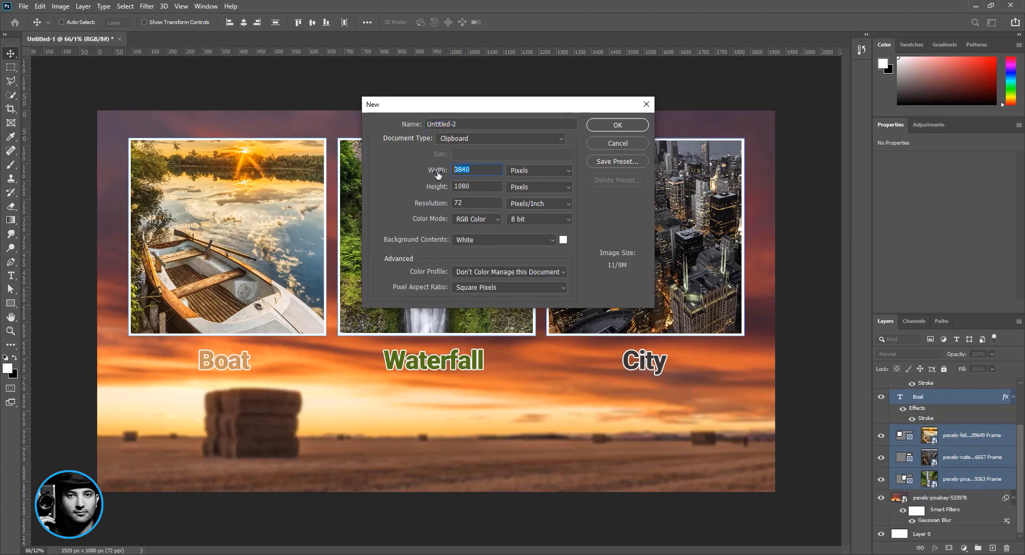
Create a 1920 × 1080 px, 72 ppi RGB document with white background contents and unlock its background layer
{"action": "type", "text": "1920"}
{"action": "left_click", "coordinate": [620, 124]}
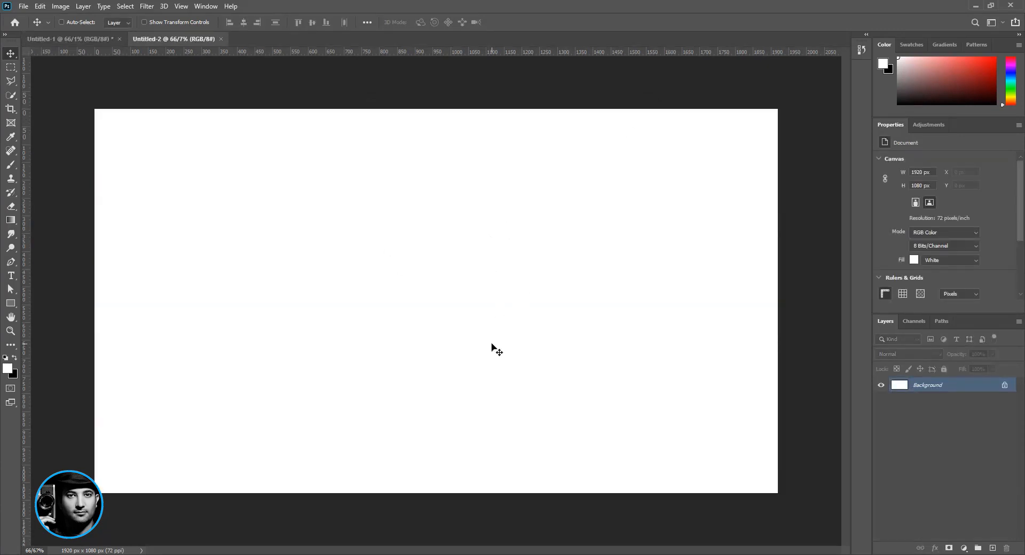
{"action": "left_click", "coordinate": [1005, 386]}
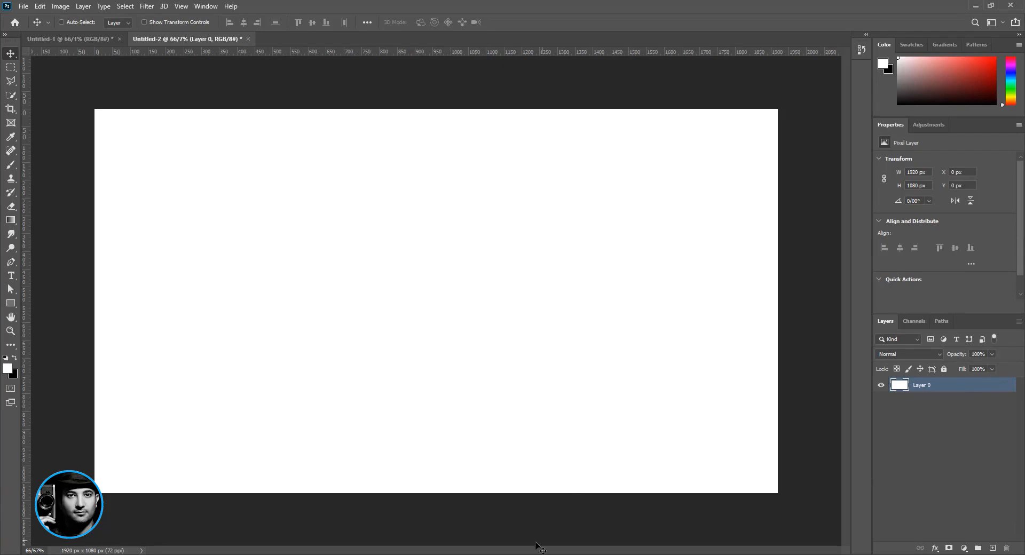
Switch to Adobe Bridge and select the portrait sunset lake photo with blue boats (number 1039120) in the BG collection
{"action": "left_click", "coordinate": [573, 554]}
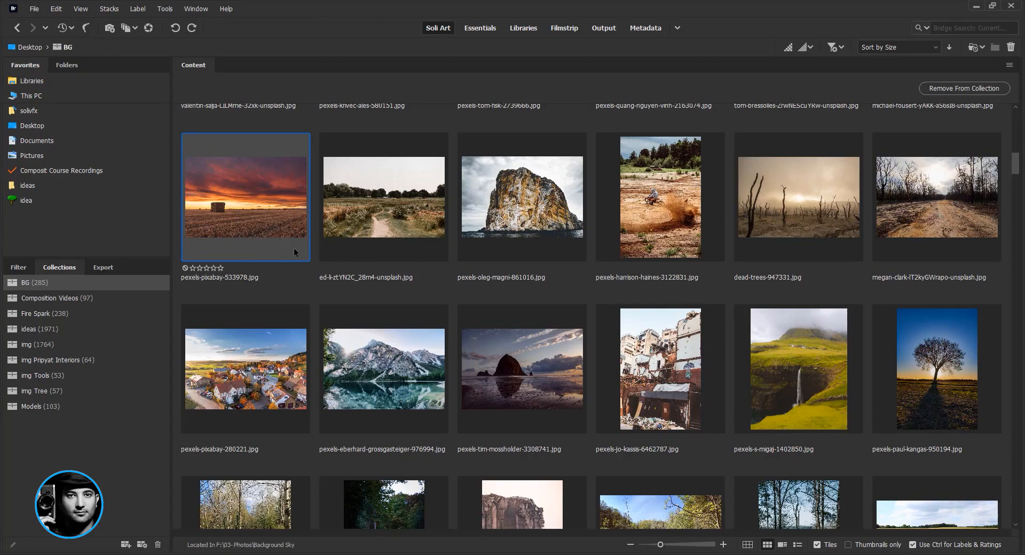
{"action": "scroll", "coordinate": [296, 253], "scroll_direction": "up", "scroll_amount": 5}
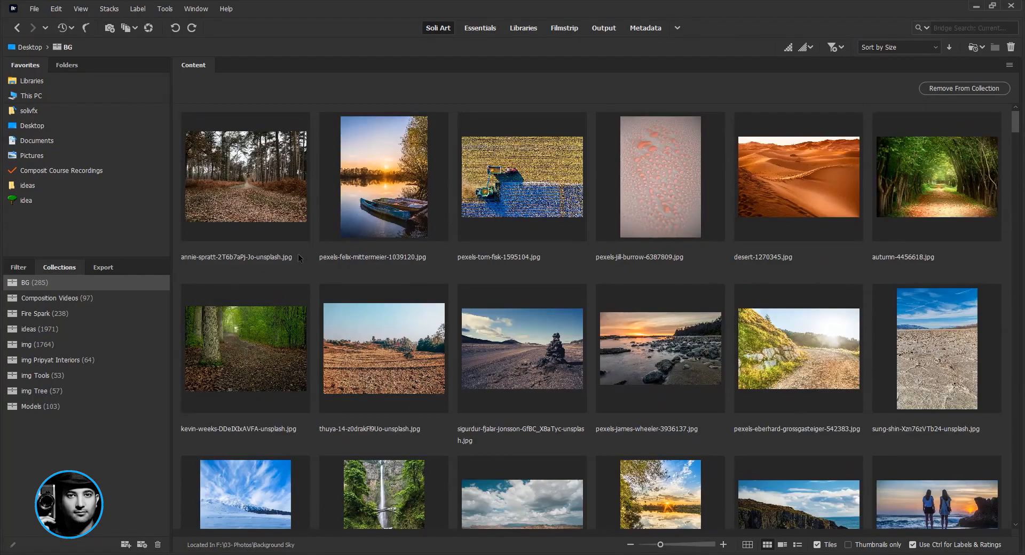
{"action": "left_click", "coordinate": [374, 213]}
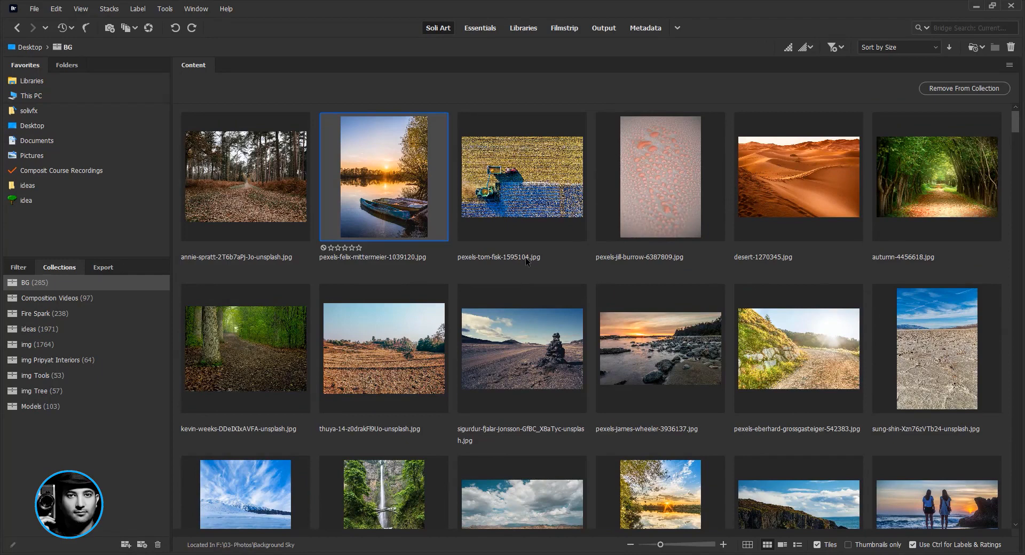
{"action": "left_click", "coordinate": [770, 185], "text": "ctrl"}
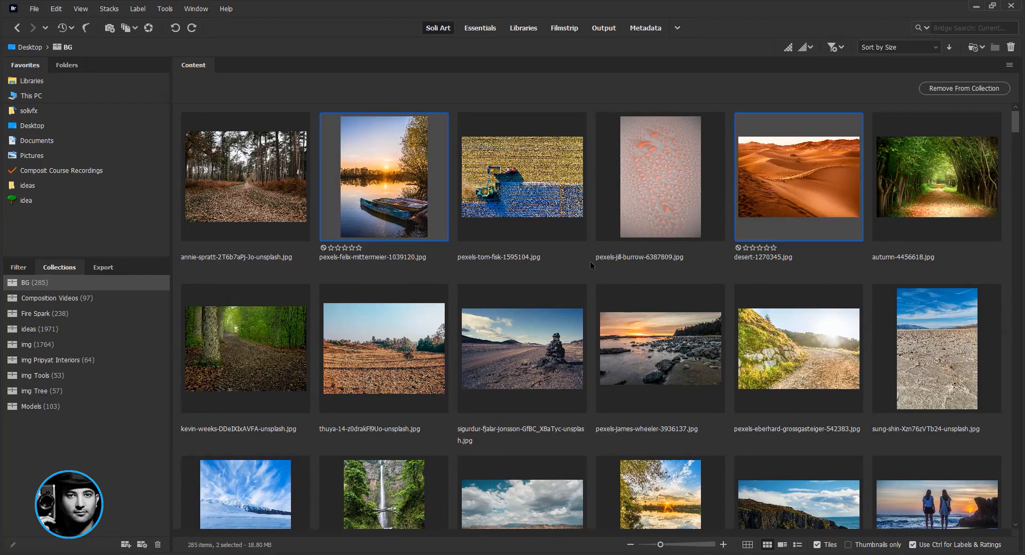
{"action": "scroll", "coordinate": [591, 264], "scroll_direction": "down", "scroll_amount": 2}
{"action": "scroll", "coordinate": [602, 260], "scroll_direction": "down", "scroll_amount": 2}
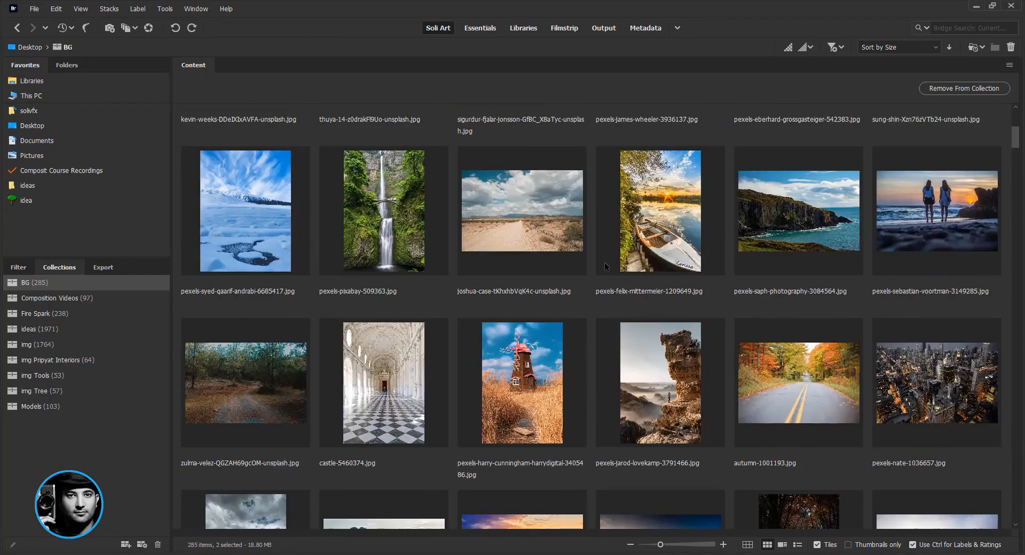
{"action": "scroll", "coordinate": [604, 262], "scroll_direction": "up", "scroll_amount": 4}
{"action": "left_click", "coordinate": [819, 207], "text": "ctrl"}
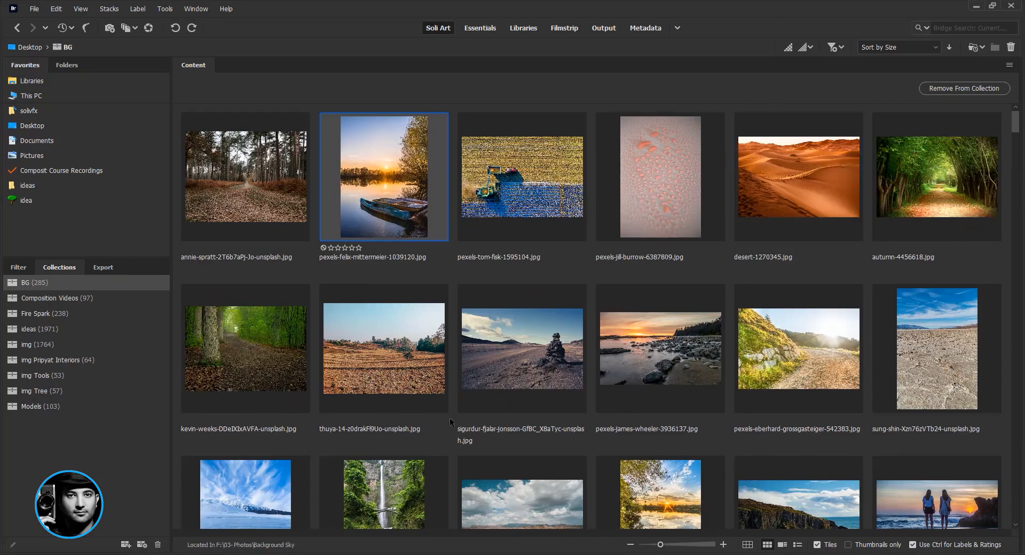
Add the waterfall photo pexels-pixabay-509363.jpg, the white rowboat photo (1209649) and the haystack sunset pexels-pixabay-533978.jpg to the selection
{"action": "left_click", "coordinate": [389, 474], "text": "ctrl"}
{"action": "scroll", "coordinate": [421, 420], "scroll_direction": "down", "scroll_amount": 4}
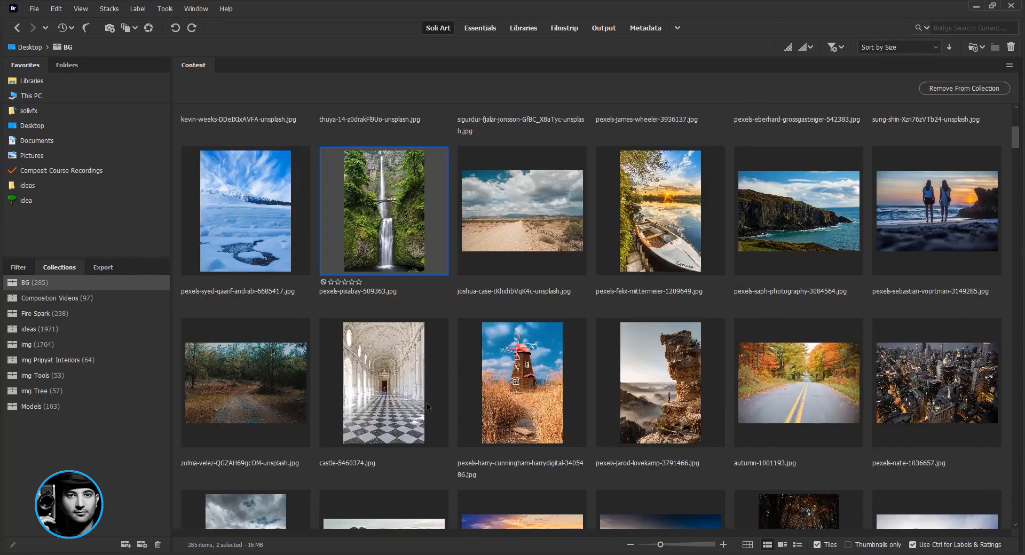
{"action": "scroll", "coordinate": [426, 402], "scroll_direction": "down", "scroll_amount": 2}
{"action": "scroll", "coordinate": [506, 352], "scroll_direction": "up", "scroll_amount": 2}
{"action": "left_click", "coordinate": [644, 228], "text": "ctrl"}
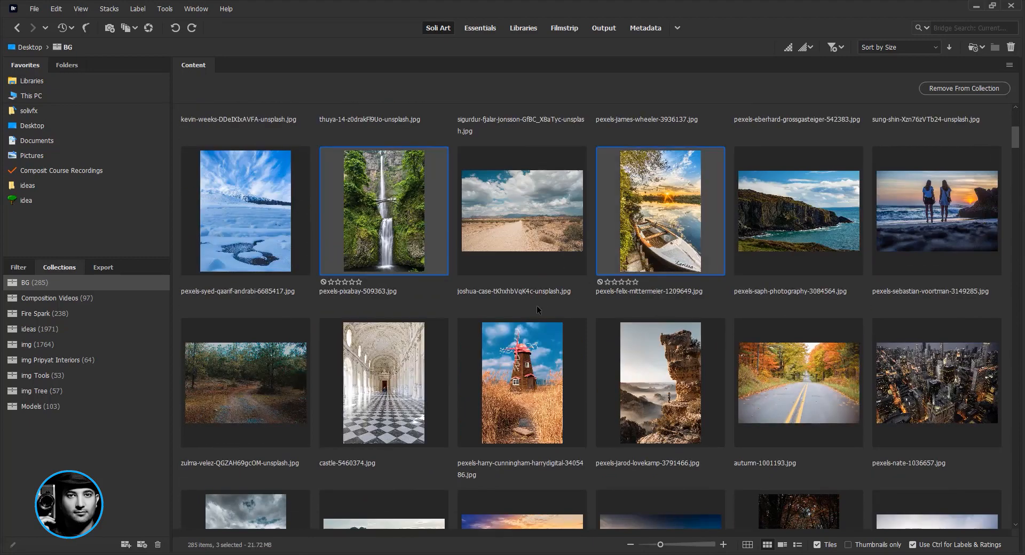
{"action": "scroll", "coordinate": [537, 308], "scroll_direction": "down", "scroll_amount": 4}
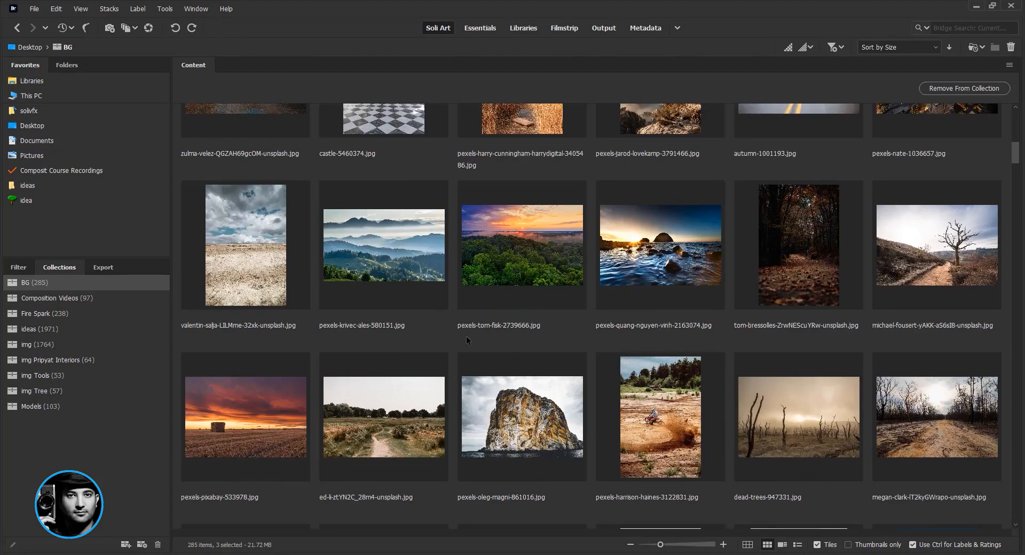
{"action": "left_click", "coordinate": [244, 433], "text": "ctrl"}
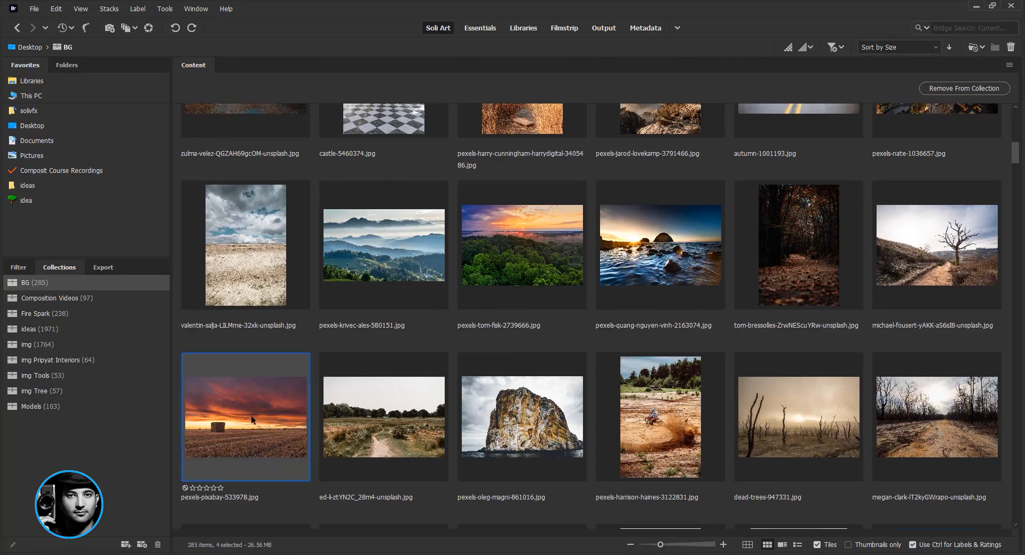
Place the four selected Bridge photos into the Untitled-2 Photoshop document as separate smart object layers, accepting each at its default placement
{"action": "left_click_drag", "start_coordinate": [242, 409], "coordinate": [461, 291]}
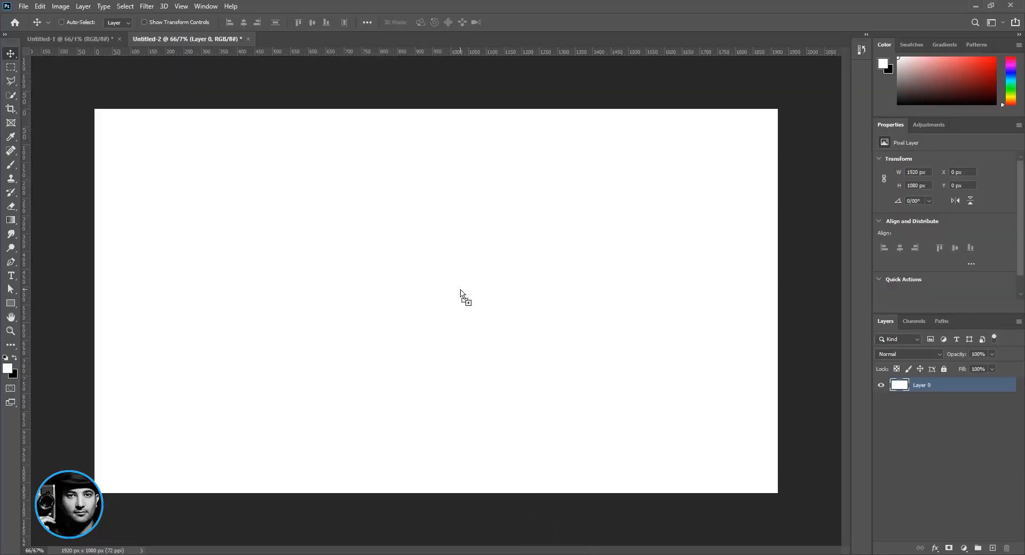
{"action": "left_click_drag", "start_coordinate": [461, 291], "coordinate": [461, 291]}
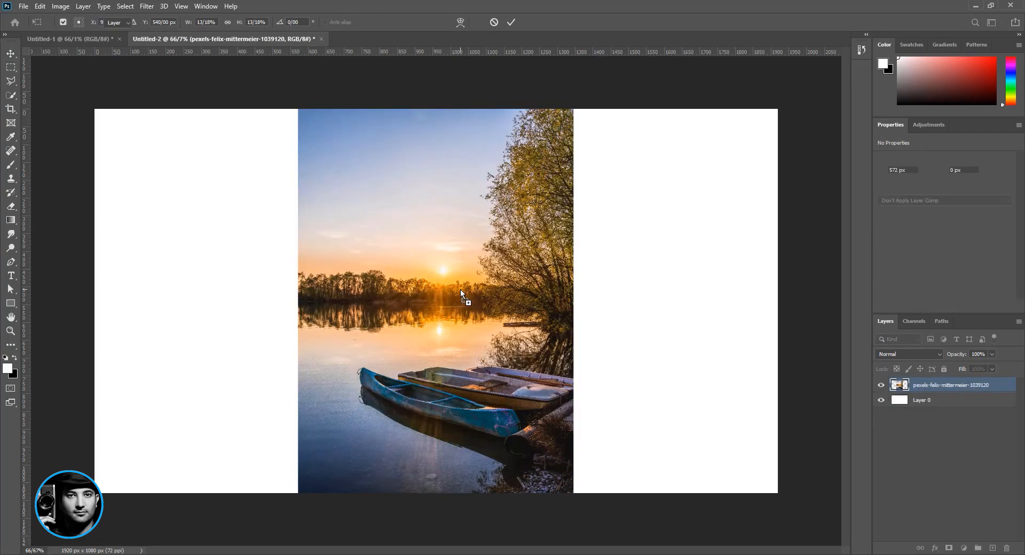
{"action": "key", "text": "Return"}
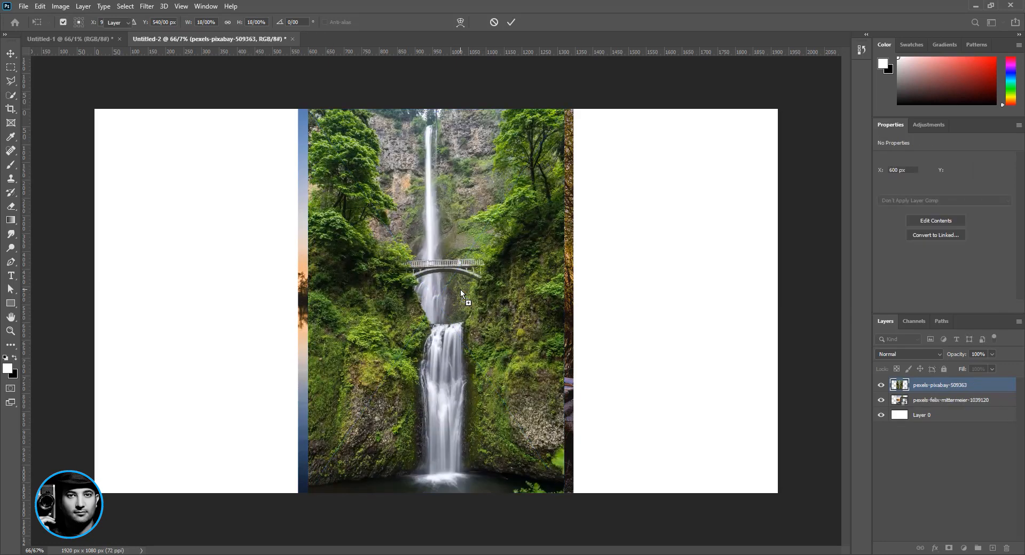
{"action": "key", "text": "Return"}
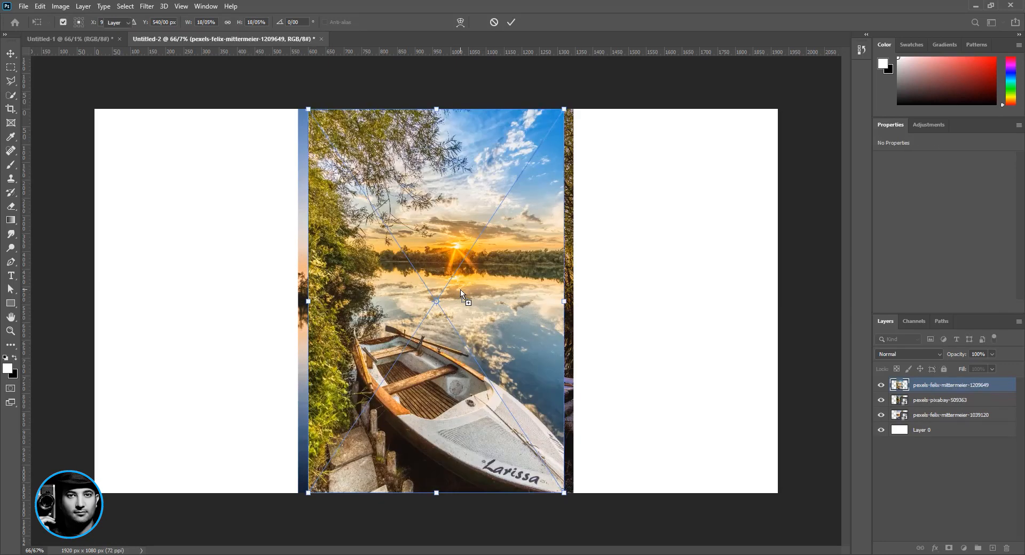
{"action": "key", "text": "Return"}
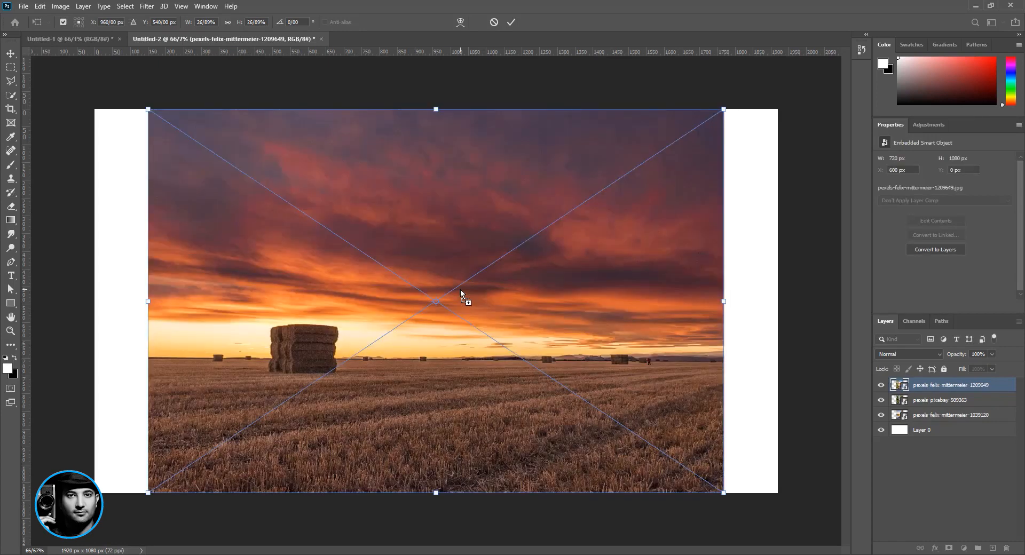
{"action": "key", "text": "Return"}
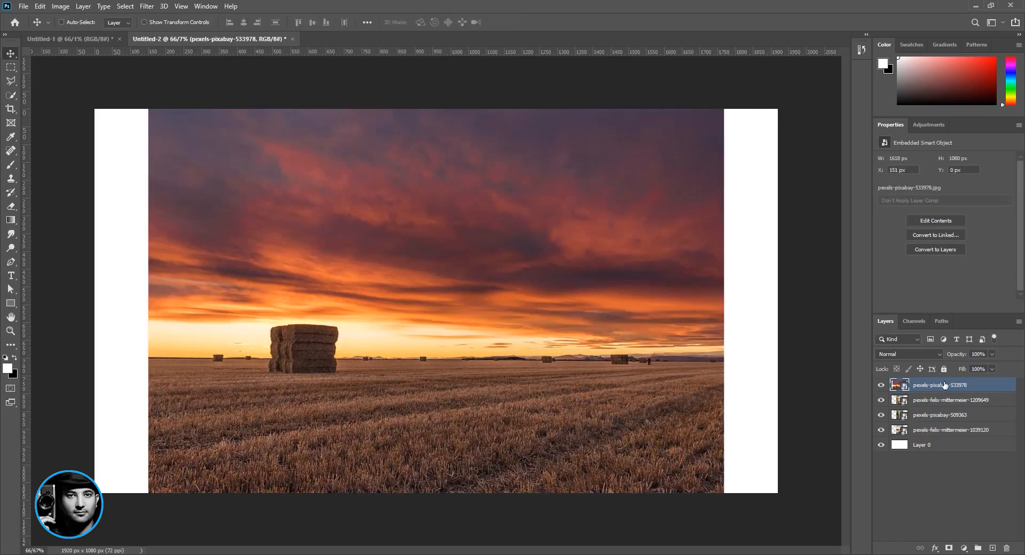
Toggle the haystack sunset layer's visibility to look at the white rowboat photo beneath it
{"action": "left_click", "coordinate": [881, 386]}
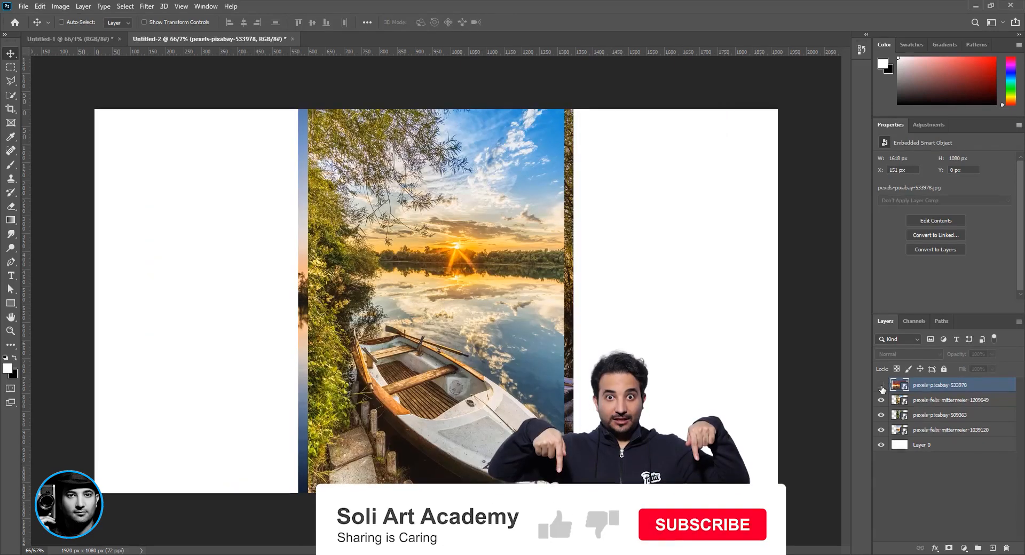
{"action": "left_click", "coordinate": [902, 398]}
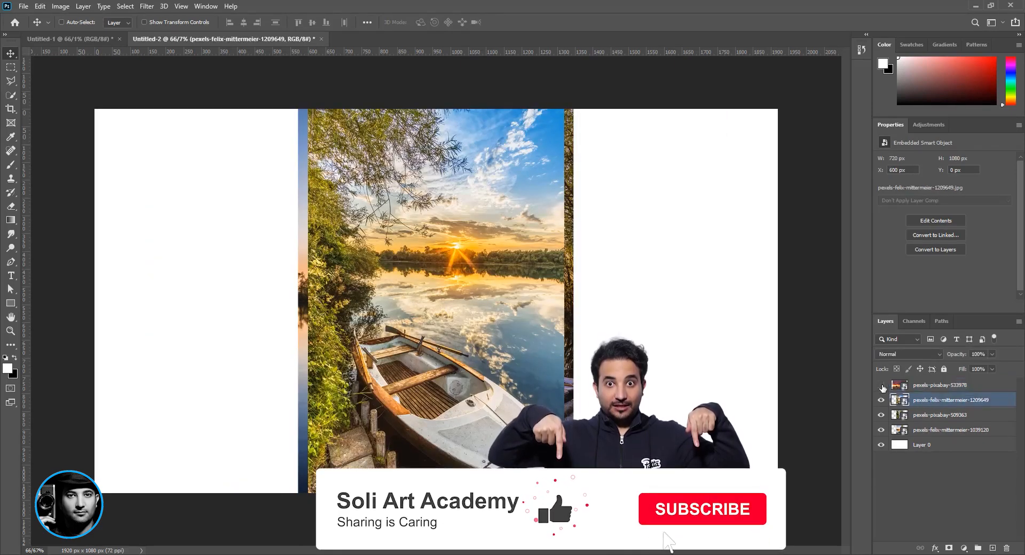
{"action": "left_click", "coordinate": [881, 385]}
{"action": "left_click", "coordinate": [929, 385]}
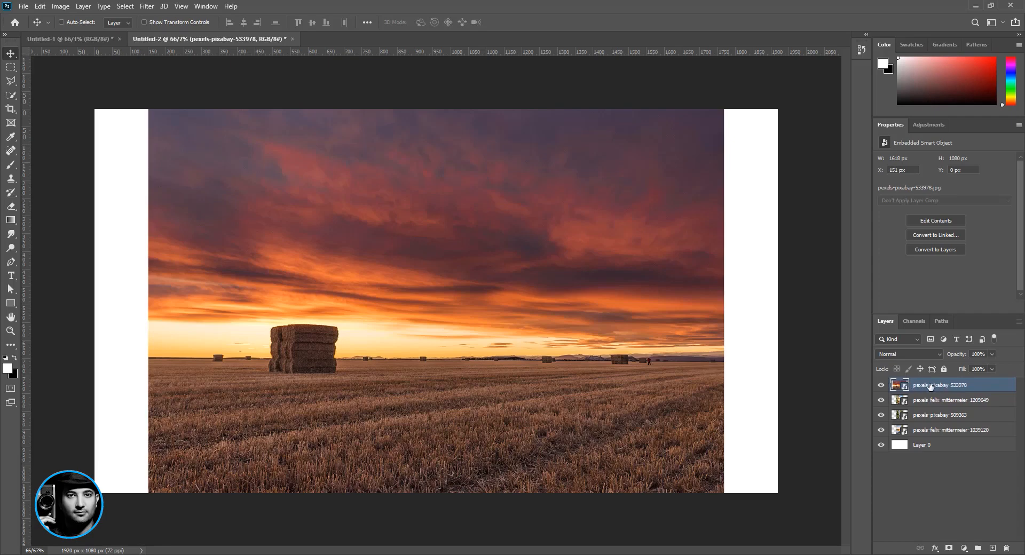
Hide the haystack sunset, white rowboat and waterfall layers, keeping the blue-boats photo and Layer 0 visible
{"action": "left_click", "coordinate": [882, 386]}
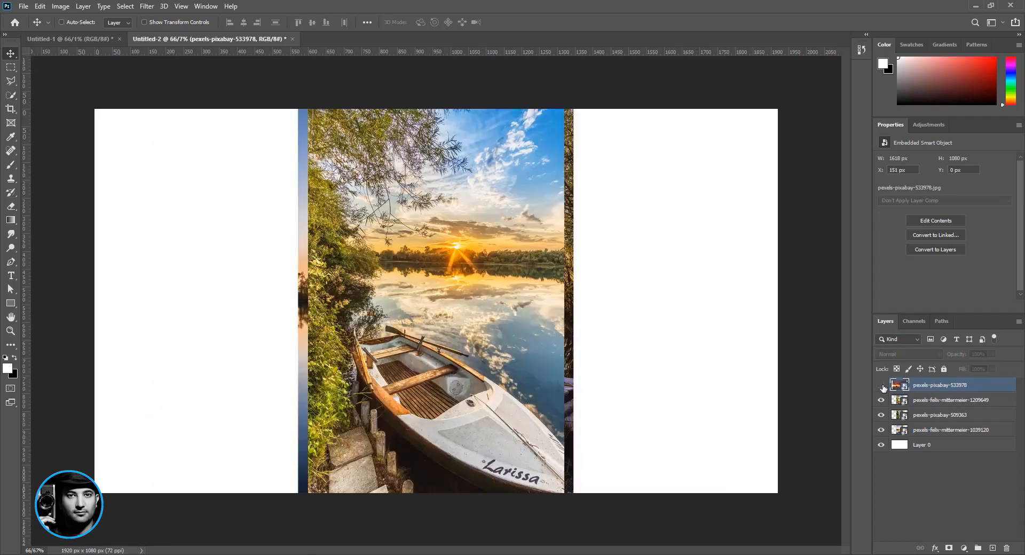
{"action": "left_click", "coordinate": [922, 401]}
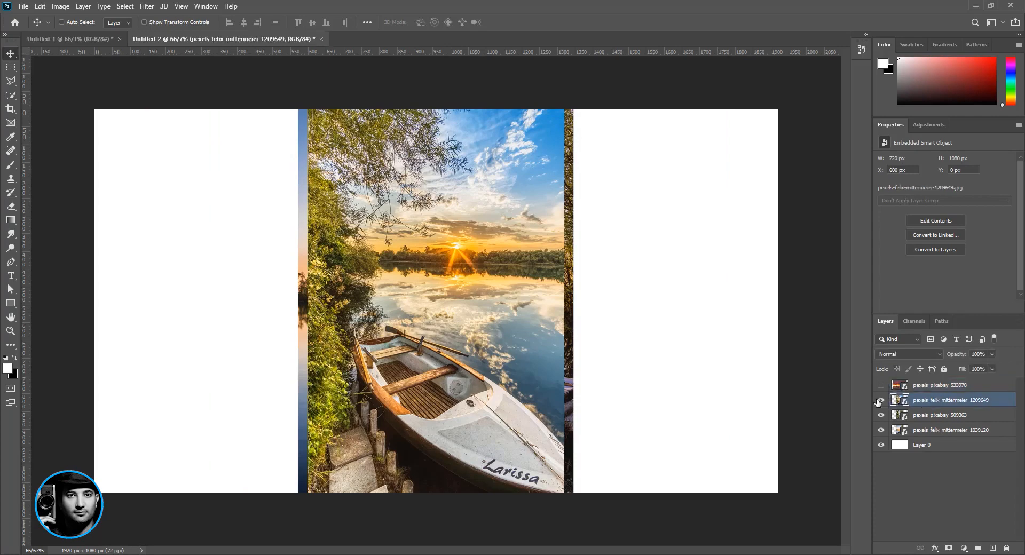
{"action": "left_click", "coordinate": [881, 400]}
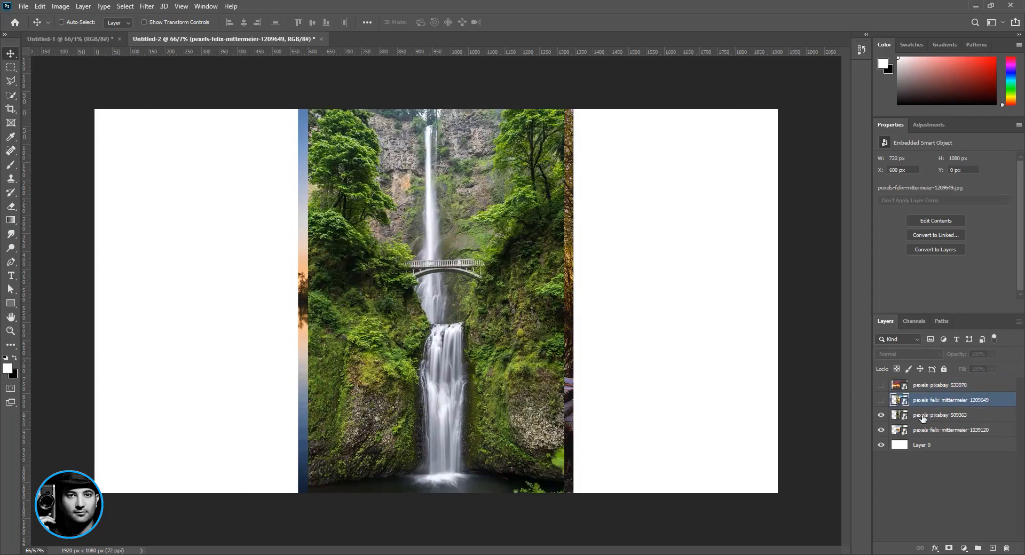
{"action": "left_click", "coordinate": [922, 420]}
{"action": "left_click", "coordinate": [881, 415]}
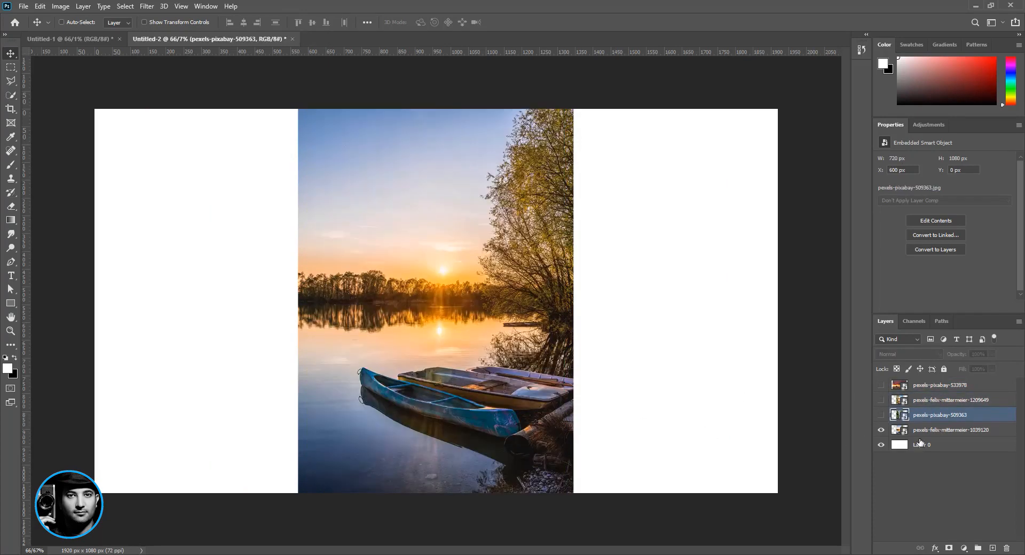
{"action": "left_click", "coordinate": [880, 430]}
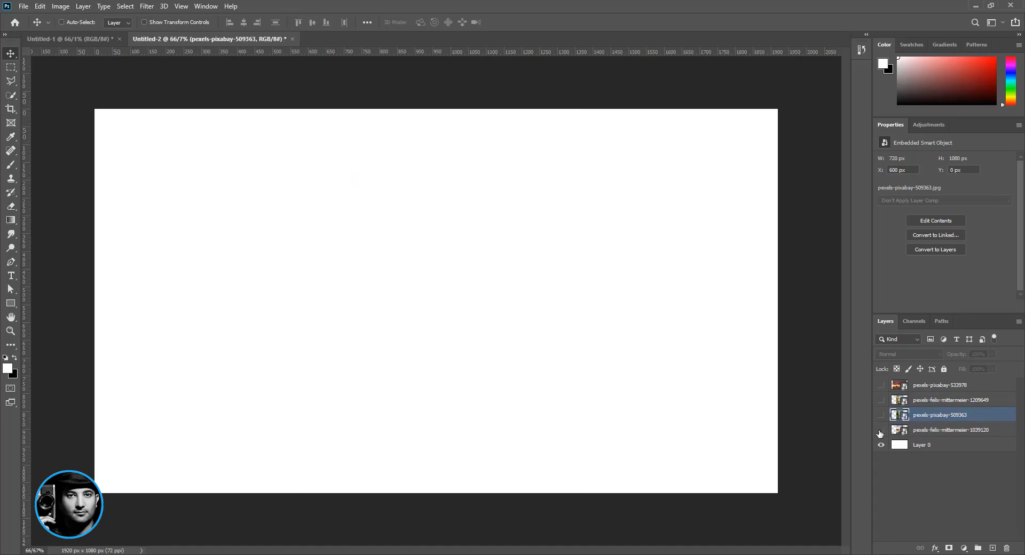
{"action": "left_click", "coordinate": [879, 431]}
Show the pexels-pixabay-533978 haystack layer and move it directly above Layer 0, beneath the other photos
{"action": "left_click", "coordinate": [881, 385]}
{"action": "left_click", "coordinate": [936, 388]}
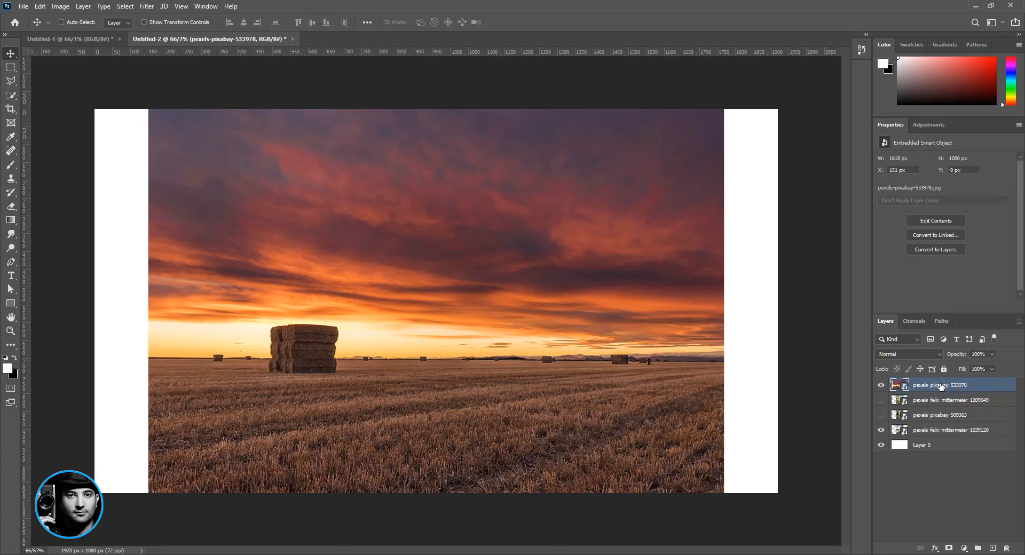
{"action": "left_click_drag", "start_coordinate": [941, 387], "coordinate": [947, 435]}
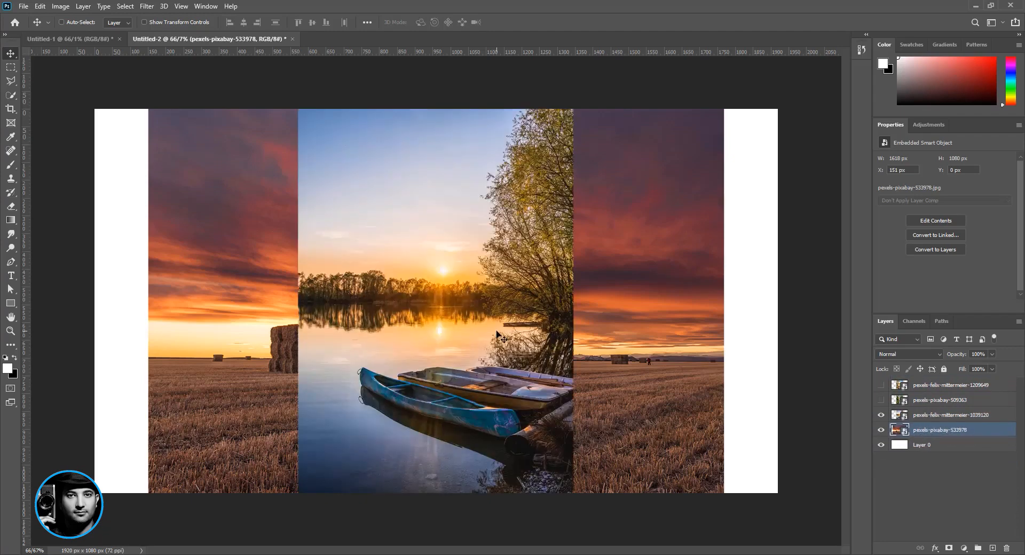
Free Transform the haystack photo to about 2314 × 1545 px, shifting it down so it covers the whole canvas with the horizon lower
{"action": "key", "text": "z"}
{"action": "left_click_drag", "start_coordinate": [525, 314], "coordinate": [505, 314]}
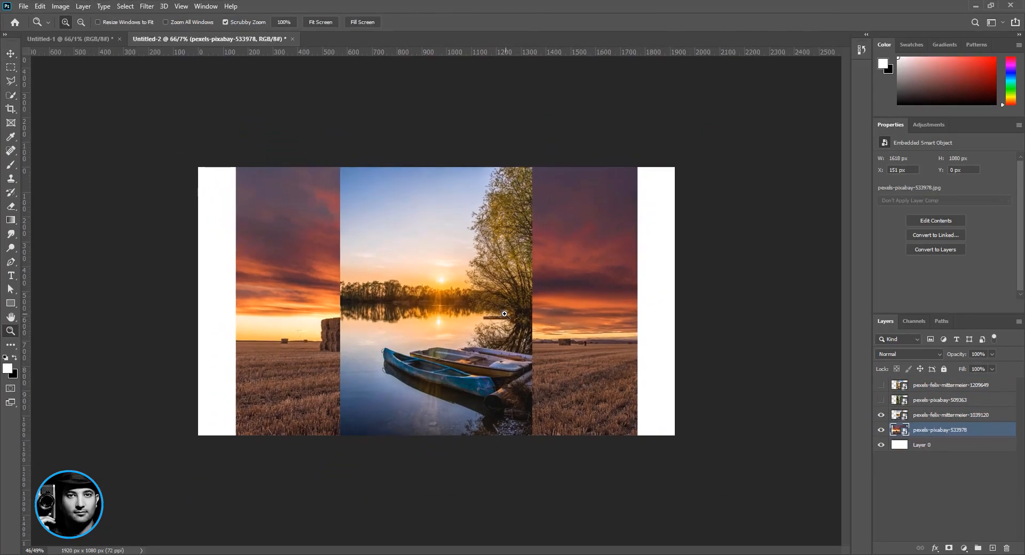
{"action": "key", "text": "v"}
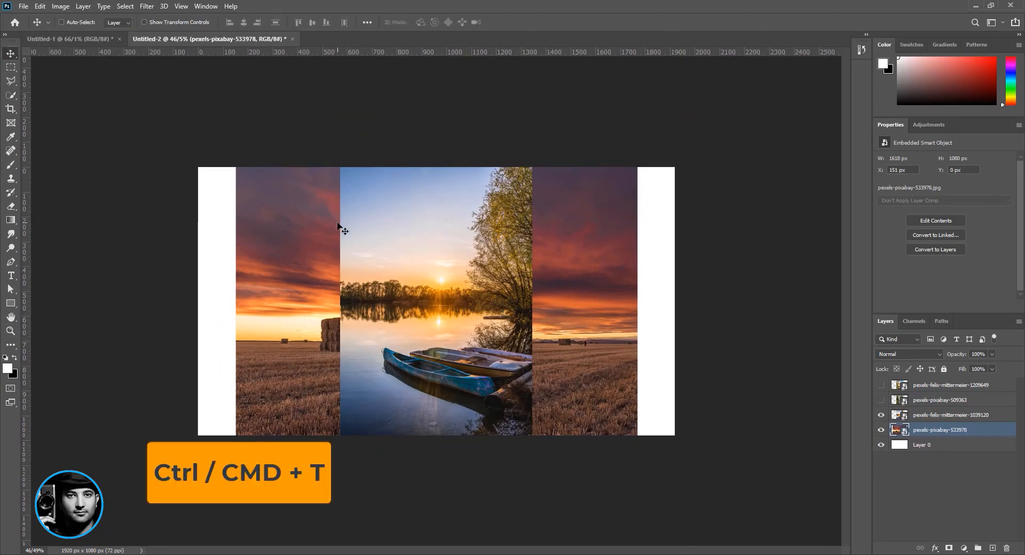
{"action": "key", "text": "ctrl+t"}
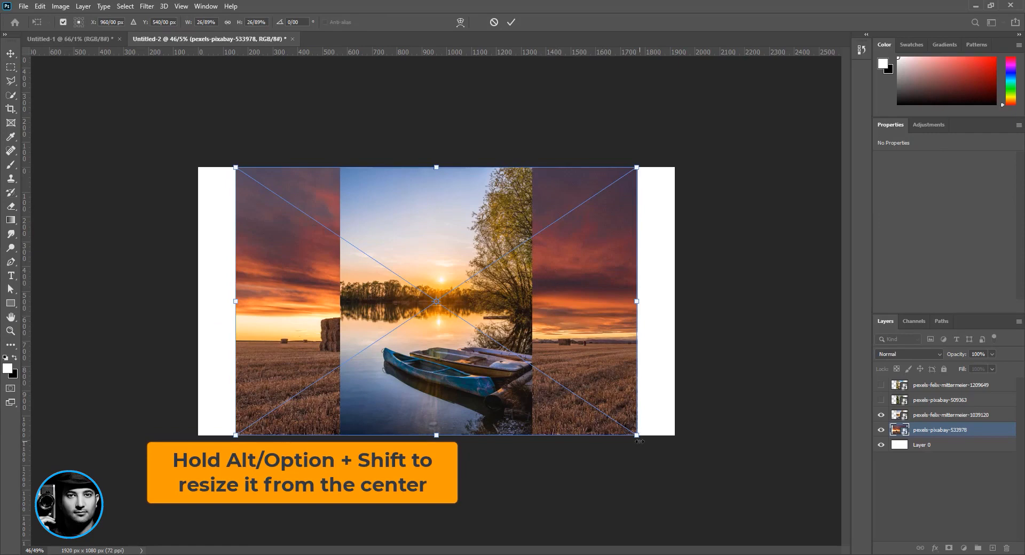
{"action": "left_click_drag", "start_coordinate": [638, 437], "coordinate": [718, 489]}
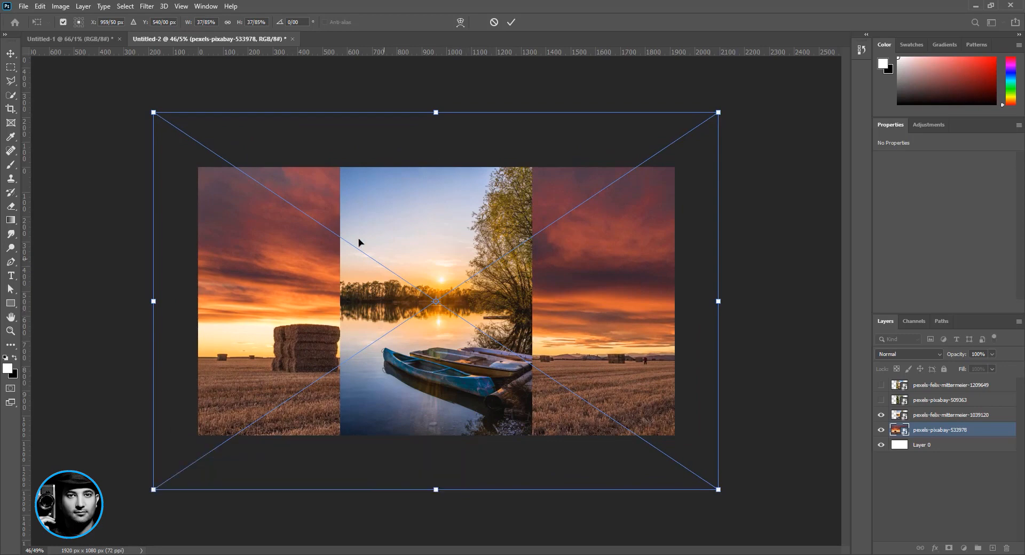
{"action": "left_click_drag", "start_coordinate": [153, 112], "coordinate": [130, 128]}
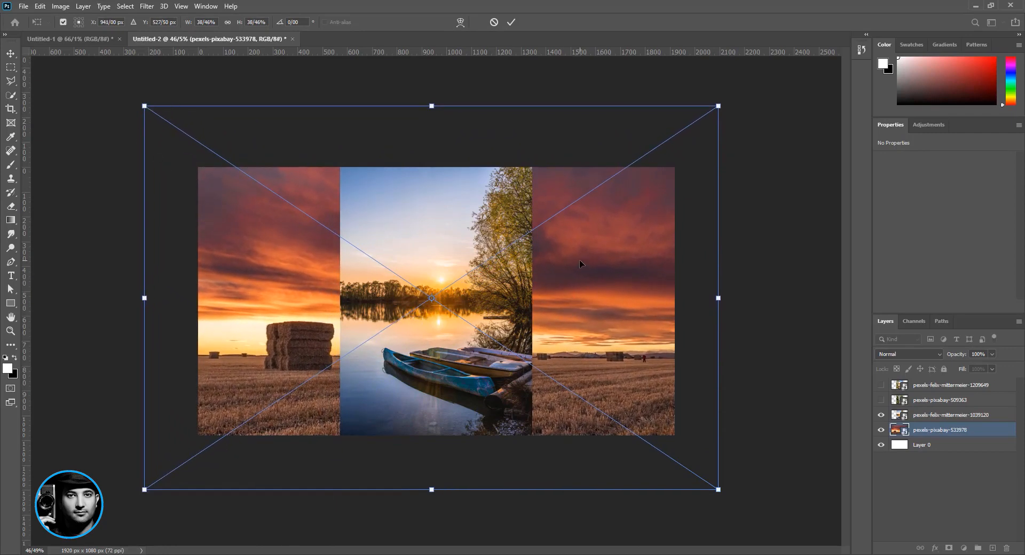
{"action": "left_click_drag", "start_coordinate": [580, 262], "coordinate": [579, 290]}
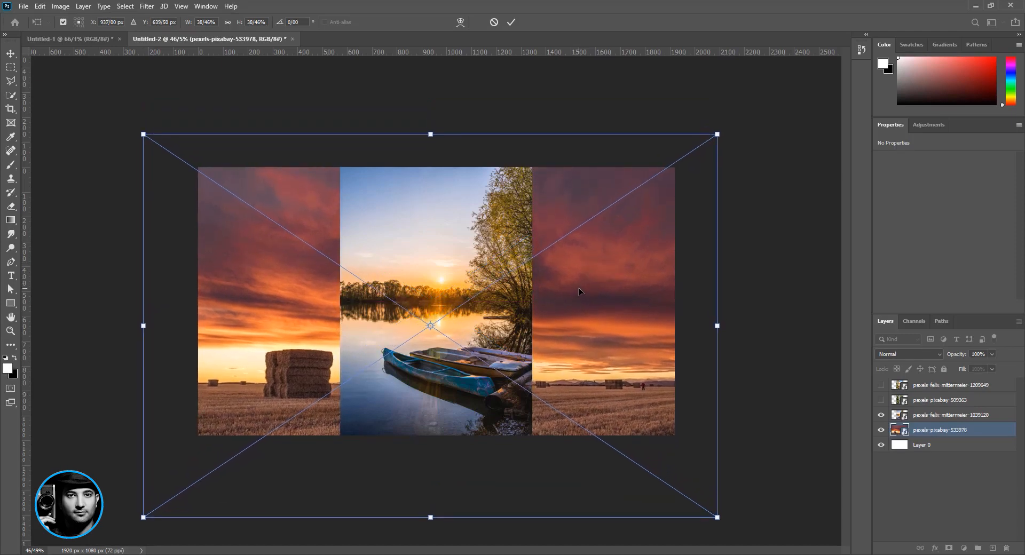
{"action": "key", "text": "Return"}
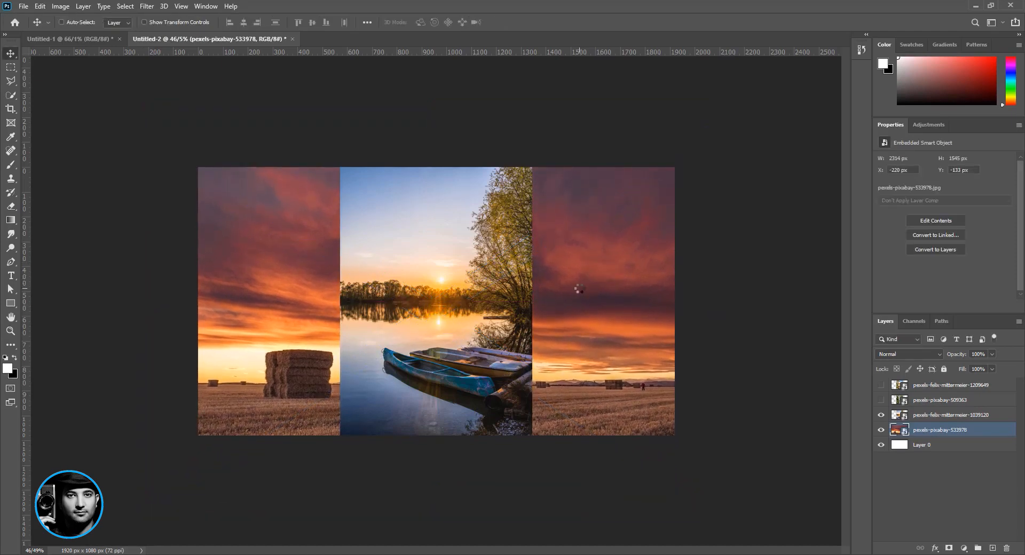
Show the waterfall and white rowboat layers and move the rowboat photo to the canvas's left side, at about X -27, Y -68 px
{"action": "scroll", "coordinate": [492, 323], "scroll_direction": "up", "scroll_amount": 2}
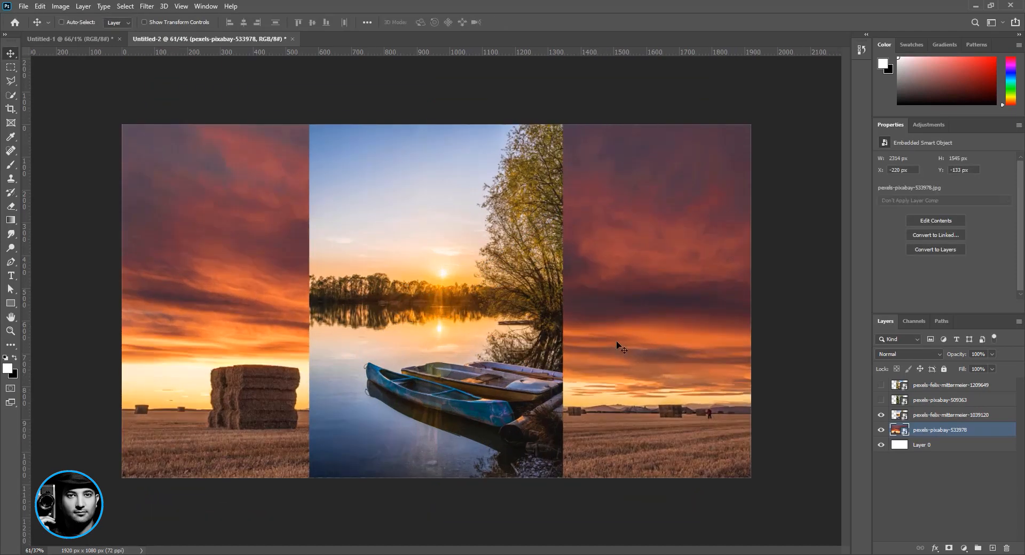
{"action": "left_click", "coordinate": [882, 399]}
{"action": "left_click", "coordinate": [881, 384]}
{"action": "left_click", "coordinate": [929, 385]}
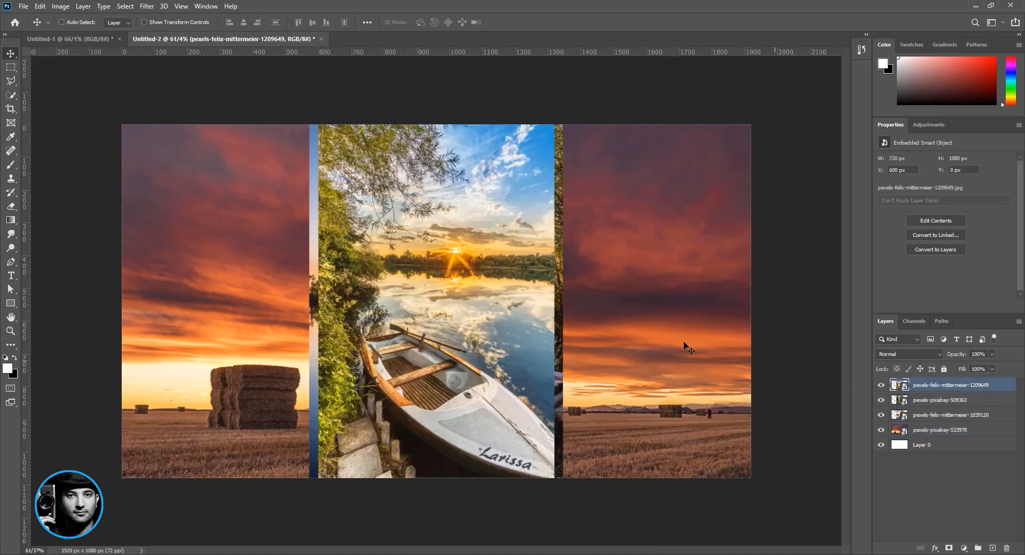
{"action": "left_click_drag", "start_coordinate": [427, 270], "coordinate": [221, 248]}
Keep the waterfall photo centred on the canvas and move the blue-boats photo to its right side at X 1167 px, Y 0 px
{"action": "left_click", "coordinate": [940, 401]}
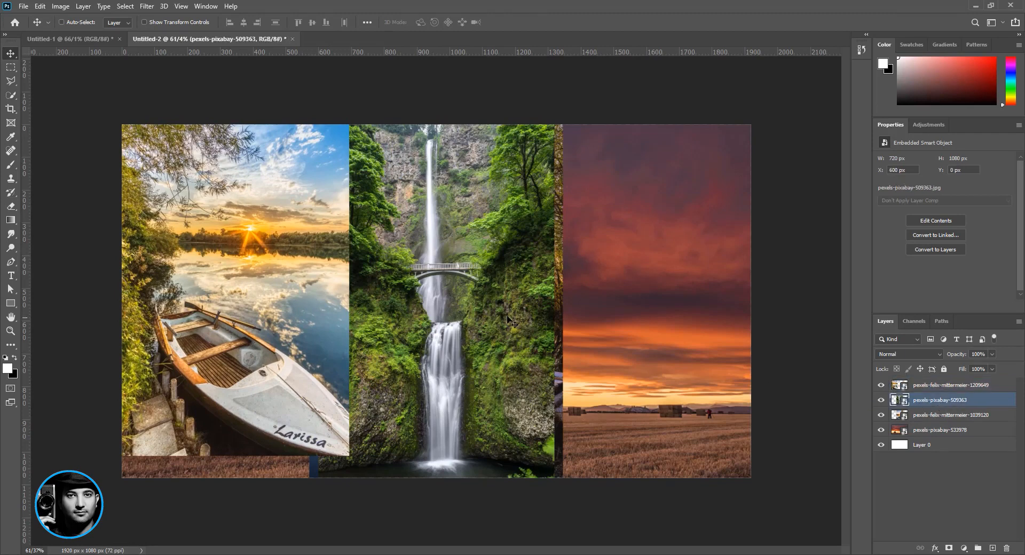
{"action": "mouse_move", "coordinate": [443, 290]}
{"action": "left_mouse_down"}
{"action": "mouse_move", "coordinate": [469, 290]}
{"action": "mouse_move", "coordinate": [443, 289]}
{"action": "left_mouse_up"}
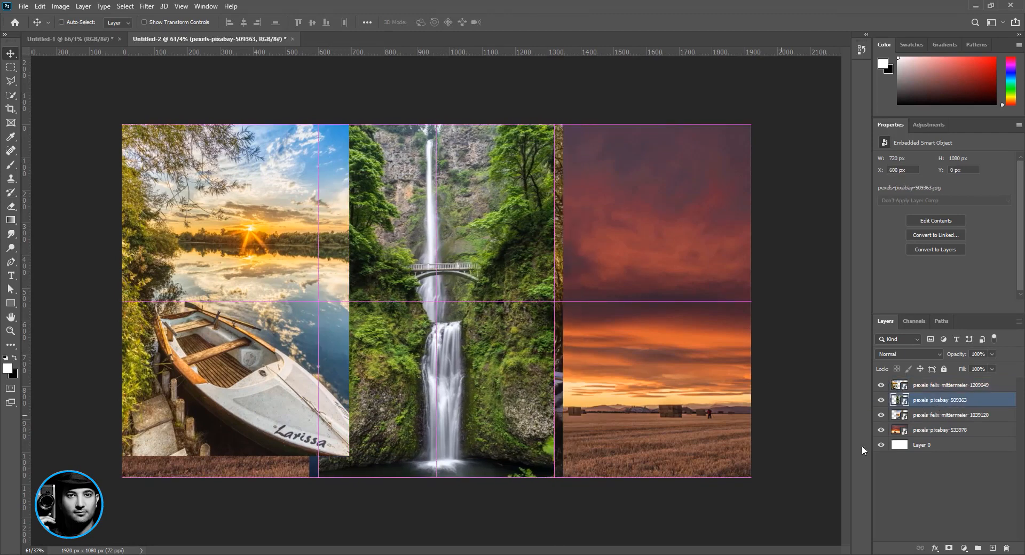
{"action": "left_click", "coordinate": [944, 417]}
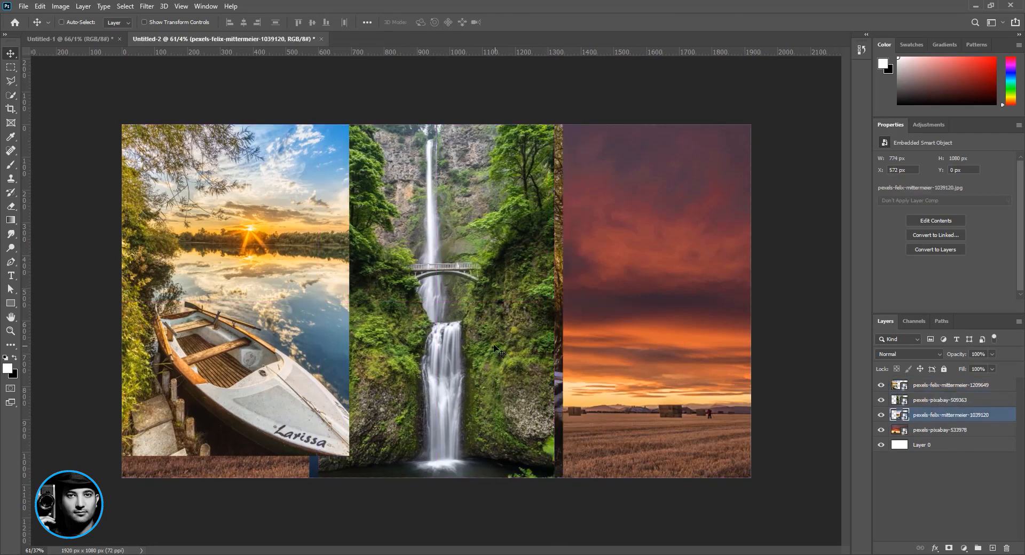
{"action": "left_click_drag", "start_coordinate": [485, 340], "coordinate": [680, 335]}
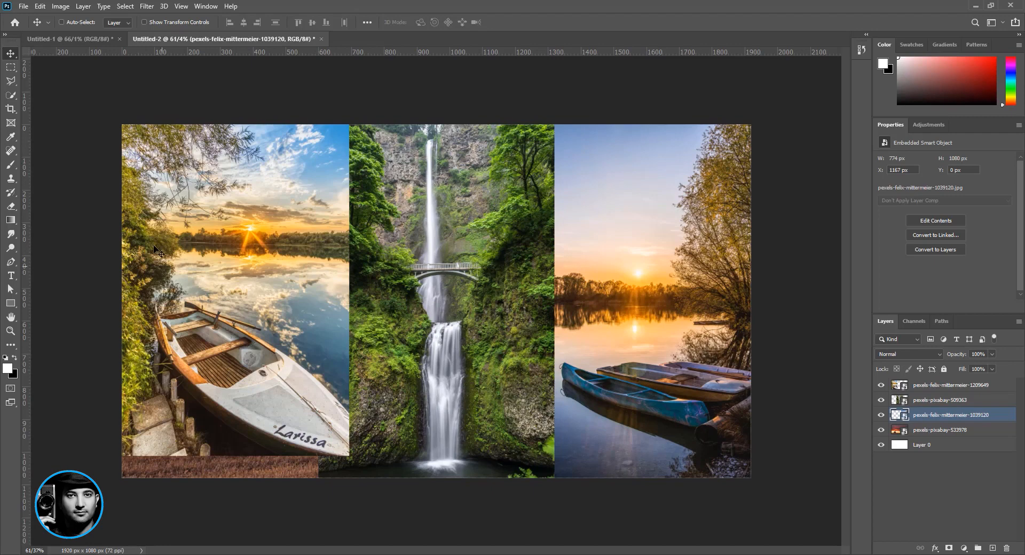
Mask the blue-boats photo with a square Frame of about 539 × 539 px around its sunset, using the Frame tool
{"action": "left_click", "coordinate": [9, 123]}
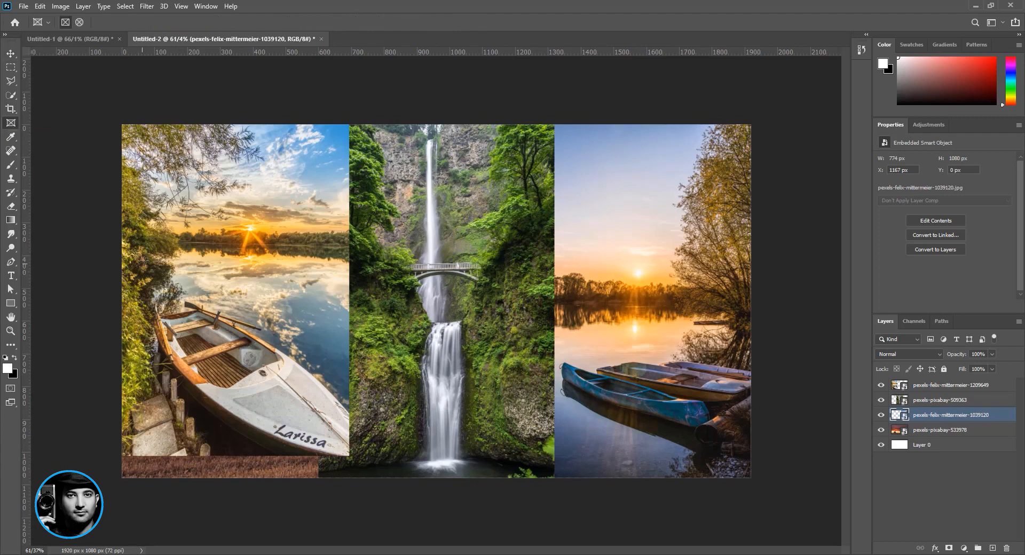
{"action": "left_click", "coordinate": [881, 415]}
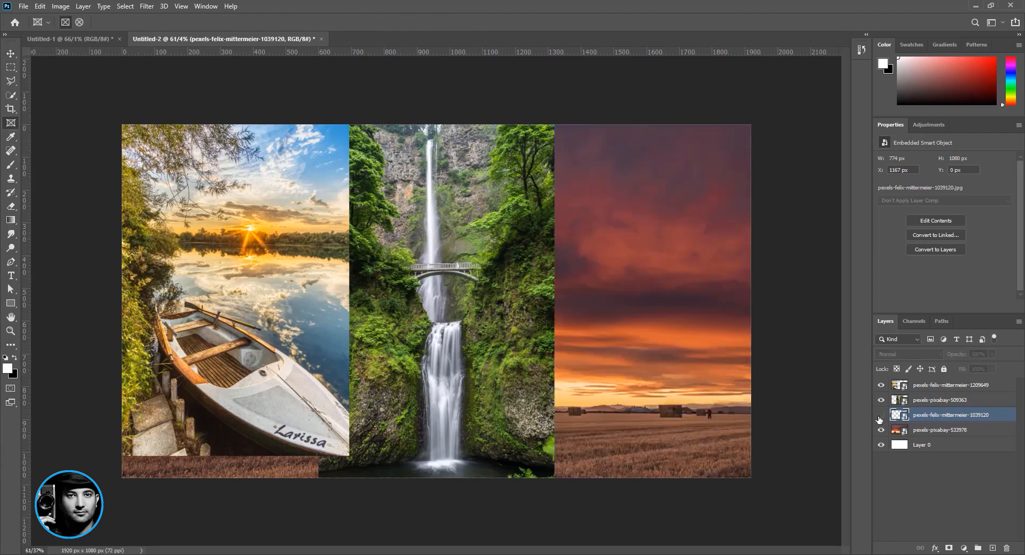
{"action": "left_click", "coordinate": [880, 415]}
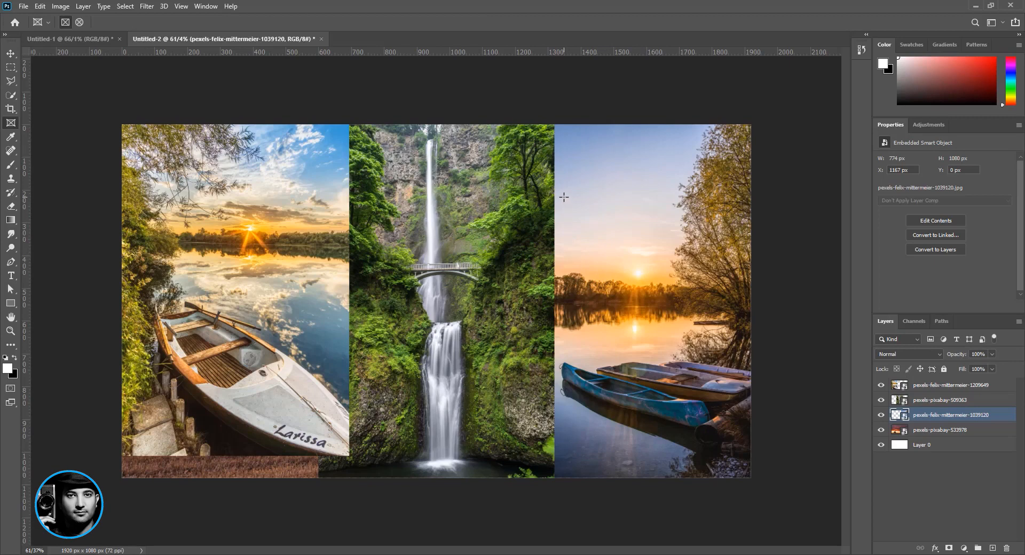
{"action": "left_click_drag", "start_coordinate": [564, 197], "coordinate": [740, 396]}
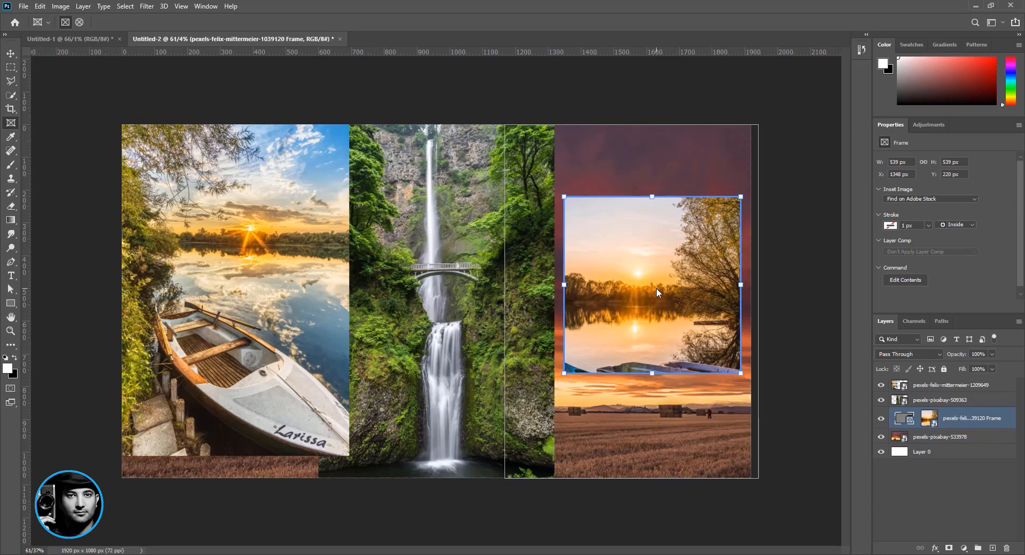
Draw square frames of about 540 px on the waterfall and white rowboat photos, level with the blue-boats frame
{"action": "left_click", "coordinate": [930, 402]}
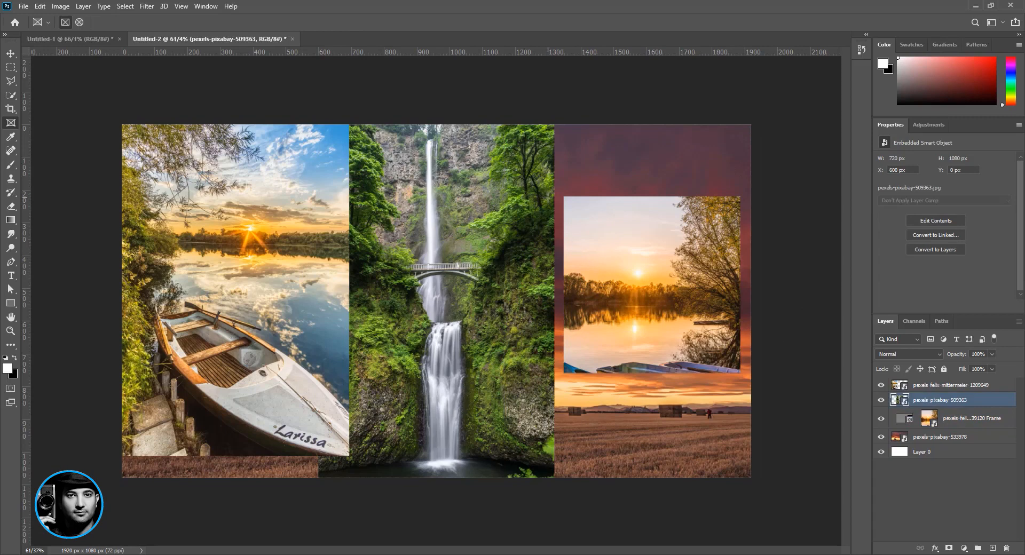
{"action": "left_click_drag", "start_coordinate": [548, 198], "coordinate": [356, 373]}
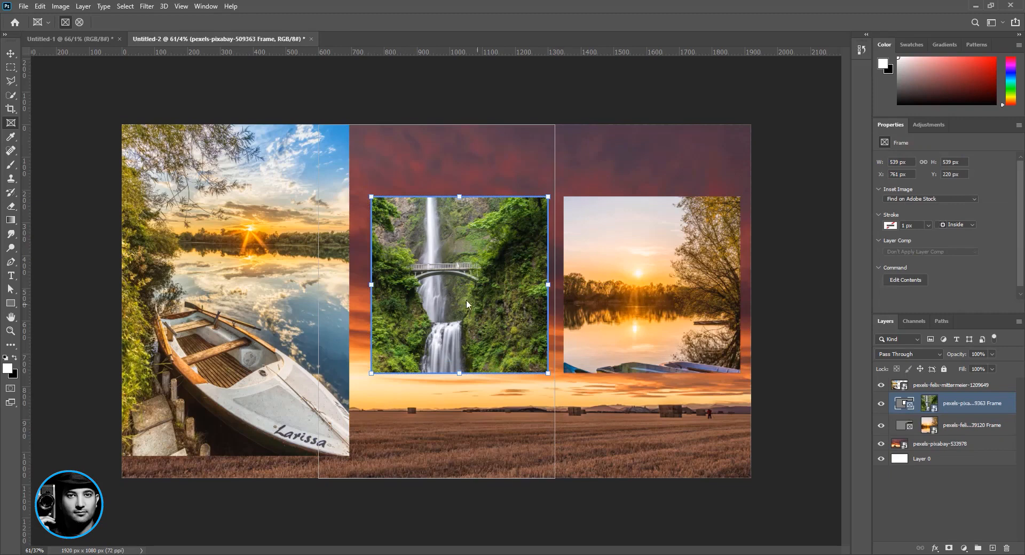
{"action": "left_click", "coordinate": [933, 386]}
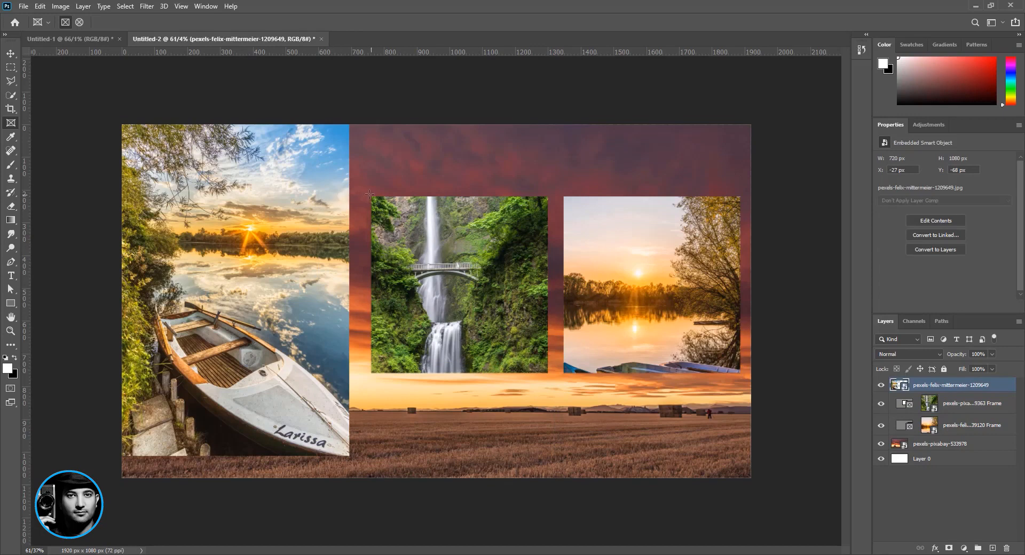
{"action": "left_click_drag", "start_coordinate": [266, 286], "coordinate": [166, 388]}
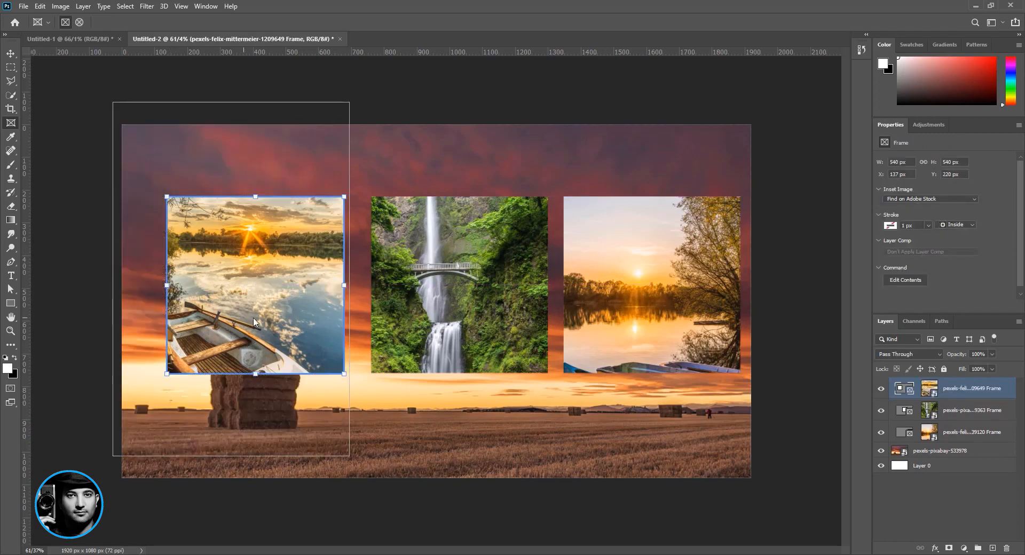
Move the rowboat frame left to X 119 px and shift the photo inside it upward so the boat fills the frame
{"action": "left_click_drag", "start_coordinate": [253, 315], "coordinate": [248, 316]}
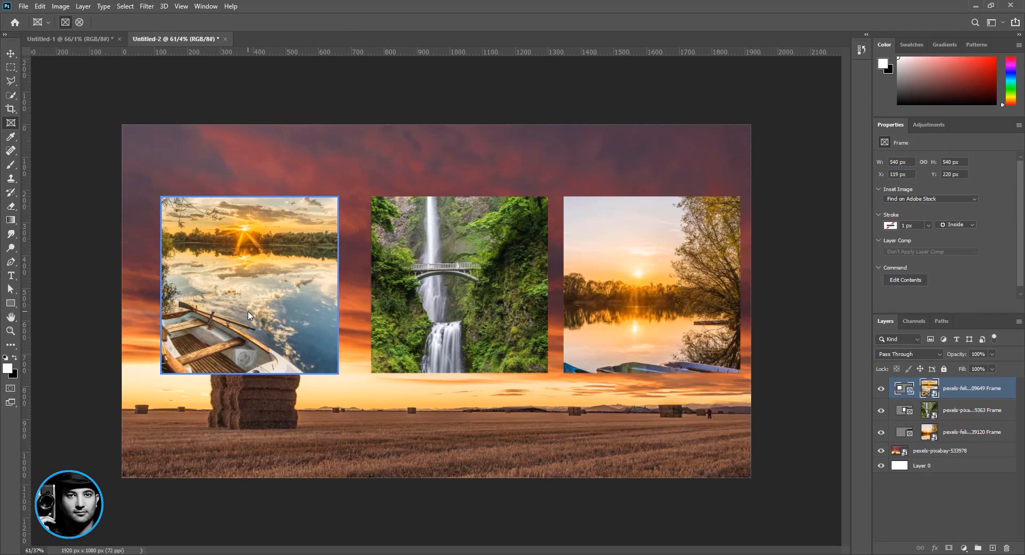
{"action": "left_click", "coordinate": [243, 308]}
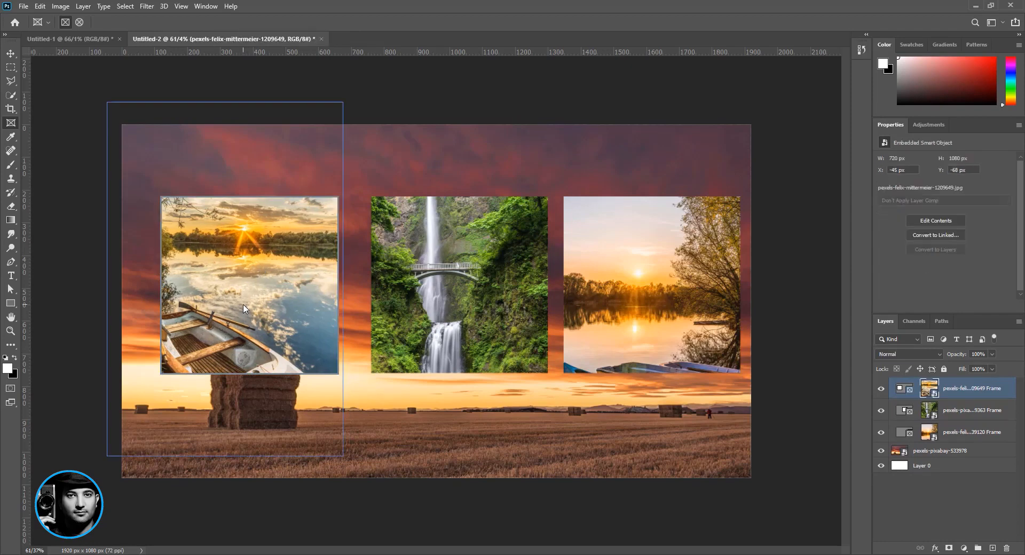
{"action": "left_click_drag", "start_coordinate": [231, 312], "coordinate": [241, 245]}
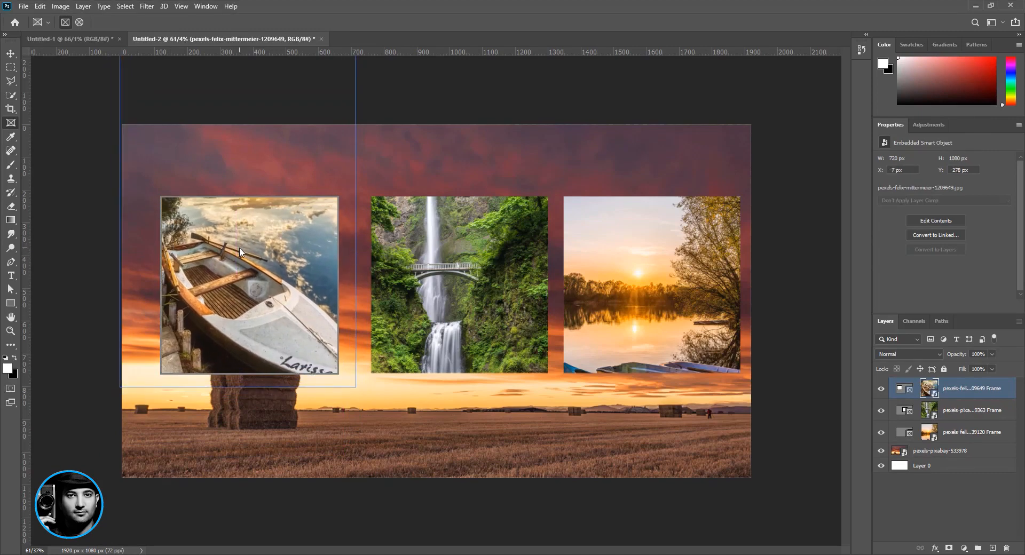
Free Transform the rowboat photo inside its frame to about 565 × 848 px, positioned so the boat's bow and name fit
{"action": "key", "text": "ctrl+t"}
{"action": "scroll", "coordinate": [234, 256], "scroll_direction": "down", "scroll_amount": 2}
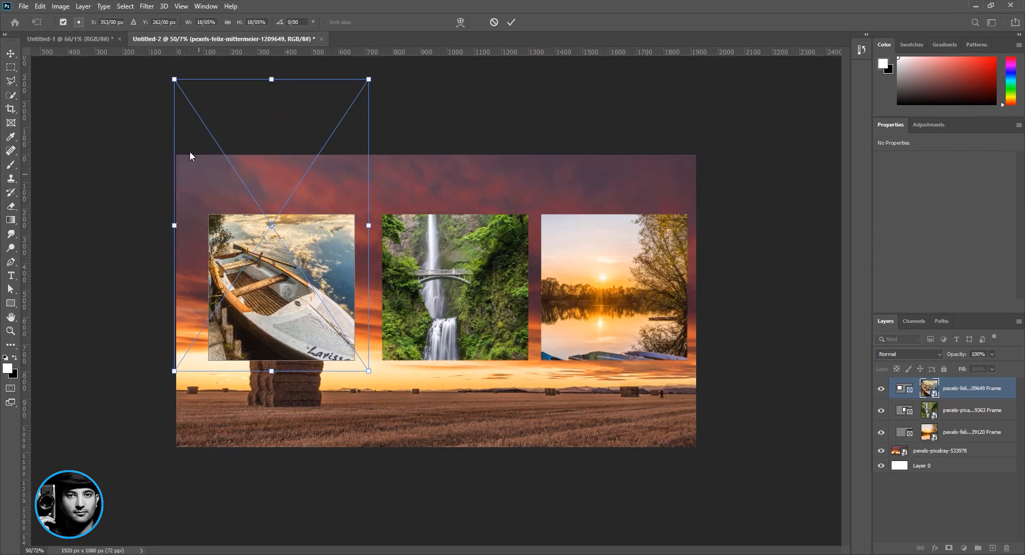
{"action": "left_click_drag", "start_coordinate": [175, 80], "coordinate": [198, 137]}
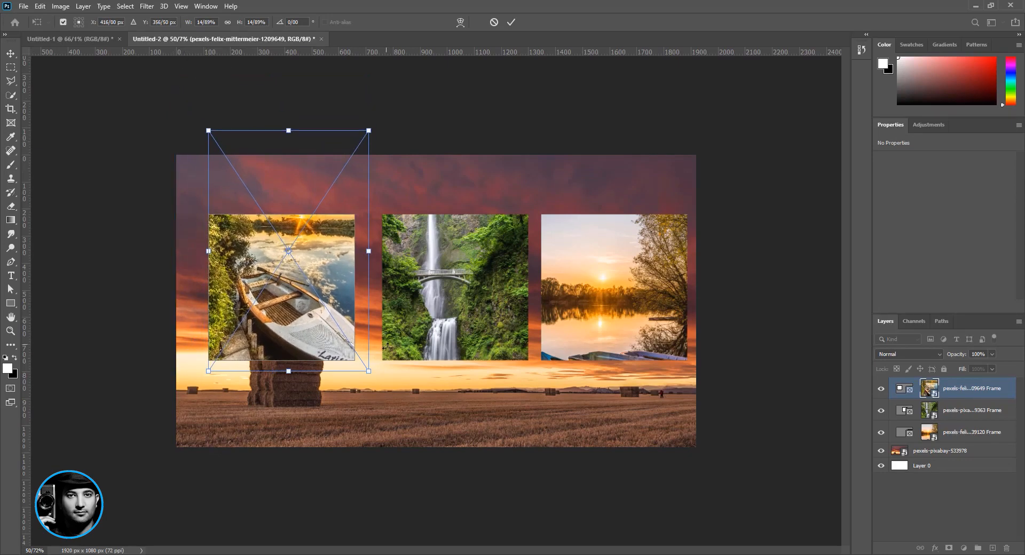
{"action": "left_click_drag", "start_coordinate": [367, 377], "coordinate": [361, 360]}
{"action": "left_click_drag", "start_coordinate": [331, 327], "coordinate": [325, 323]}
{"action": "key", "text": "Return"}
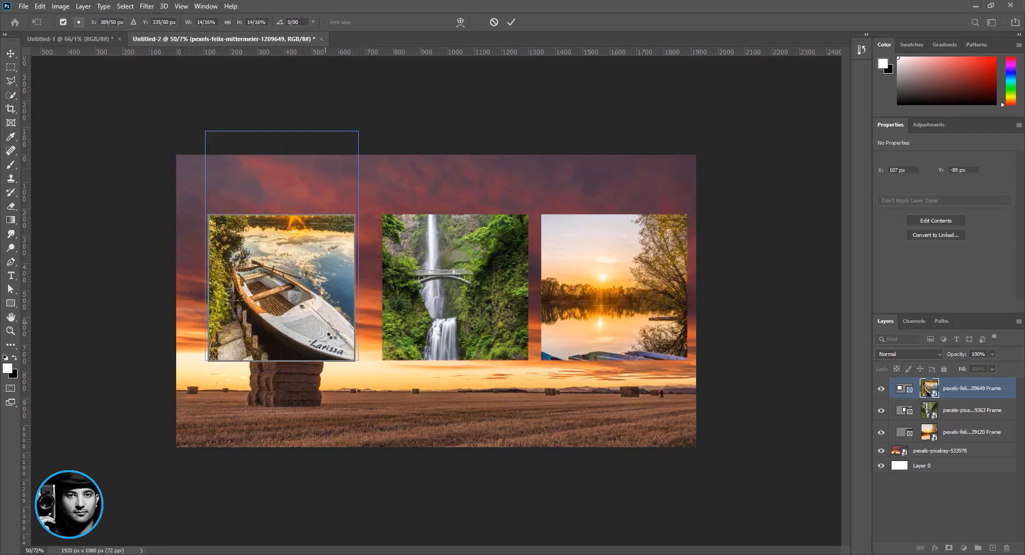
Move the waterfall photo upward inside its frame to bring in the lower falls, and start a Free Transform on it
{"action": "key", "text": "ctrl+plus"}
{"action": "scroll", "coordinate": [309, 360], "scroll_direction": "up", "scroll_amount": 1}
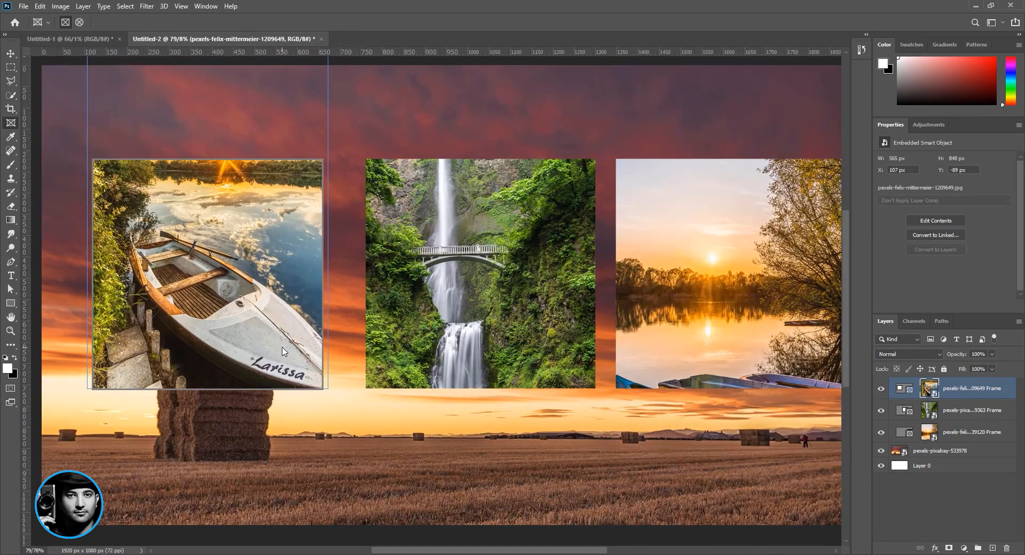
{"action": "left_click", "coordinate": [504, 316]}
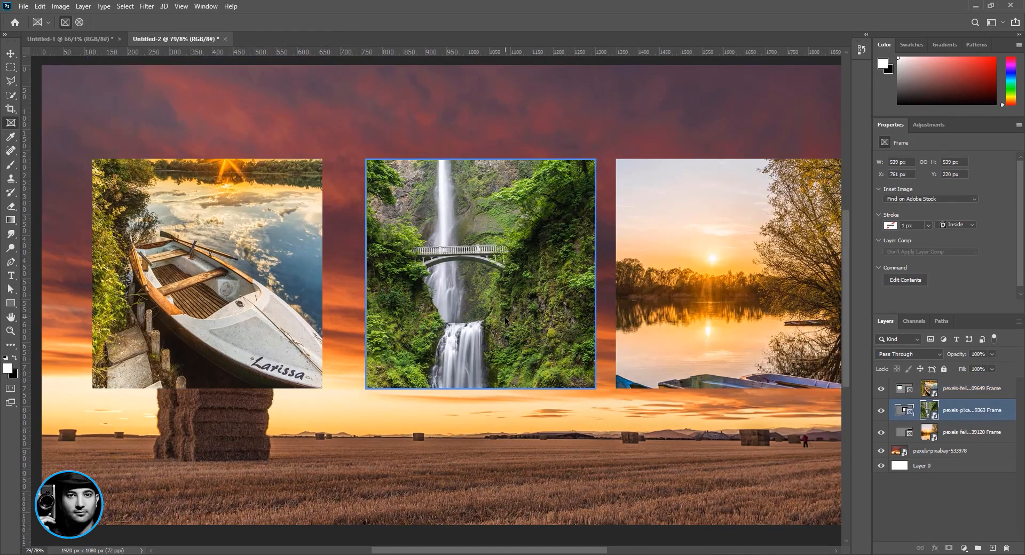
{"action": "left_click", "coordinate": [504, 316]}
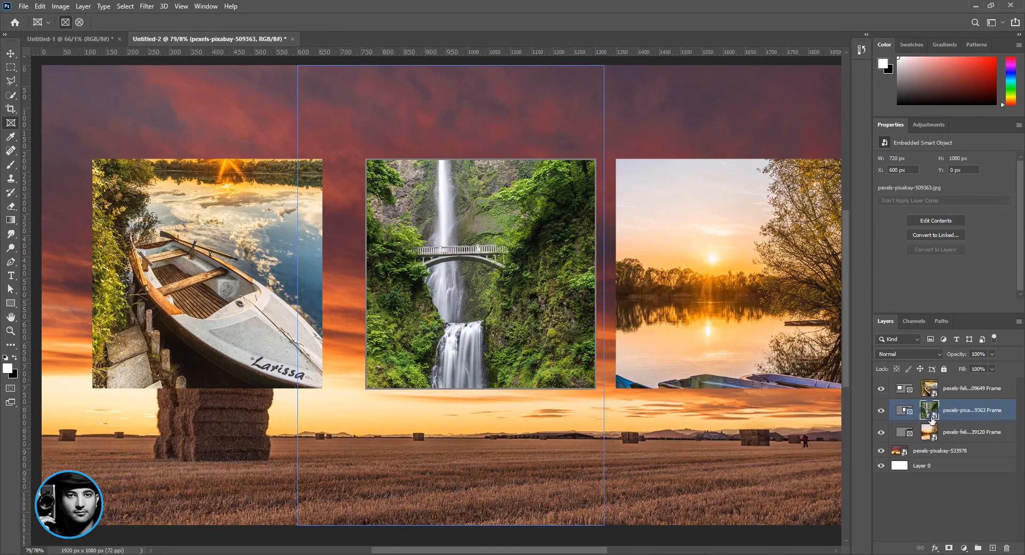
{"action": "left_click_drag", "start_coordinate": [533, 322], "coordinate": [533, 264]}
{"action": "left_click_drag", "start_coordinate": [514, 334], "coordinate": [514, 325]}
{"action": "key", "text": "ctrl+t"}
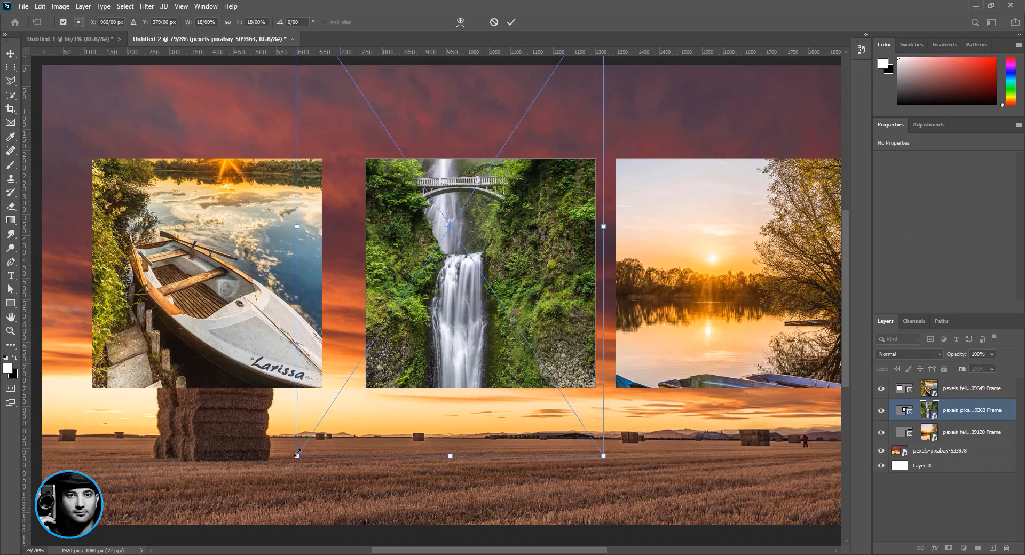
{"action": "left_click_drag", "start_coordinate": [298, 455], "coordinate": [360, 428]}
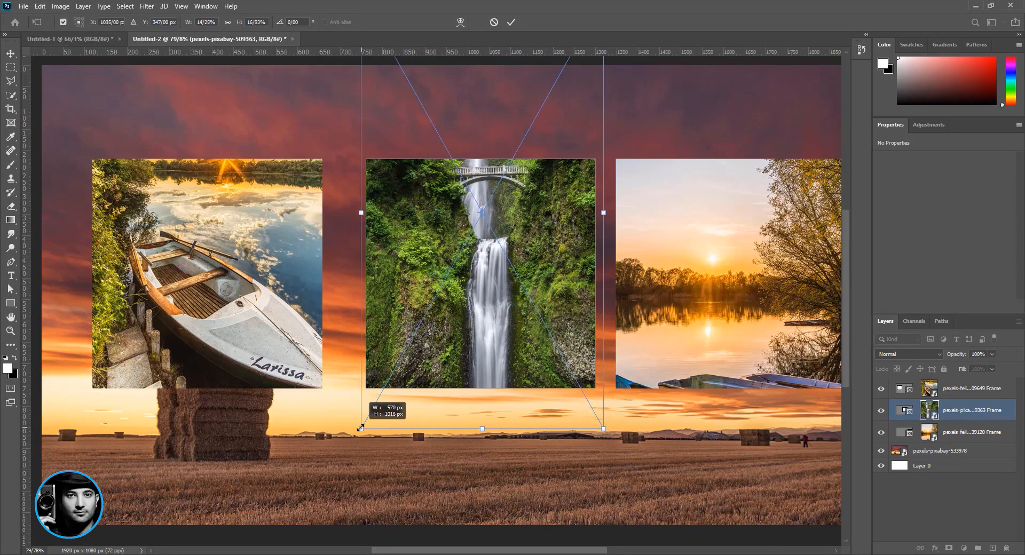
{"action": "left_click_drag", "start_coordinate": [360, 428], "coordinate": [360, 429]}
{"action": "key", "text": "ctrl+z"}
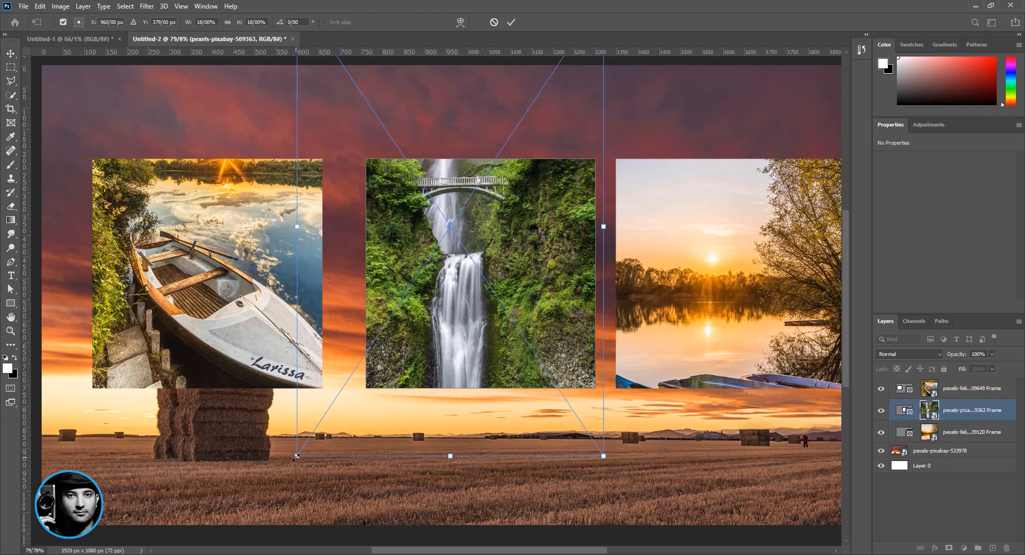
Scale the waterfall photo proportionally to about 625 × 937 px, positioned so the base of the falls sits at the frame's lower edge
{"action": "left_click_drag", "start_coordinate": [295, 458], "coordinate": [348, 403]}
{"action": "left_click_drag", "start_coordinate": [426, 369], "coordinate": [428, 359]}
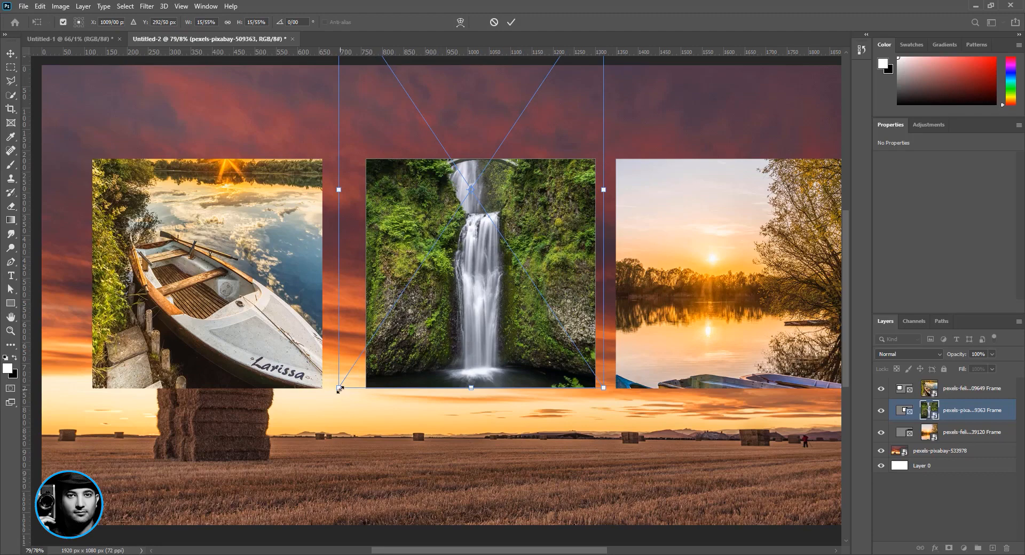
{"action": "mouse_move", "coordinate": [338, 386]}
{"action": "left_mouse_down"}
{"action": "mouse_move", "coordinate": [298, 447]}
{"action": "mouse_move", "coordinate": [343, 391]}
{"action": "left_mouse_up"}
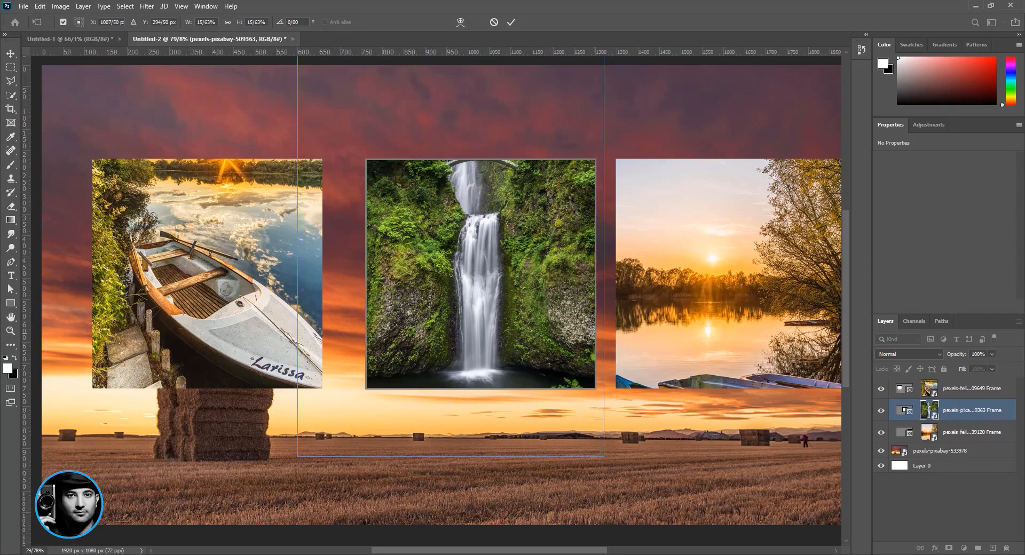
{"action": "key", "text": "Return"}
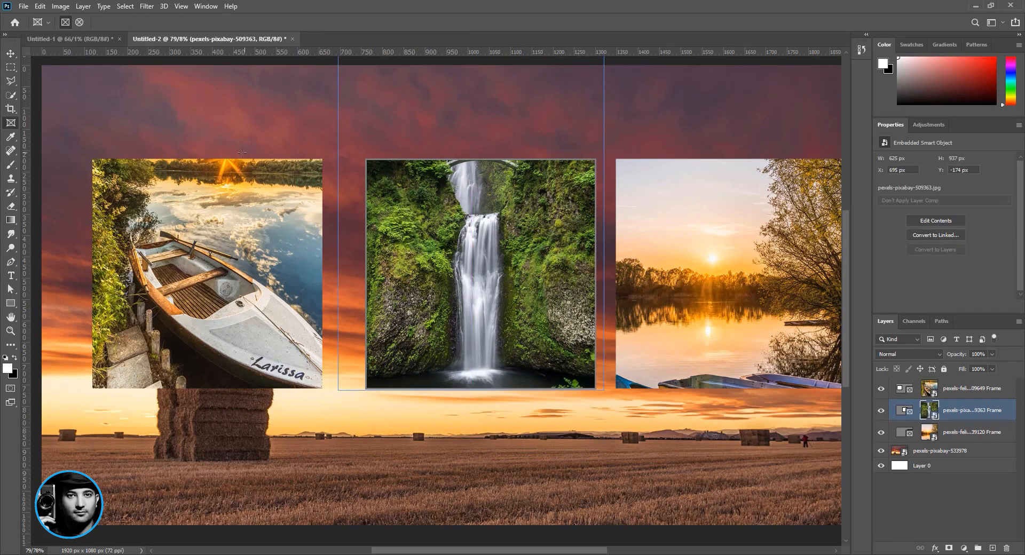
Try extending the waterfall frame's upper edge to a height of about 646 px, and undo the resize
{"action": "left_click", "coordinate": [11, 54]}
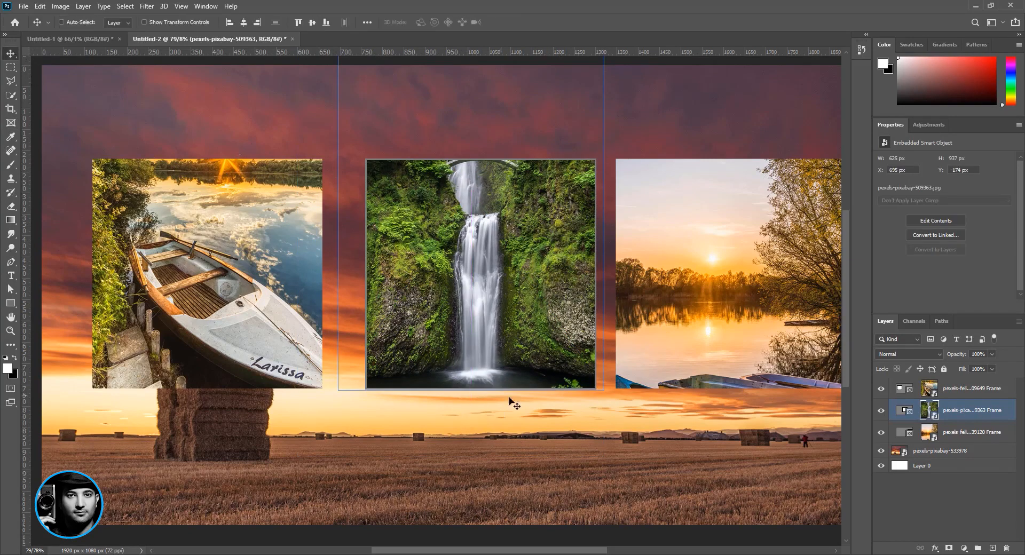
{"action": "left_click", "coordinate": [903, 411]}
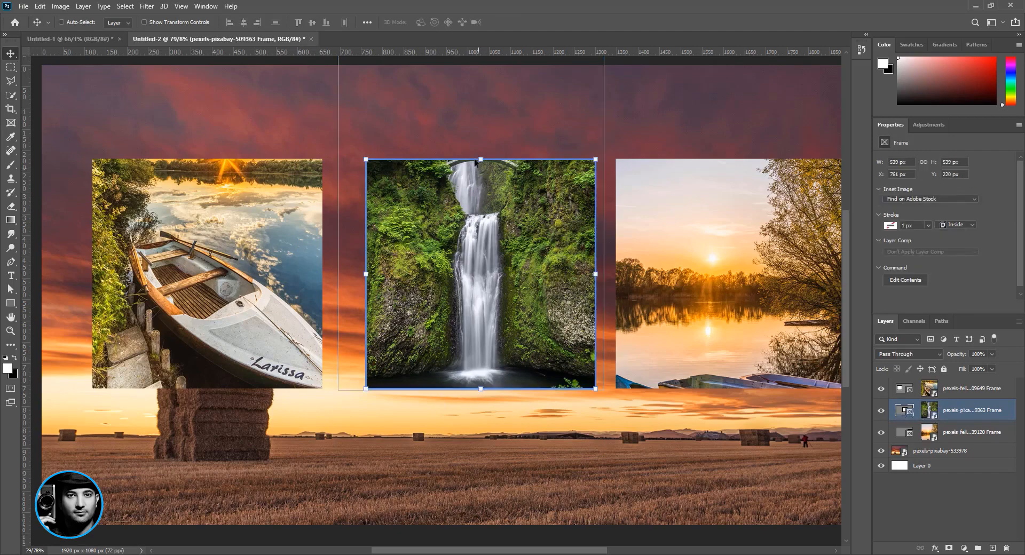
{"action": "left_click_drag", "start_coordinate": [480, 159], "coordinate": [480, 113]}
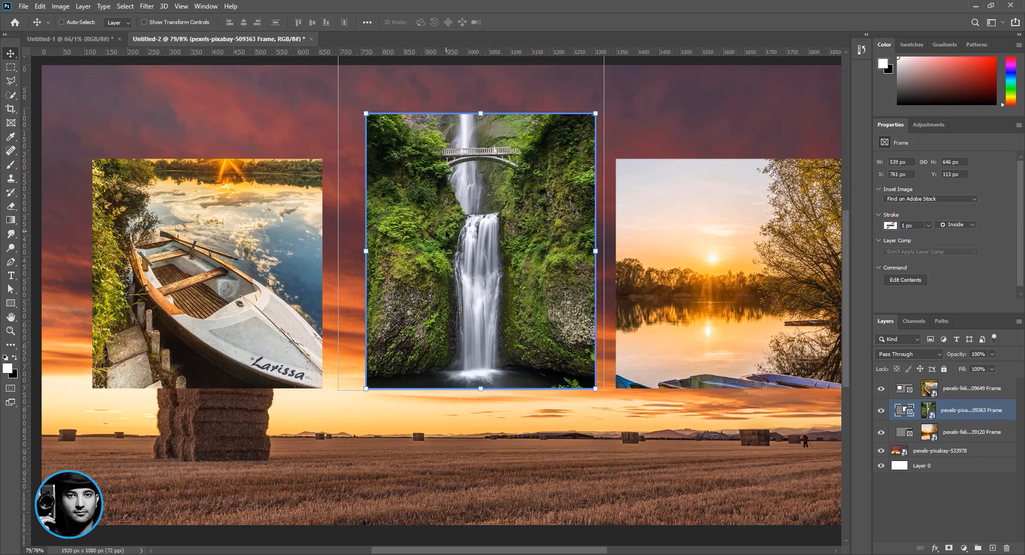
{"action": "key", "text": "ctrl"}
{"action": "key", "text": "ctrl+z"}
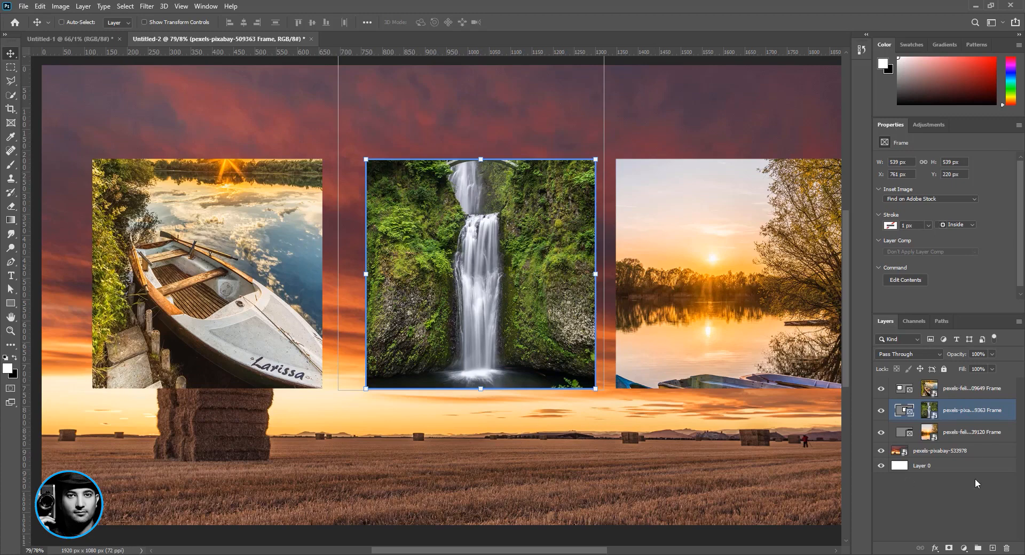
Select all three photo frames and distribute them horizontally with equal spacing
{"action": "left_click", "coordinate": [973, 452]}
{"action": "key", "text": "ctrl+minus"}
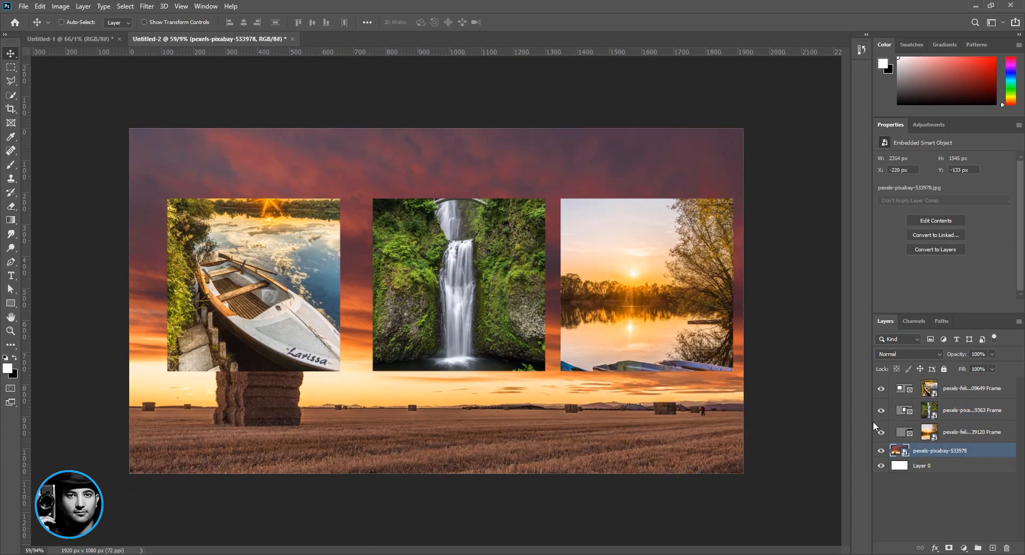
{"action": "left_click", "coordinate": [946, 435]}
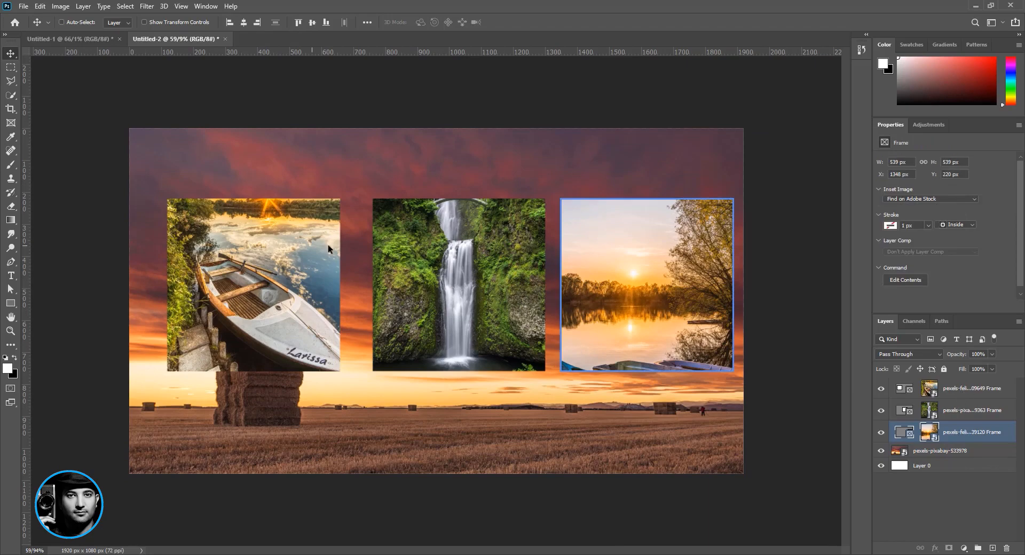
{"action": "scroll", "coordinate": [387, 241], "scroll_direction": "up", "scroll_amount": 2}
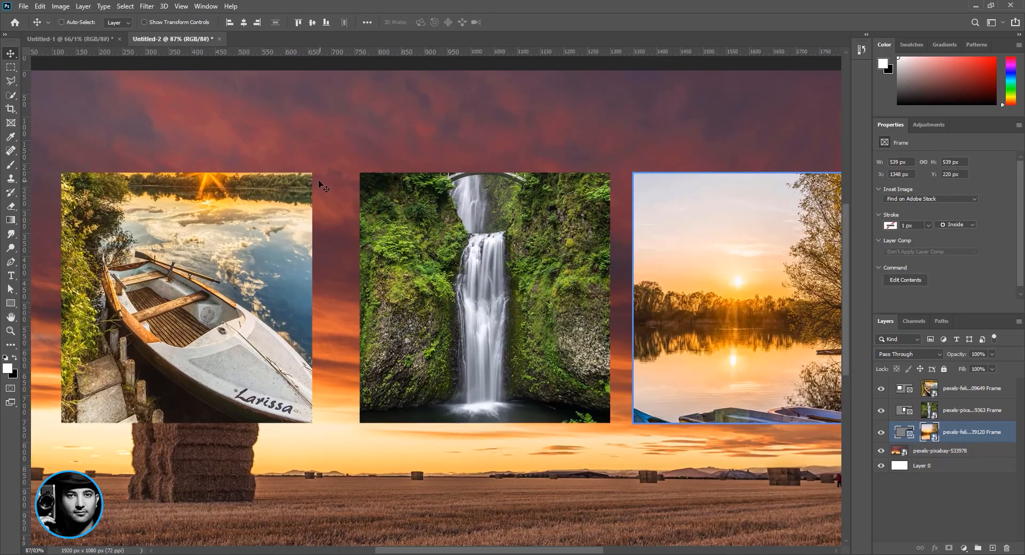
{"action": "scroll", "coordinate": [377, 264], "scroll_direction": "down", "scroll_amount": 1}
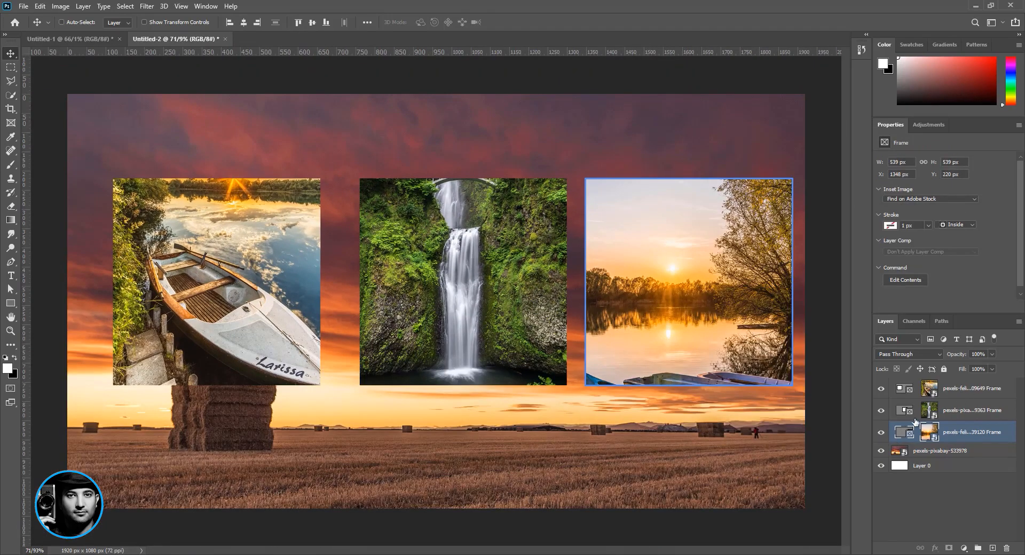
{"action": "left_click", "coordinate": [959, 390], "text": "shift"}
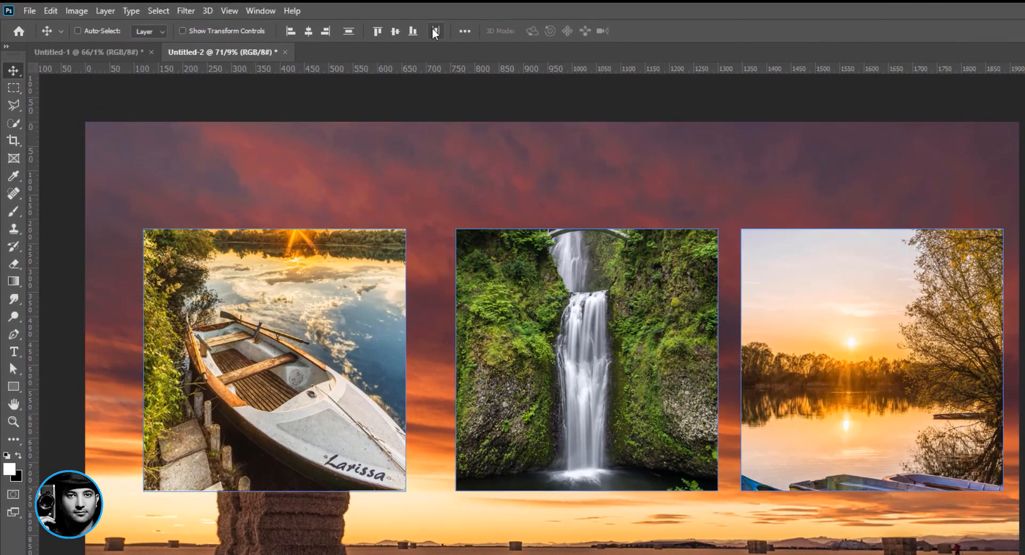
{"action": "left_click", "coordinate": [434, 32]}
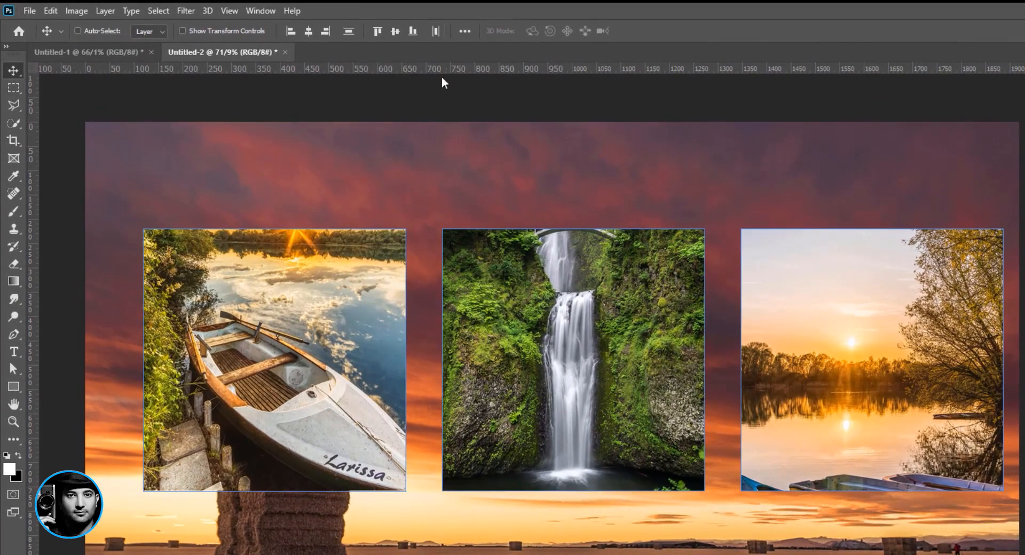
Move the three frames together into the upper sky, centred horizontally, with the rowboat frame at X 76 px, Y 69 px
{"action": "left_click_drag", "start_coordinate": [569, 294], "coordinate": [536, 233]}
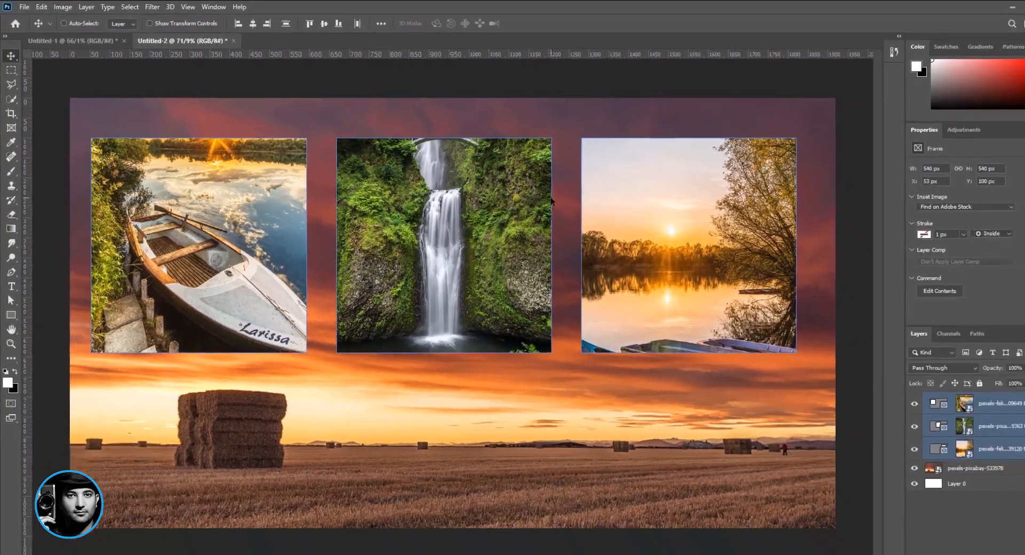
{"action": "left_click_drag", "start_coordinate": [470, 198], "coordinate": [477, 201]}
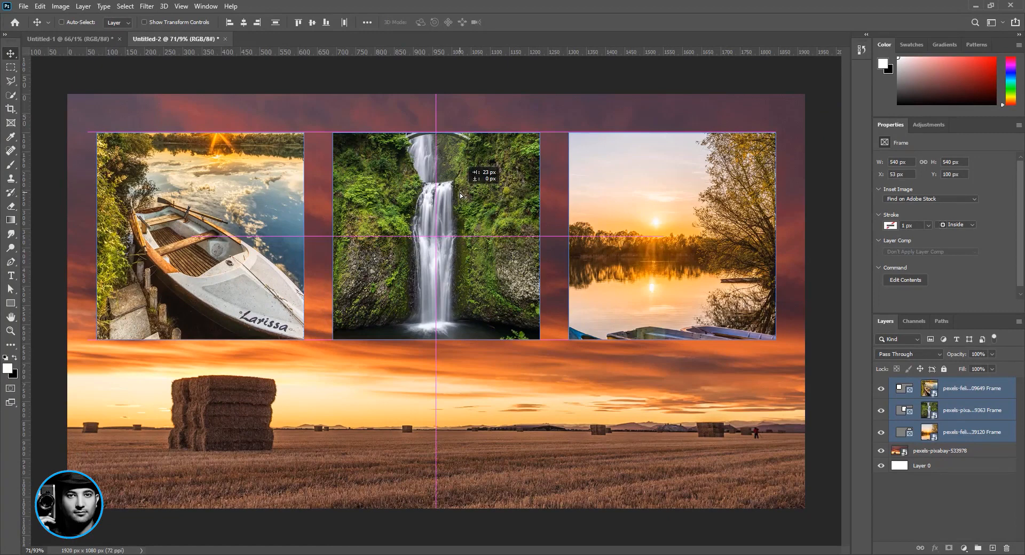
{"action": "left_click_drag", "start_coordinate": [460, 193], "coordinate": [460, 191]}
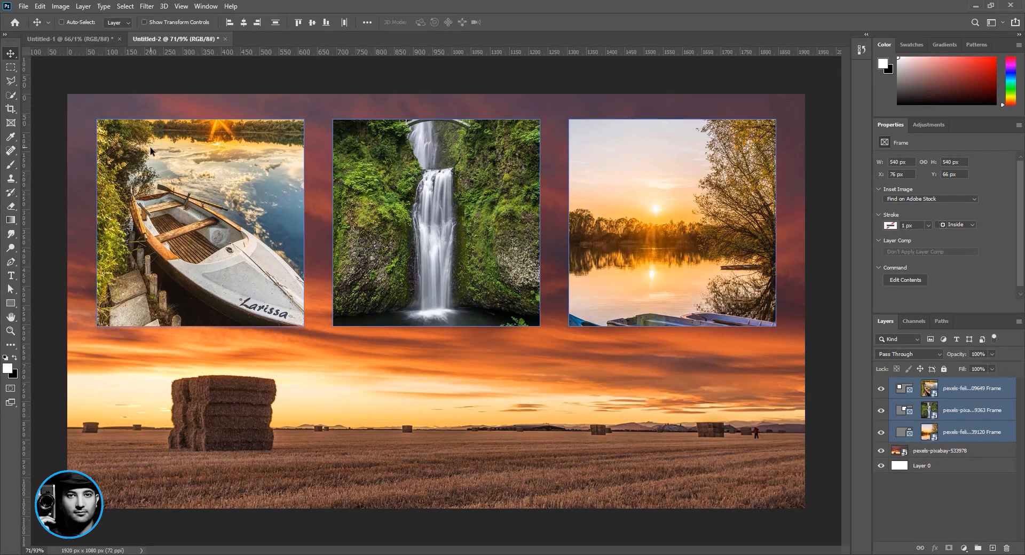
{"action": "left_click_drag", "start_coordinate": [150, 147], "coordinate": [151, 151]}
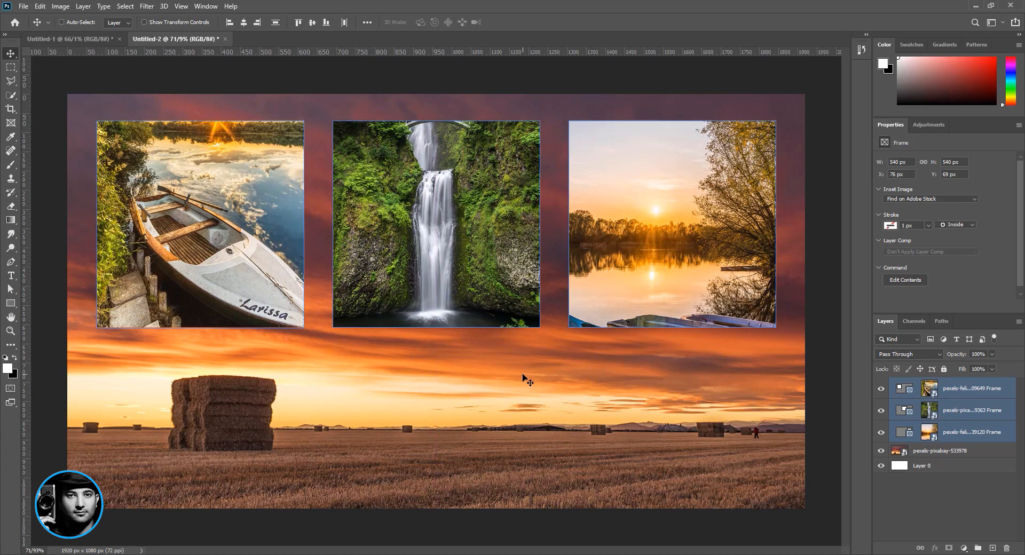
Apply a Gaussian Blur with a radius of 2.8 pixels to the sunset field background layer
{"action": "left_click", "coordinate": [945, 452]}
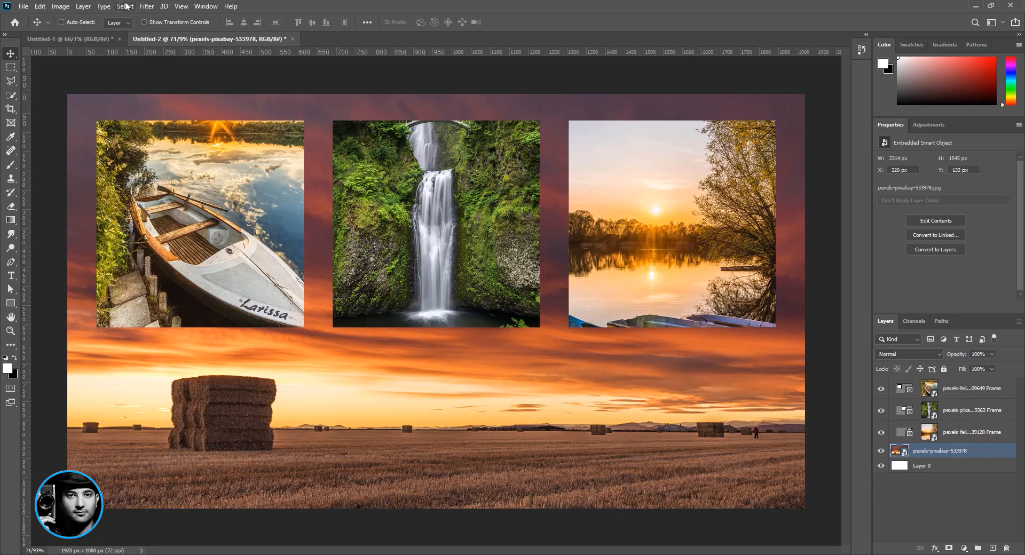
{"action": "left_click", "coordinate": [148, 6]}
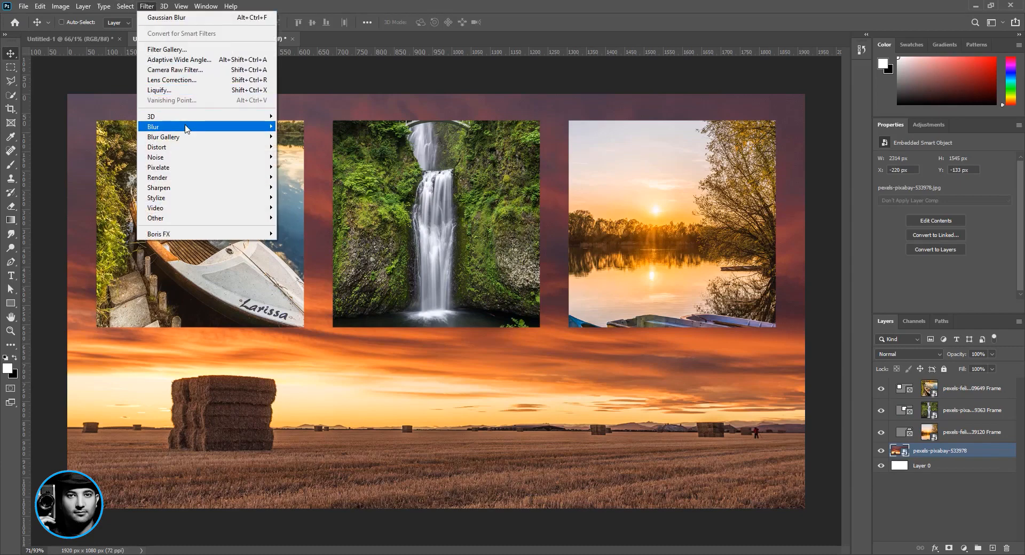
{"action": "mouse_move", "coordinate": [211, 128]}
{"action": "left_click", "coordinate": [303, 168]}
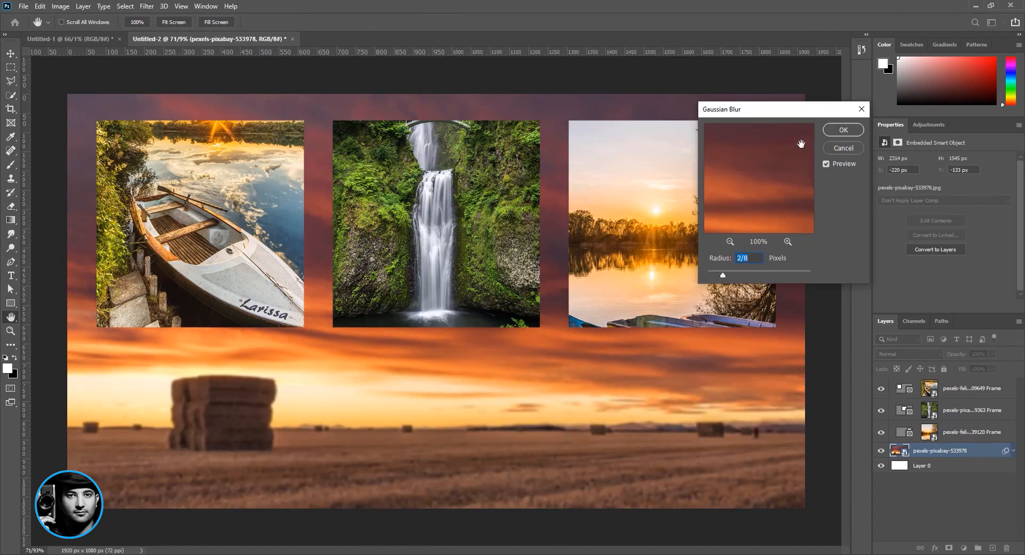
{"action": "left_click", "coordinate": [842, 131]}
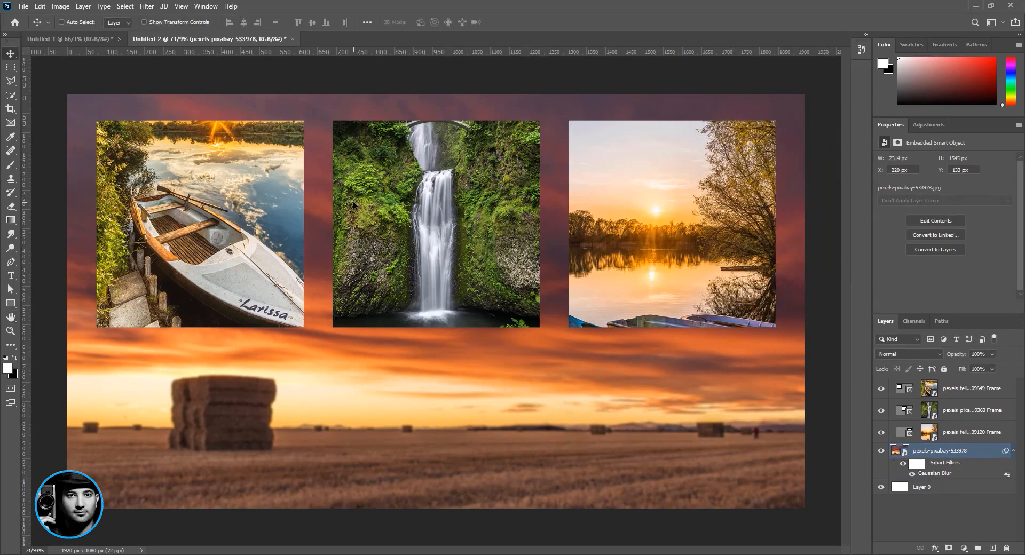
Move the lake photo upward inside its frame to about X 1105 px, Y -325 px, bringing in the moored boats
{"action": "left_click", "coordinate": [927, 434]}
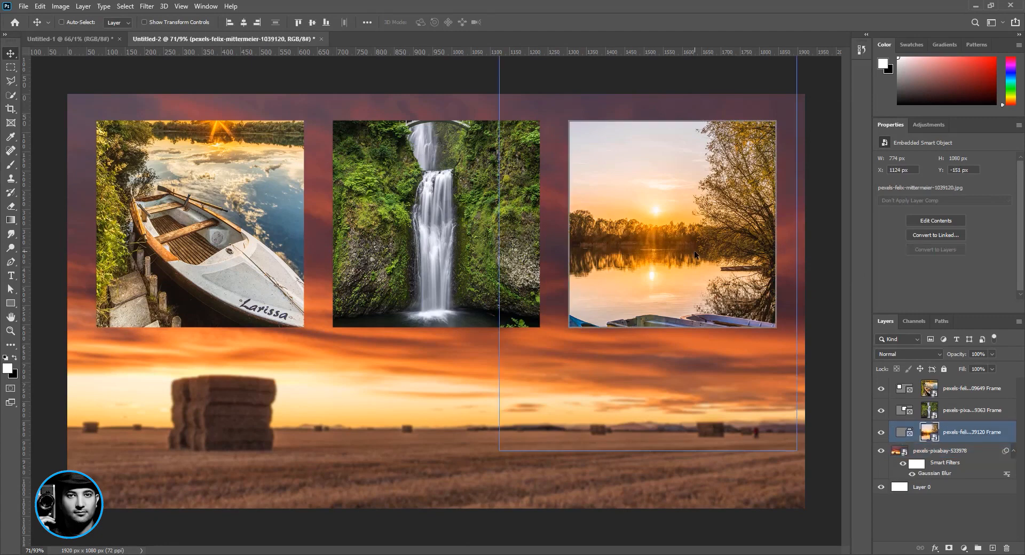
{"action": "left_click_drag", "start_coordinate": [687, 267], "coordinate": [668, 193]}
{"action": "left_click_drag", "start_coordinate": [627, 264], "coordinate": [640, 275]}
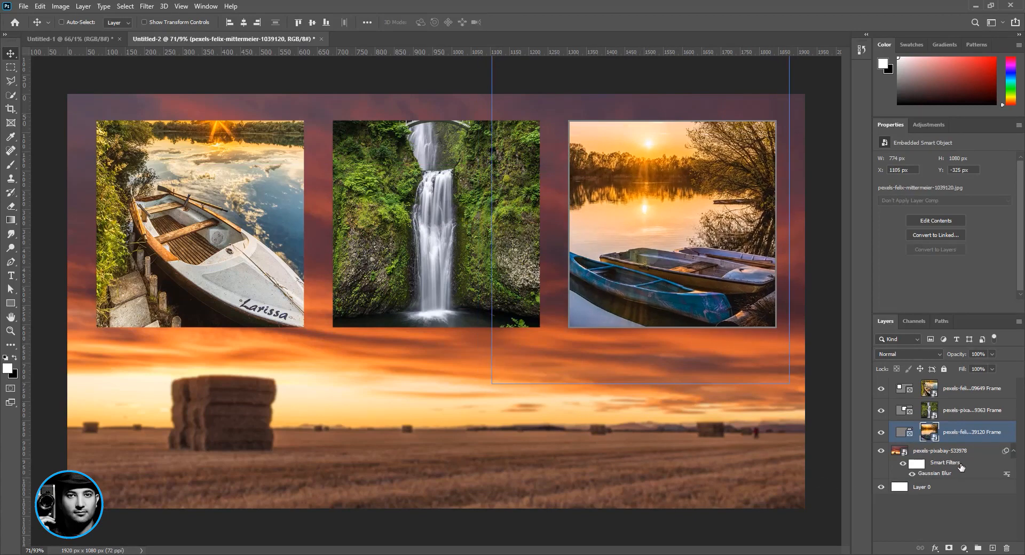
Collapse the background layer's smart filter list and select that layer
{"action": "left_click", "coordinate": [1014, 452]}
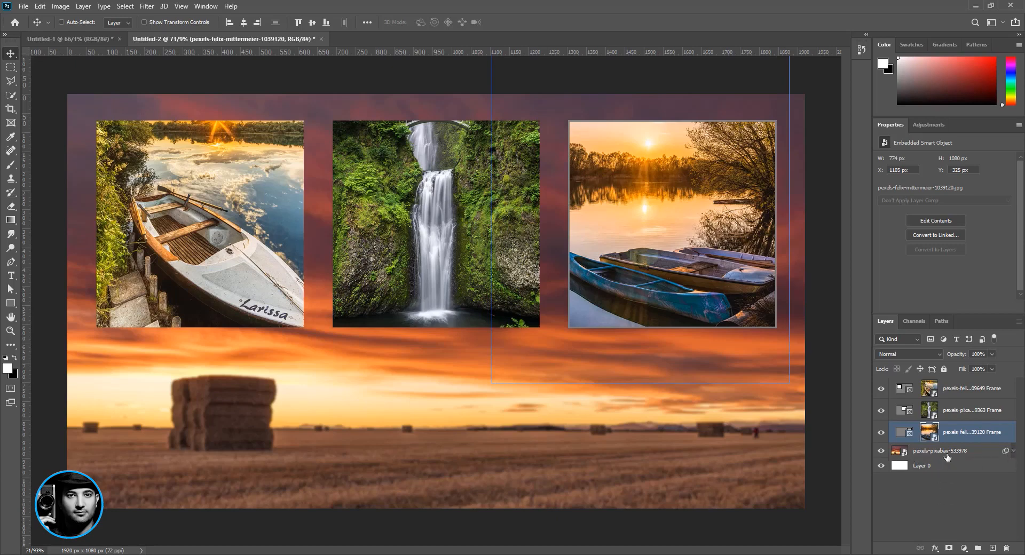
{"action": "left_click", "coordinate": [1014, 452]}
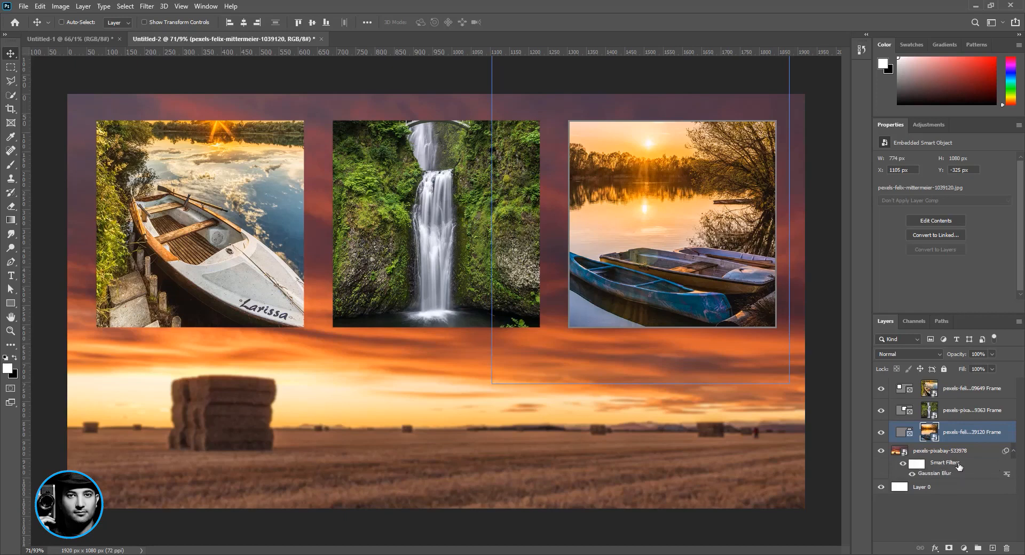
{"action": "left_click", "coordinate": [1014, 452]}
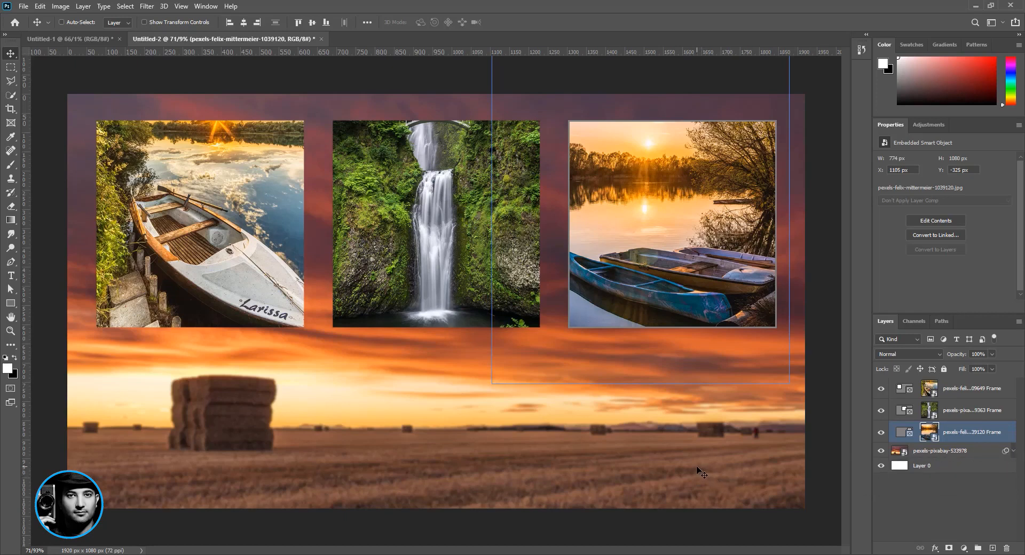
{"action": "left_click", "coordinate": [945, 452]}
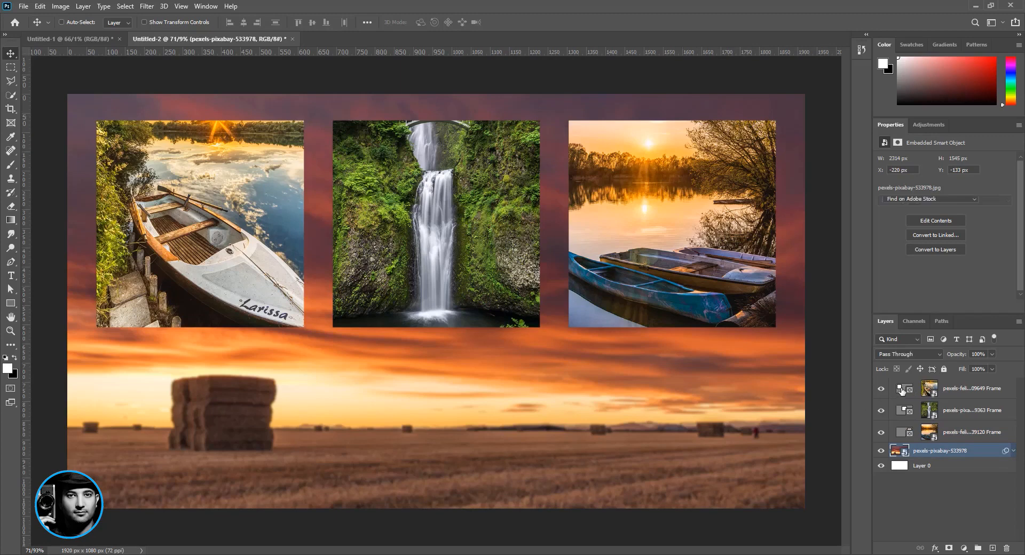
Give the rowboat photo's frame a white 7 px inside stroke, then deselect the frame by selecting the background layer
{"action": "left_click", "coordinate": [903, 390]}
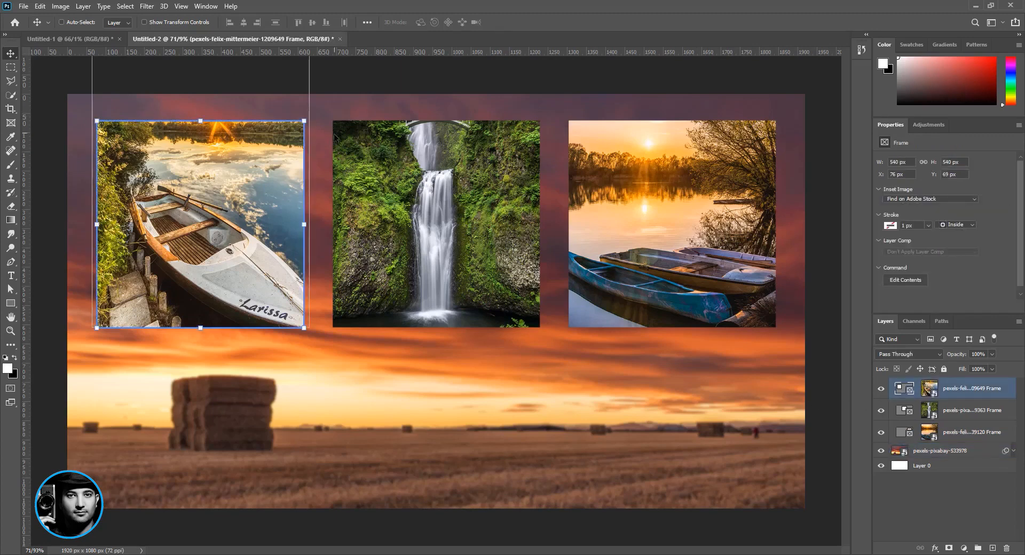
{"action": "left_click", "coordinate": [893, 228]}
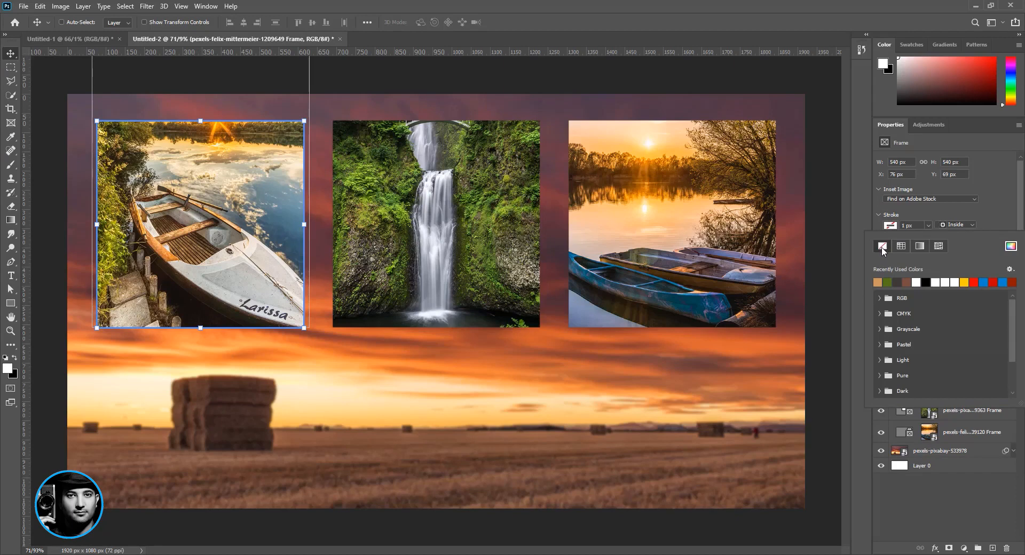
{"action": "left_click", "coordinate": [916, 282]}
{"action": "left_click", "coordinate": [937, 208]}
{"action": "mouse_move", "coordinate": [928, 225]}
{"action": "left_mouse_down"}
{"action": "mouse_move", "coordinate": [935, 240]}
{"action": "mouse_move", "coordinate": [887, 226]}
{"action": "left_mouse_up"}
{"action": "type", "text": "7"}
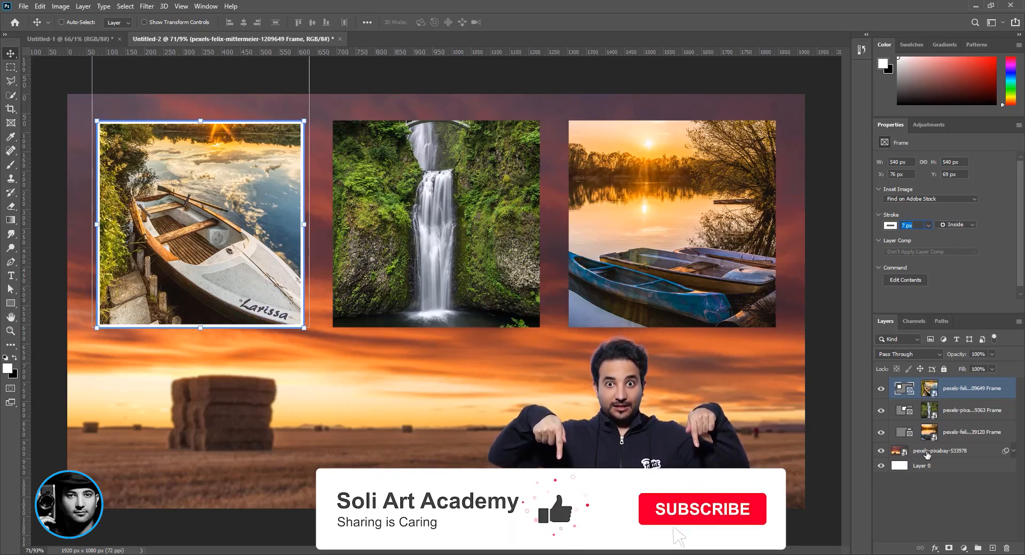
{"action": "left_click", "coordinate": [926, 452]}
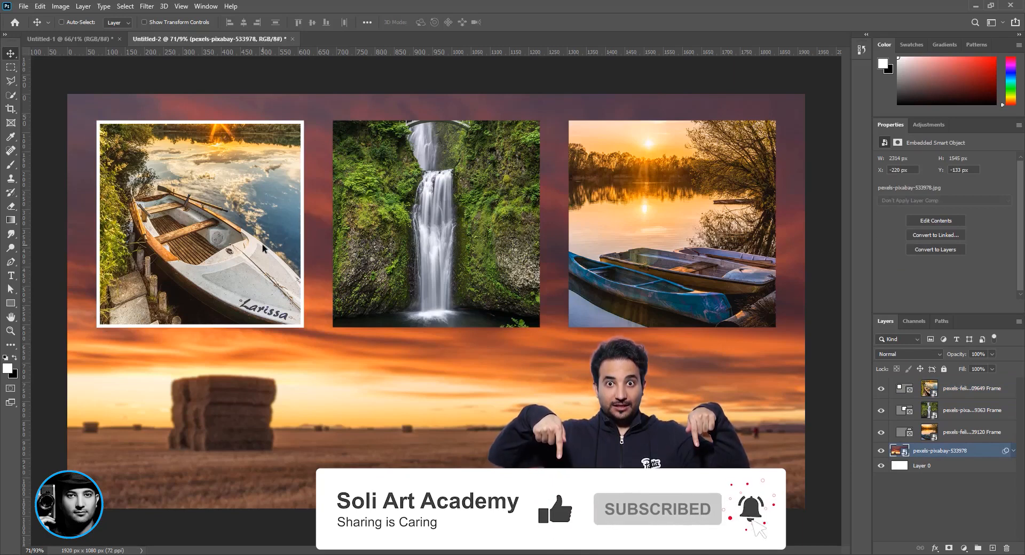
Add a white 7 px inside stroke to the waterfall photo's frame
{"action": "left_click", "coordinate": [903, 410]}
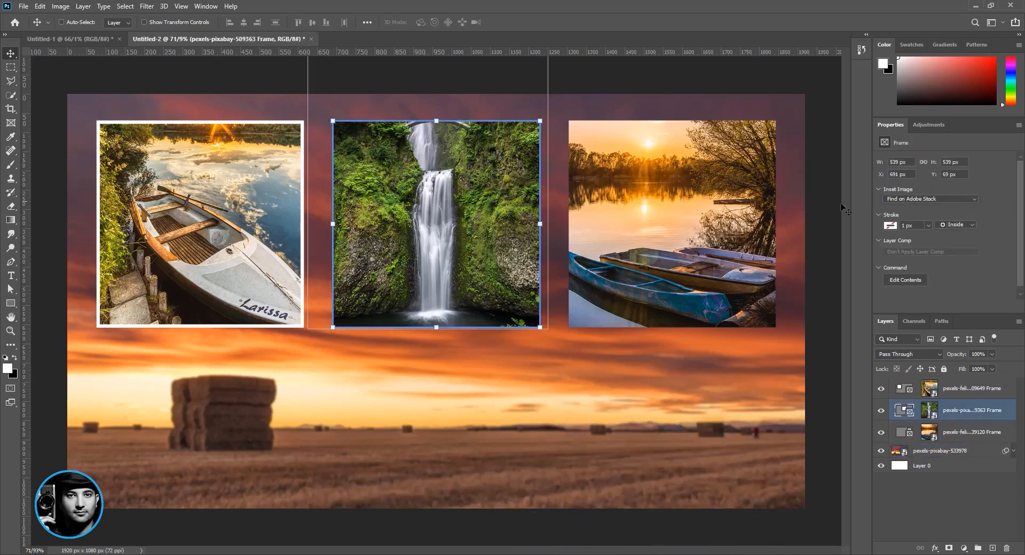
{"action": "left_click", "coordinate": [889, 225]}
{"action": "left_click", "coordinate": [878, 282]}
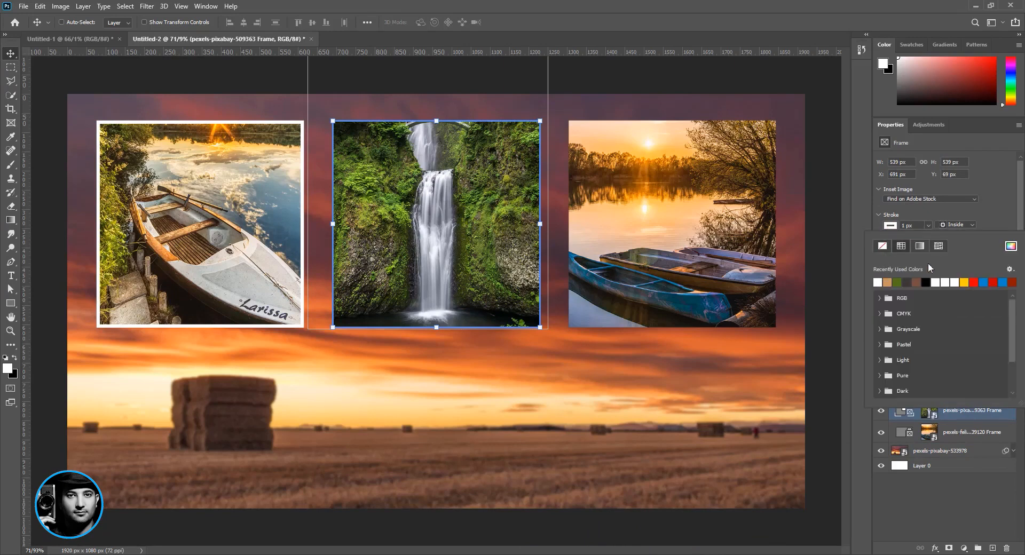
{"action": "left_click", "coordinate": [890, 225]}
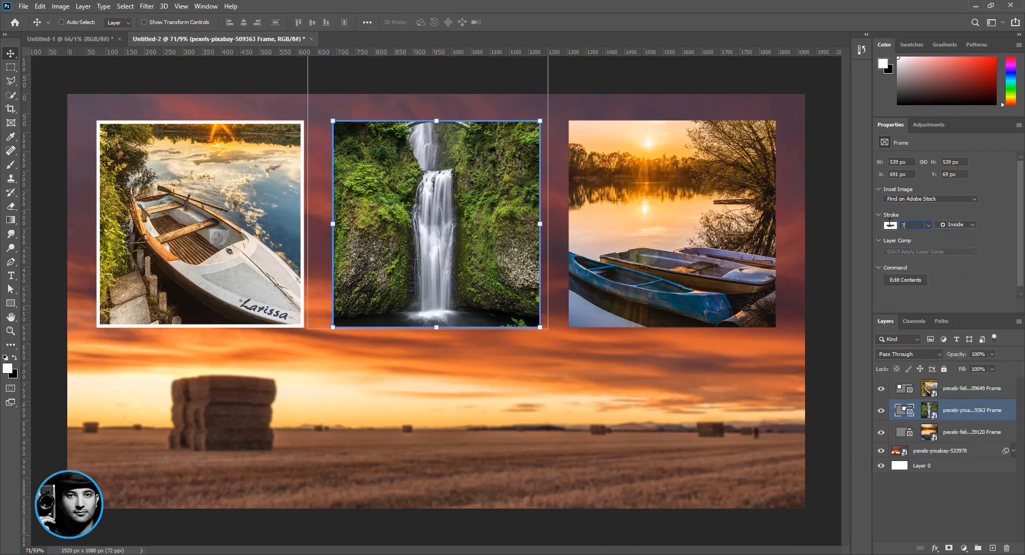
{"action": "type", "text": "7"}
{"action": "key", "text": "Return"}
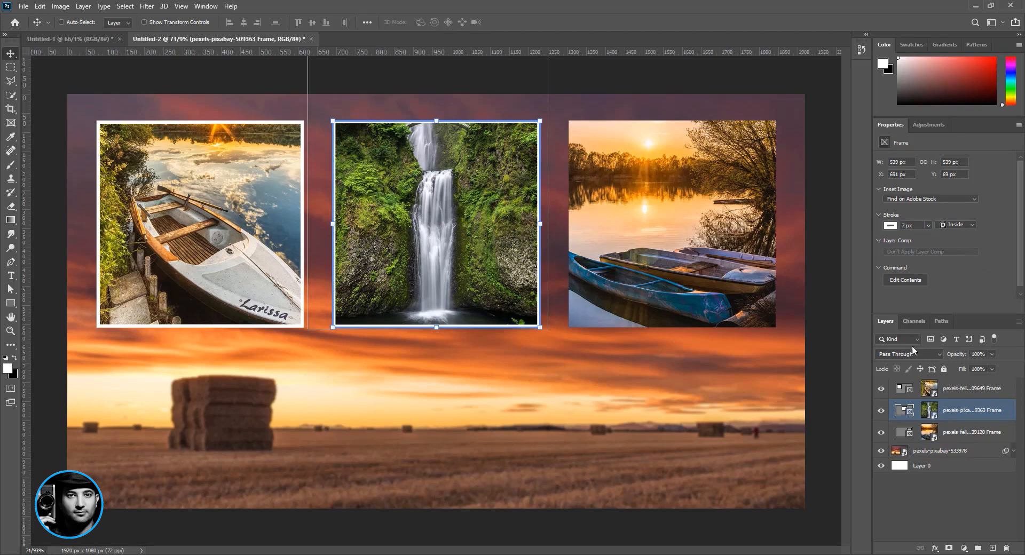
Add a white 7 px inside stroke to the lake photo's frame
{"action": "left_click", "coordinate": [906, 433]}
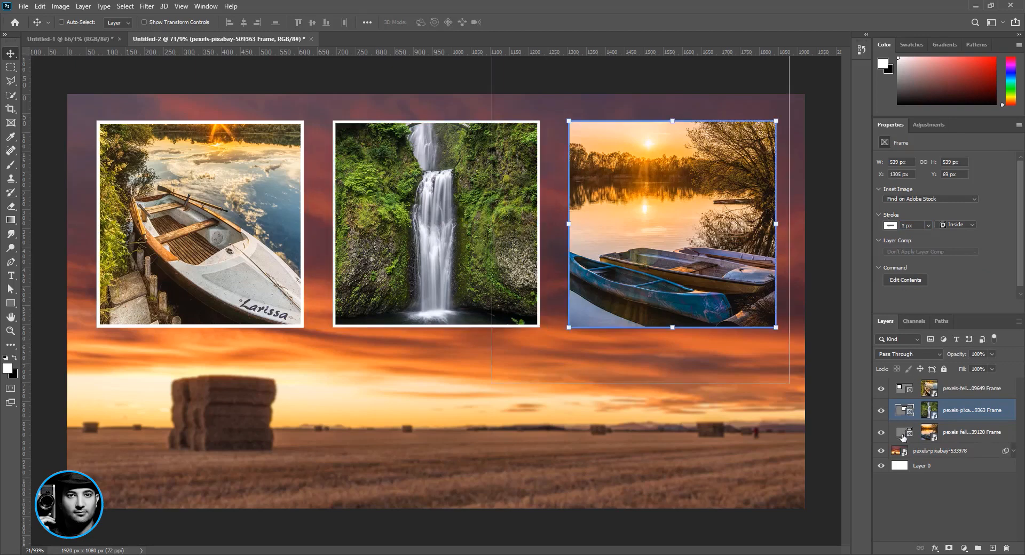
{"action": "left_click", "coordinate": [890, 226]}
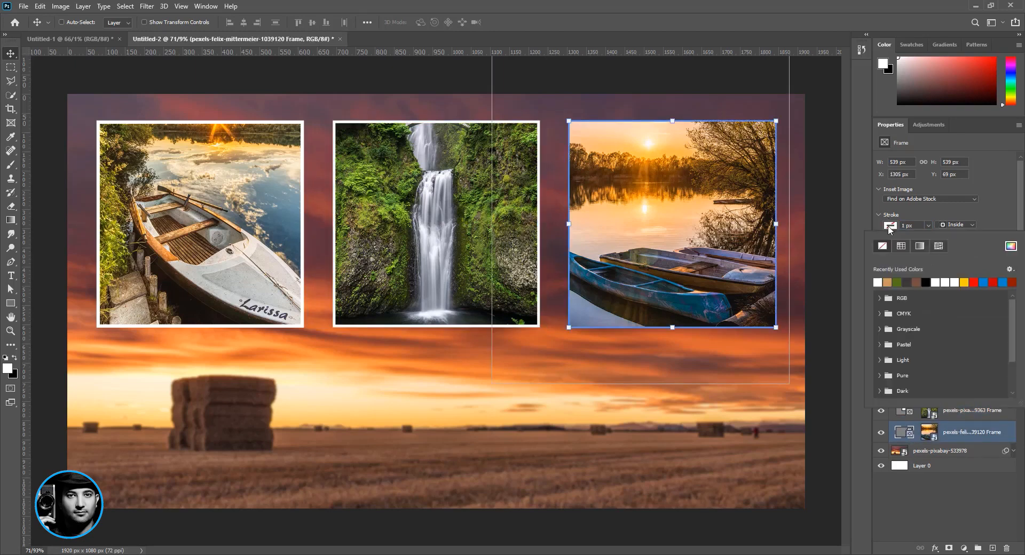
{"action": "left_click", "coordinate": [920, 224]}
{"action": "type", "text": "7"}
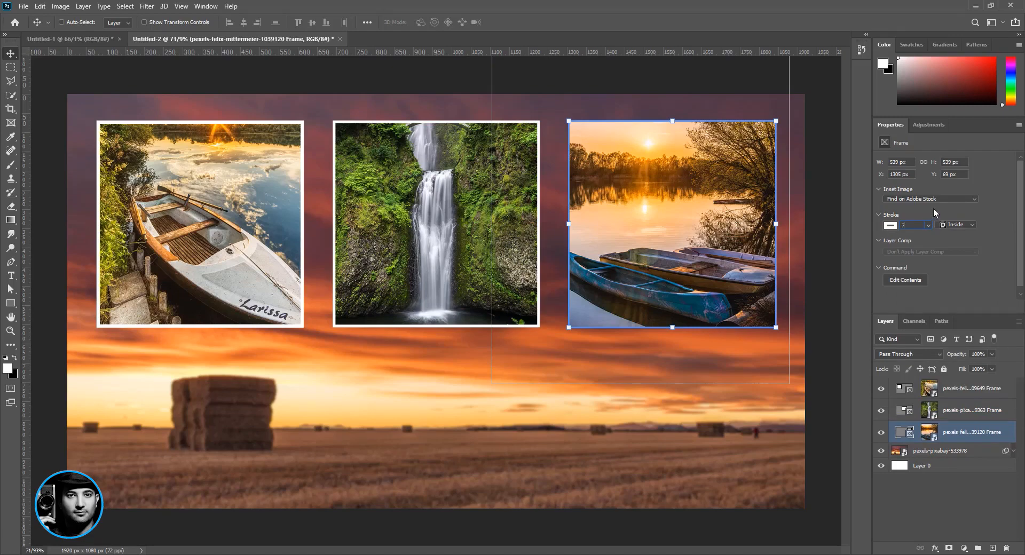
{"action": "key", "text": "Return"}
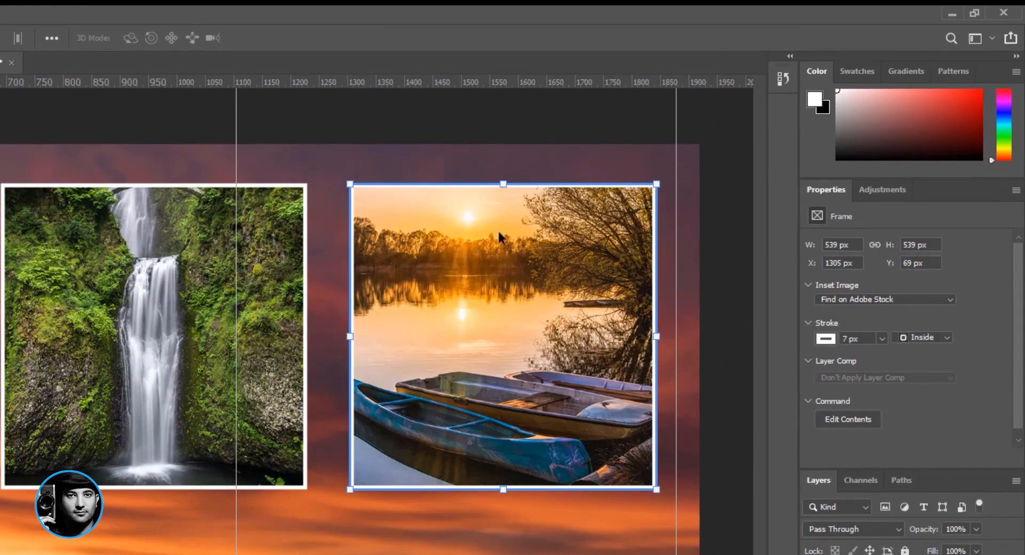
Try the Center stroke alignment on the lake photo's frame, and set the alignment to Outside
{"action": "left_click", "coordinate": [948, 337]}
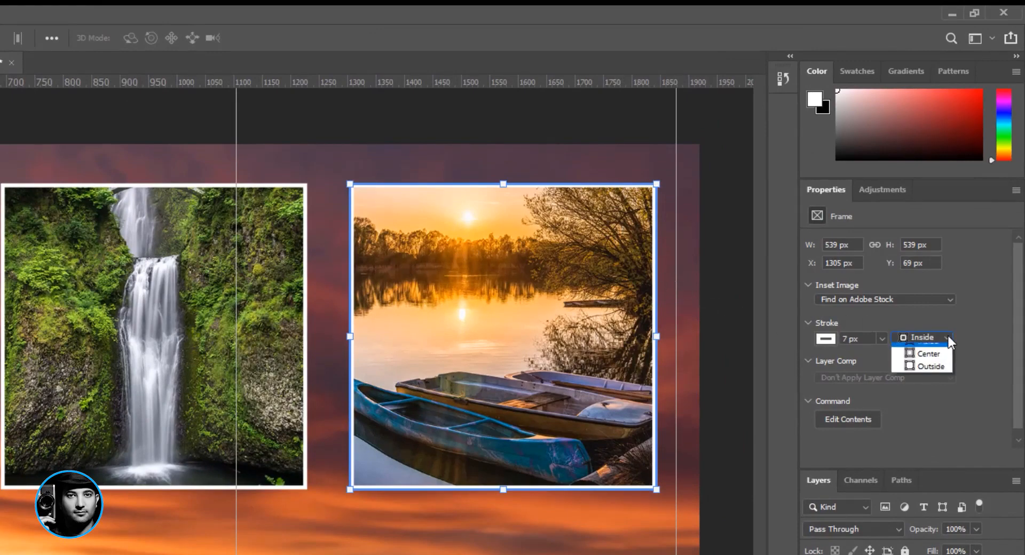
{"action": "left_click", "coordinate": [935, 361]}
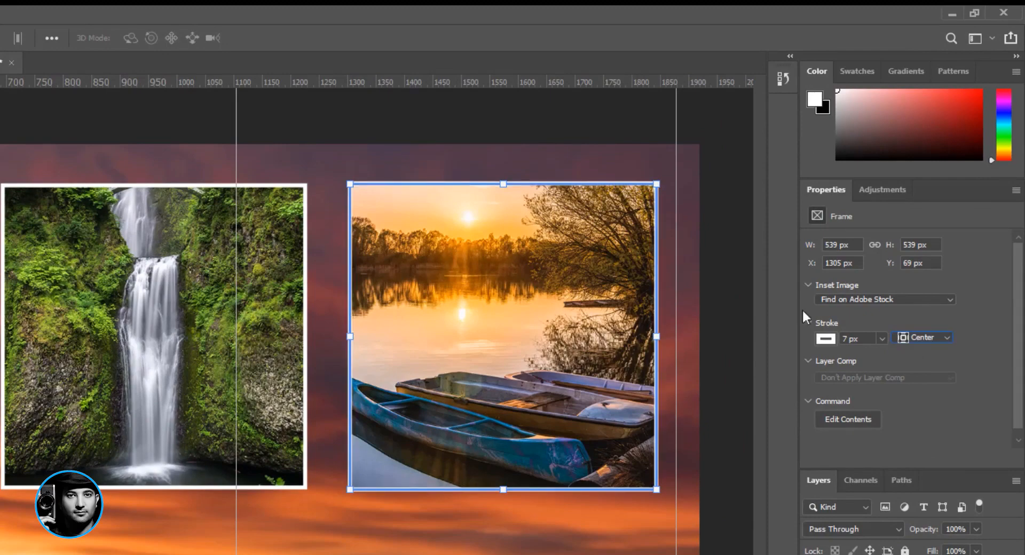
{"action": "left_click", "coordinate": [944, 335]}
{"action": "left_click", "coordinate": [925, 374]}
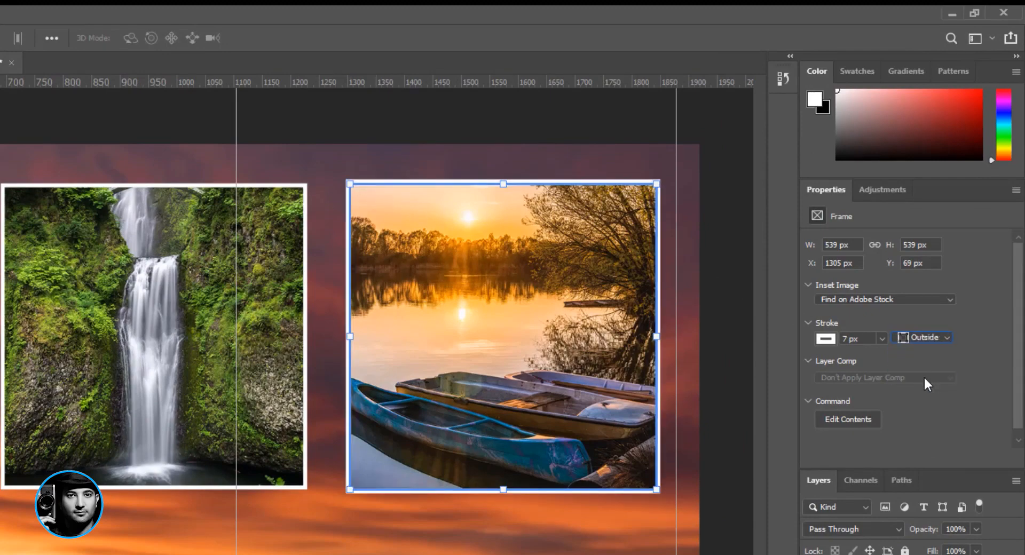
Set the stroke alignment to Outside on the waterfall and rowboat photos' frames, and deselect them by selecting the background layer
{"action": "left_click", "coordinate": [328, 548]}
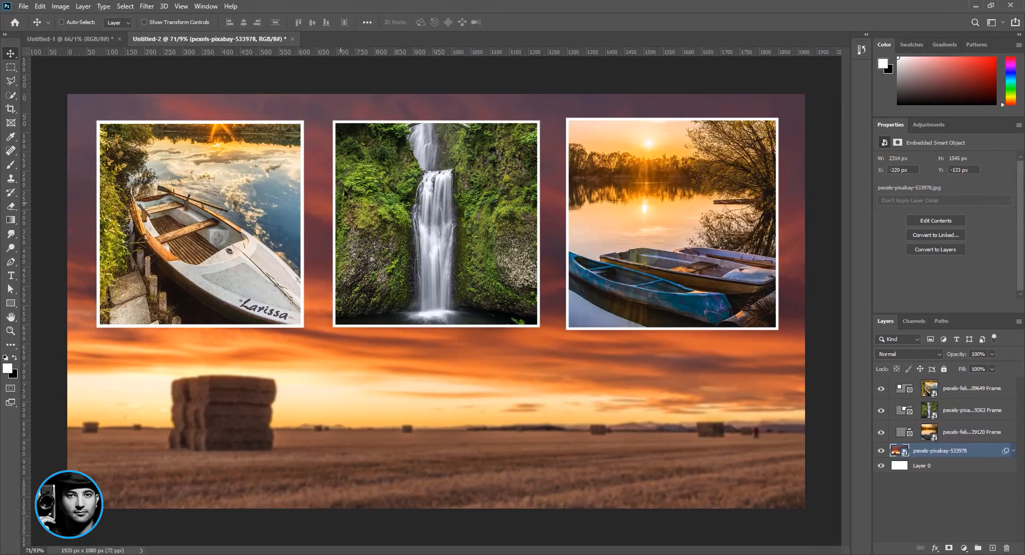
{"action": "left_click", "coordinate": [905, 406]}
{"action": "left_click", "coordinate": [952, 232]}
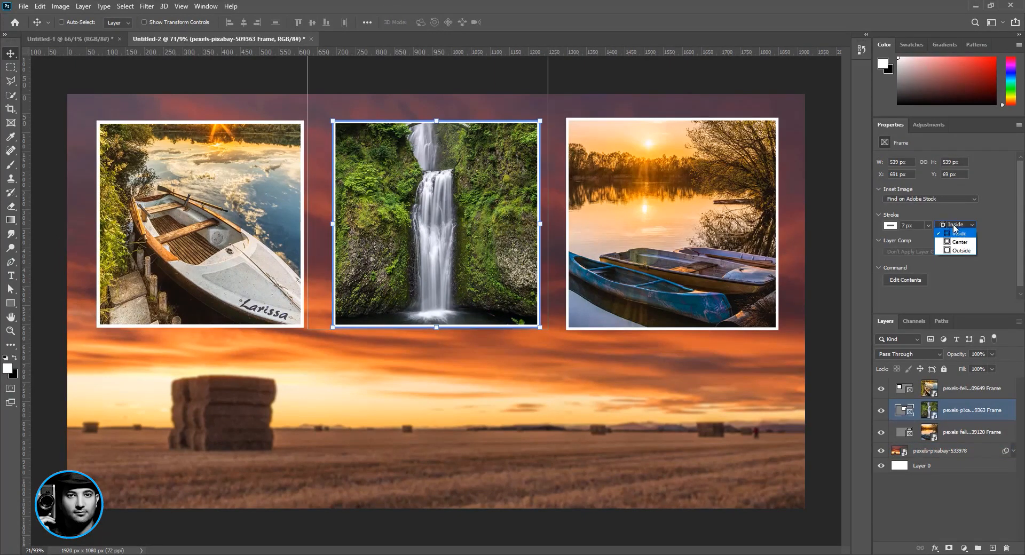
{"action": "left_click", "coordinate": [954, 249]}
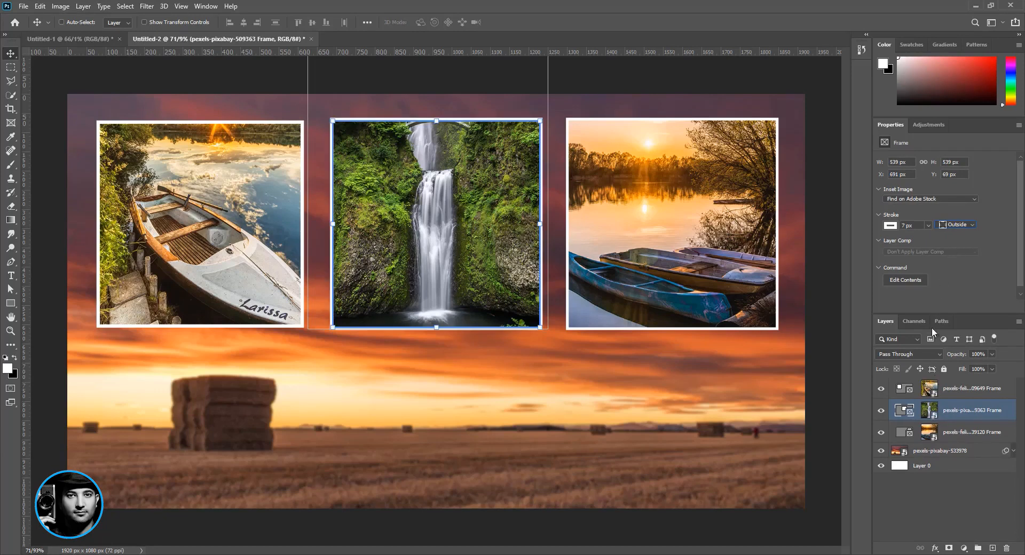
{"action": "left_click", "coordinate": [907, 389]}
{"action": "left_click", "coordinate": [955, 224]}
{"action": "left_click", "coordinate": [953, 250]}
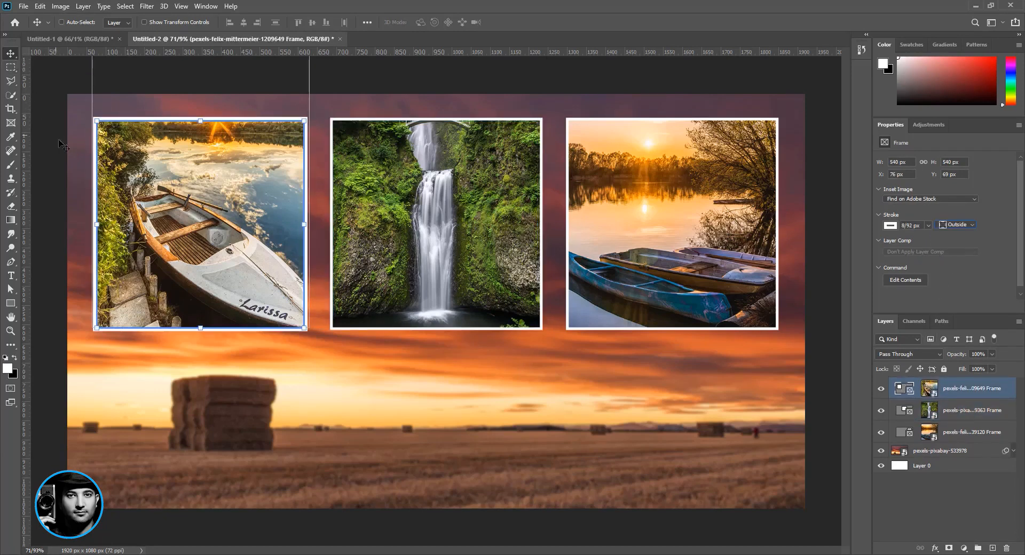
{"action": "left_click", "coordinate": [945, 453]}
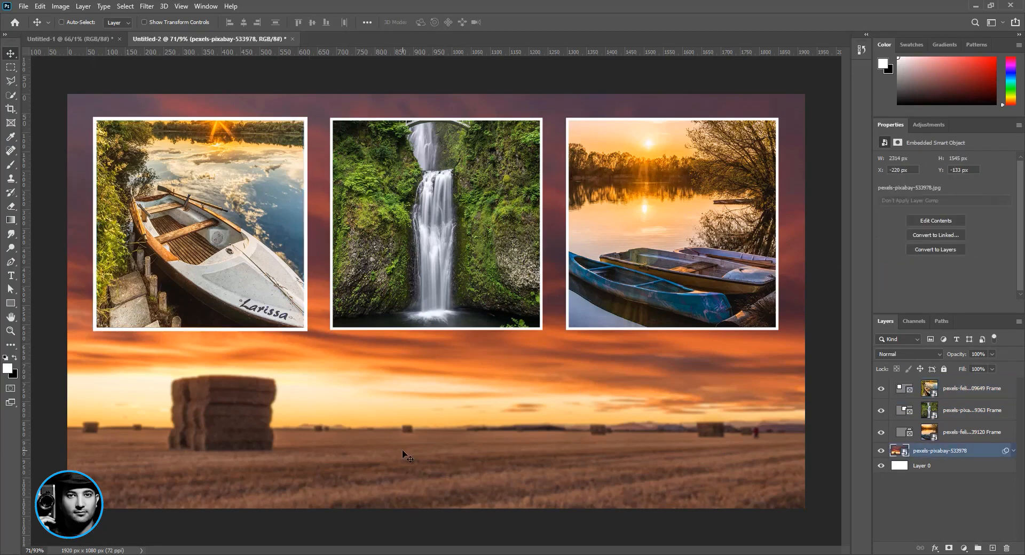
Set the rowboat frame's stroke width to 7 px, and deselect the frame by selecting the background layer
{"action": "left_click", "coordinate": [939, 465]}
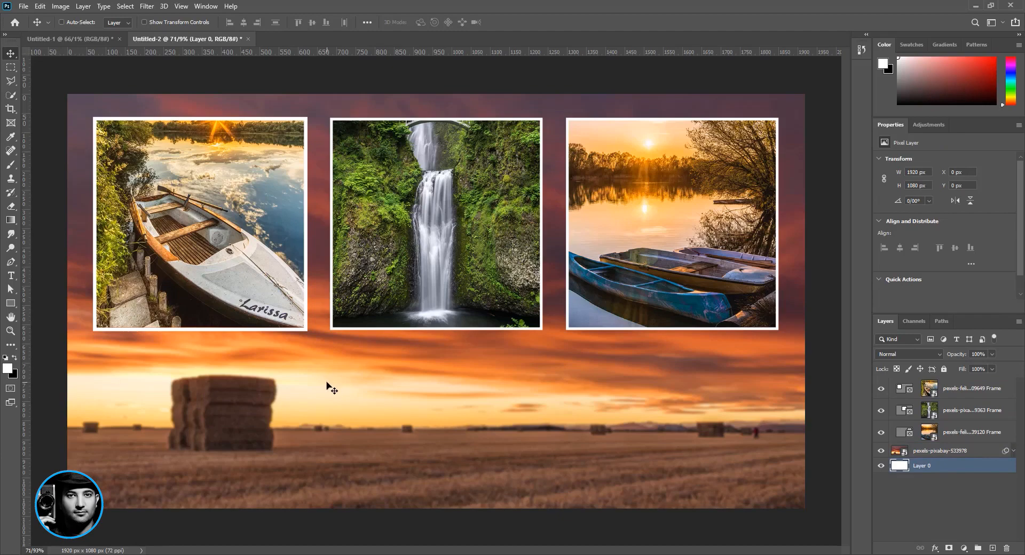
{"action": "scroll", "coordinate": [292, 278], "scroll_direction": "up", "scroll_amount": 1}
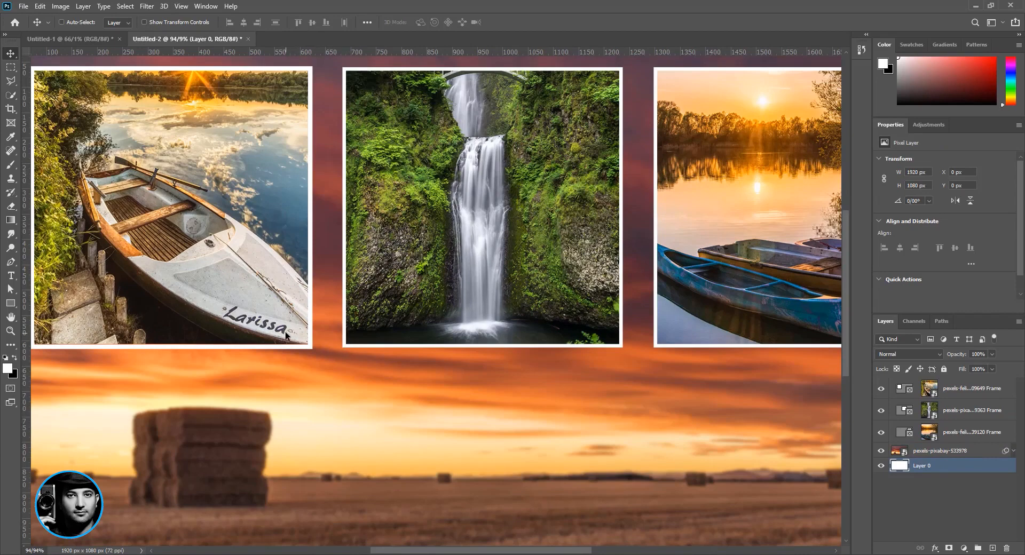
{"action": "key", "text": "ctrl"}
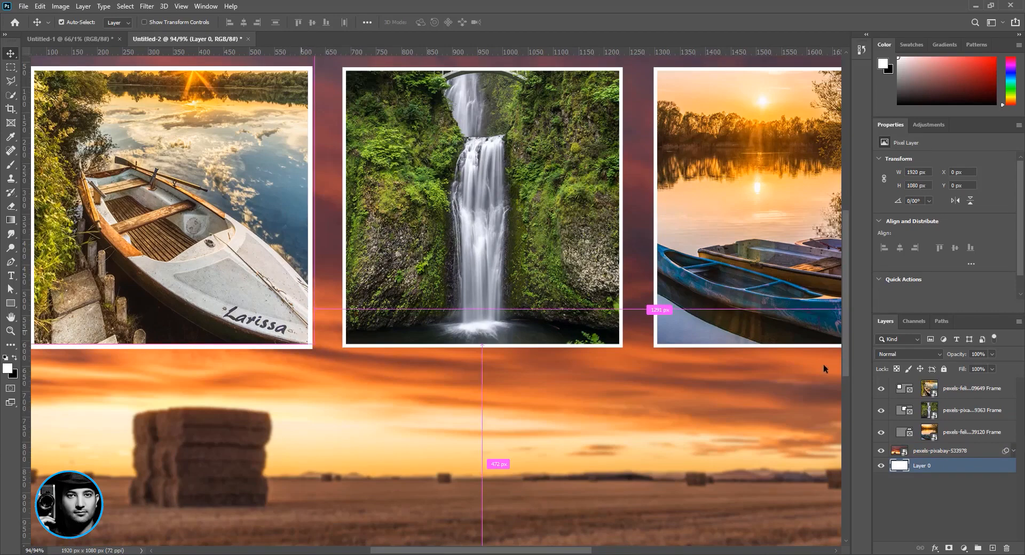
{"action": "left_click", "coordinate": [905, 392]}
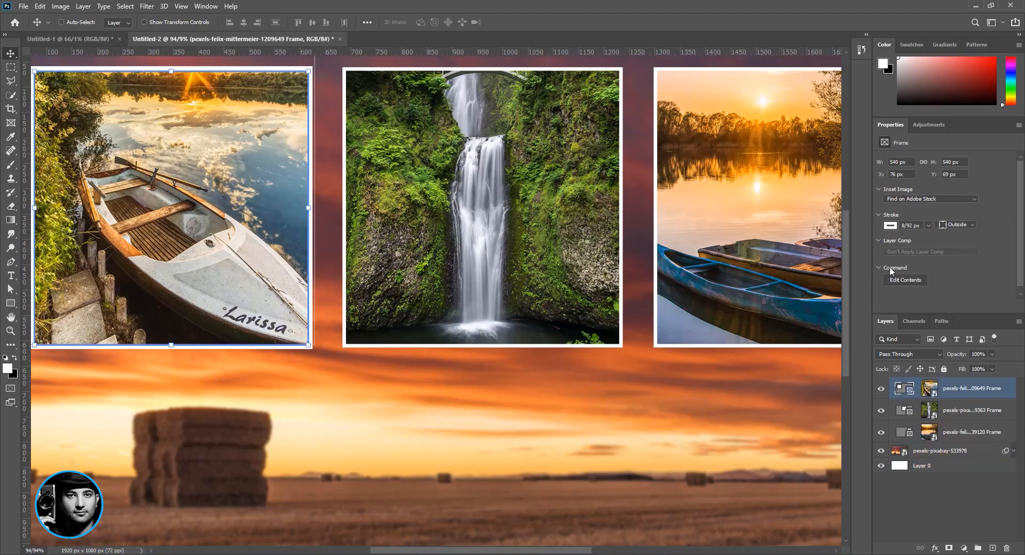
{"action": "left_click_drag", "start_coordinate": [924, 226], "coordinate": [878, 226]}
{"action": "type", "text": "7"}
{"action": "key", "text": "Return"}
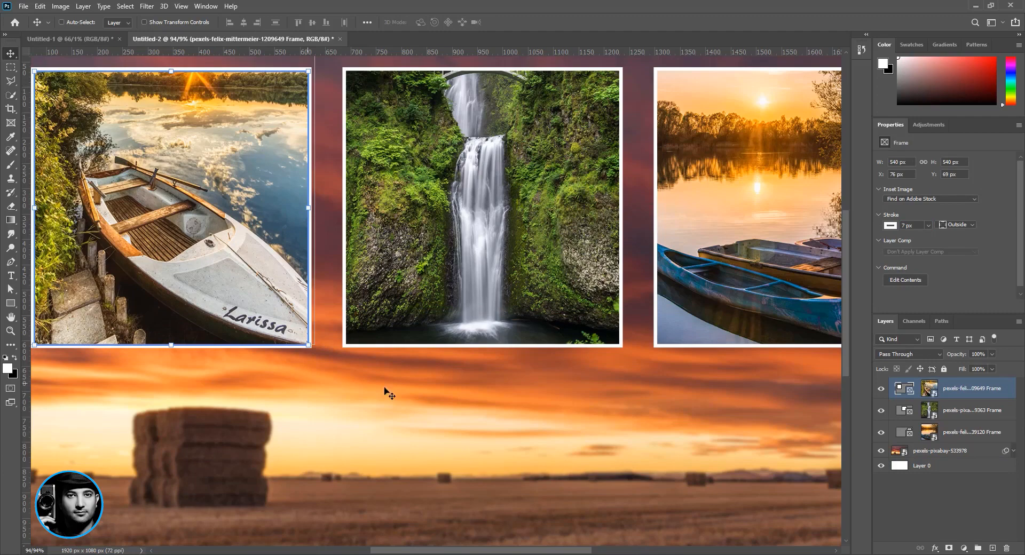
{"action": "left_click", "coordinate": [941, 452]}
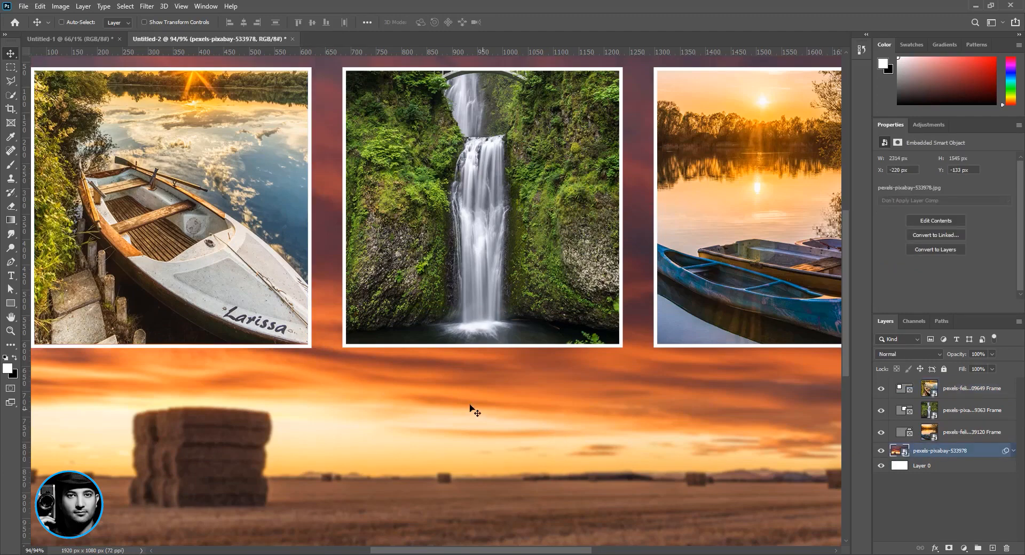
{"action": "key", "text": "ctrl+0"}
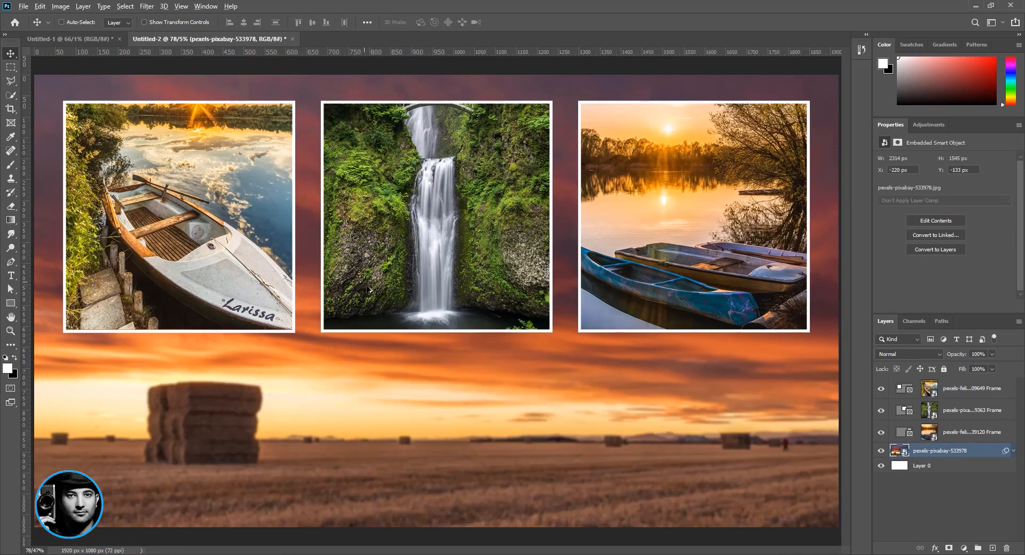
Add a 100 pt text caption reading "Boat" just below the rowboat photo
{"action": "scroll", "coordinate": [368, 289], "scroll_direction": "down", "scroll_amount": 1}
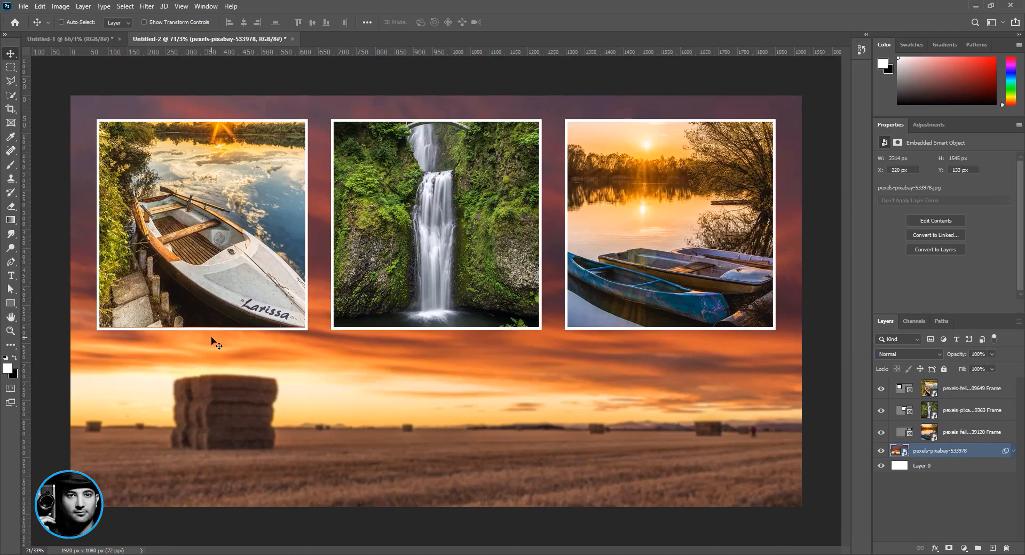
{"action": "key", "text": "t"}
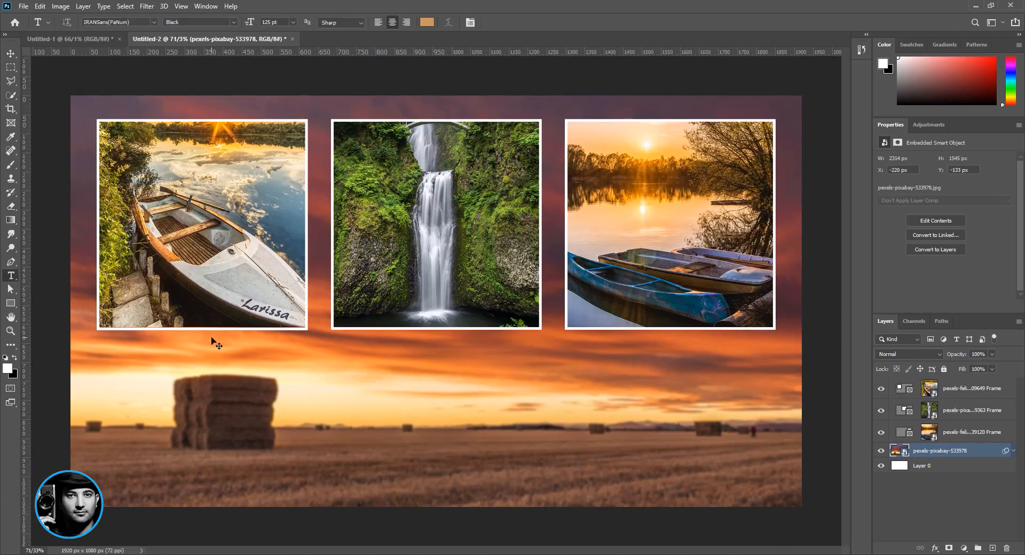
{"action": "left_click", "coordinate": [160, 355]}
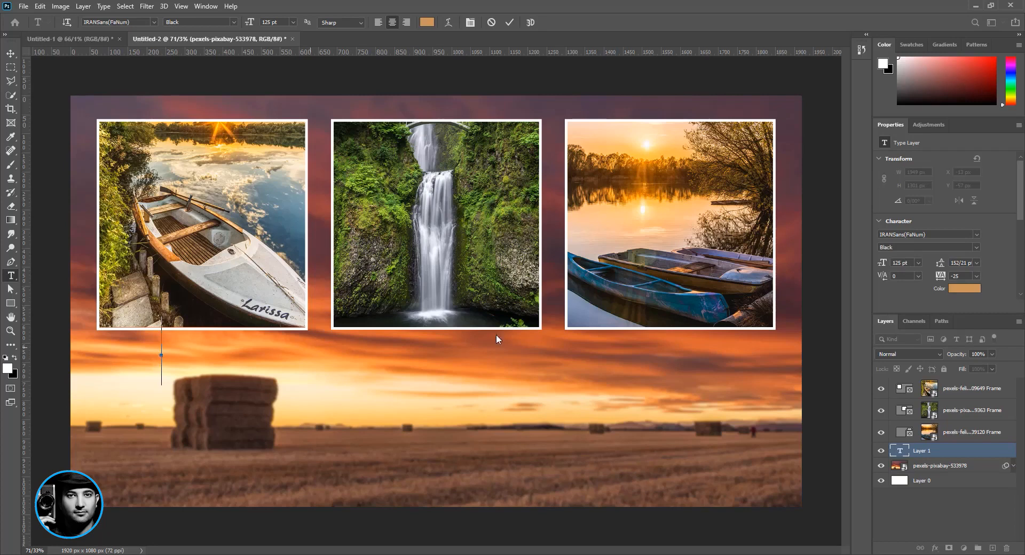
{"action": "left_click", "coordinate": [912, 263]}
{"action": "type", "text": "100"}
{"action": "key", "text": "Return"}
{"action": "type", "text": "Boat"}
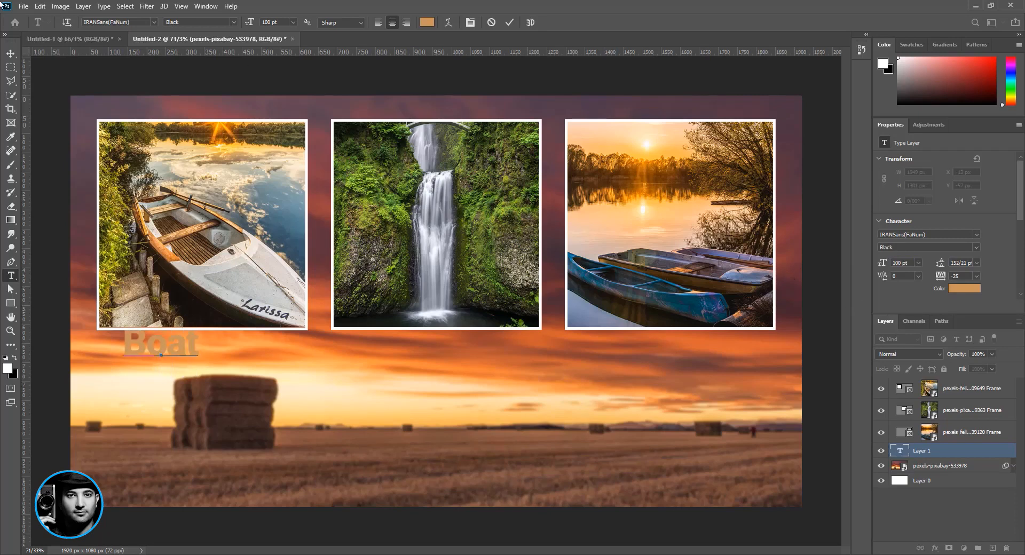
{"action": "left_click", "coordinate": [11, 53]}
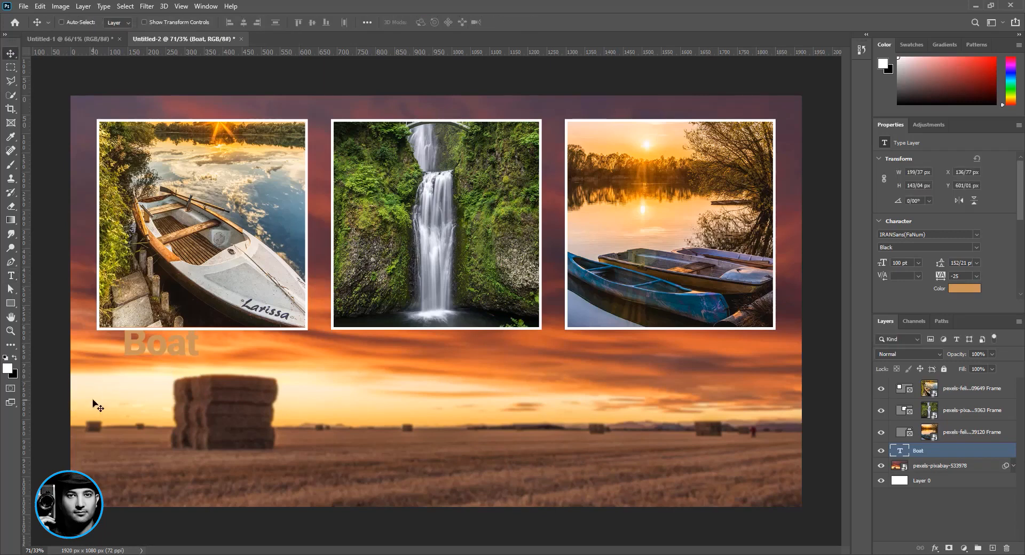
Change the Boat caption's color to white and centre it beneath the rowboat photo
{"action": "left_click", "coordinate": [965, 288]}
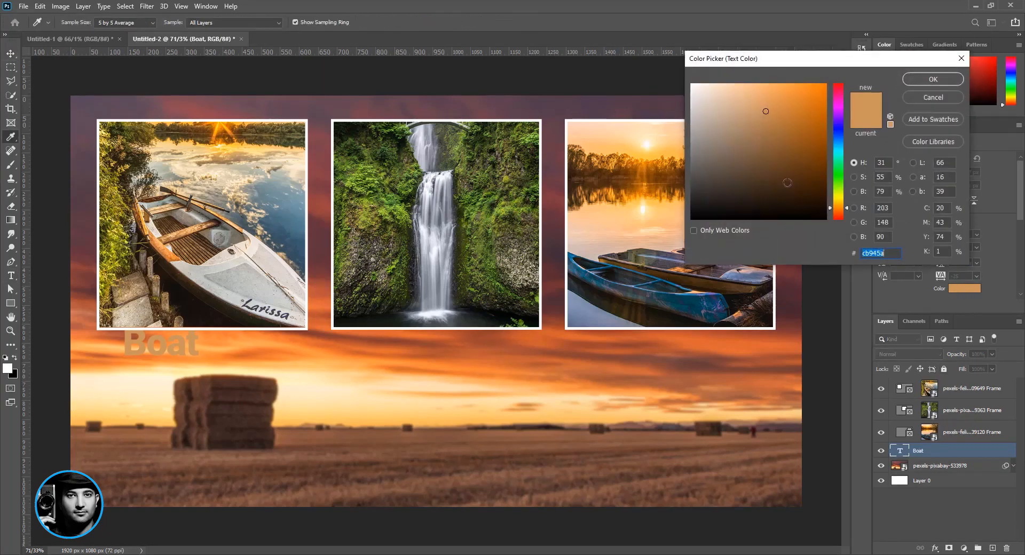
{"action": "left_click_drag", "start_coordinate": [787, 183], "coordinate": [654, 65]}
{"action": "left_click", "coordinate": [914, 80]}
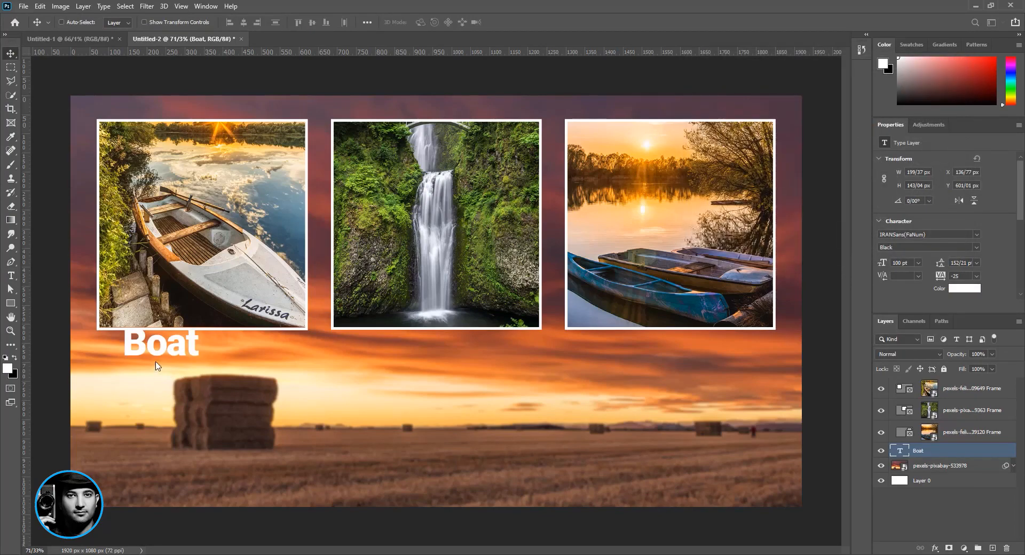
{"action": "mouse_move", "coordinate": [193, 363]}
{"action": "left_mouse_down"}
{"action": "mouse_move", "coordinate": [216, 369]}
{"action": "mouse_move", "coordinate": [204, 356]}
{"action": "left_mouse_up"}
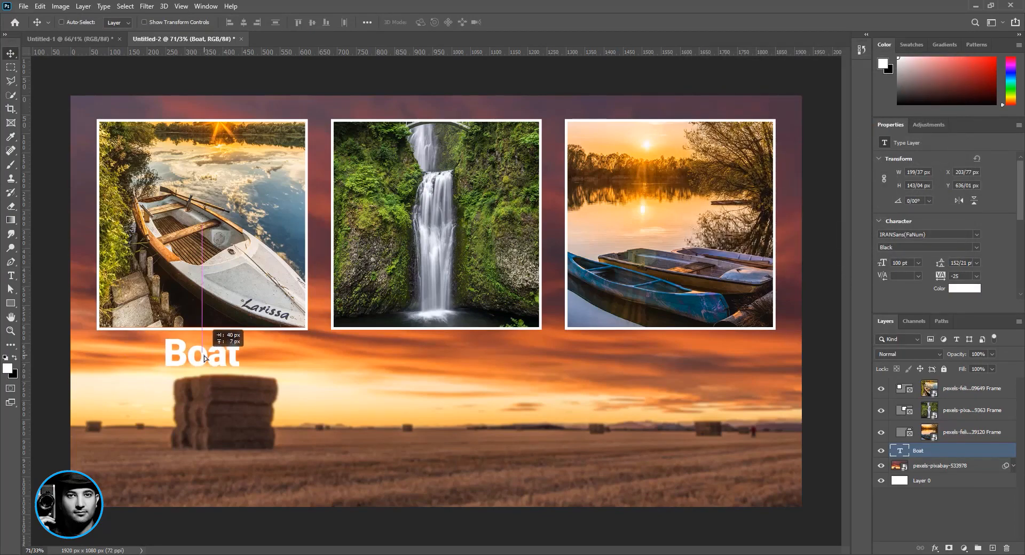
{"action": "left_click_drag", "start_coordinate": [204, 357], "coordinate": [204, 357]}
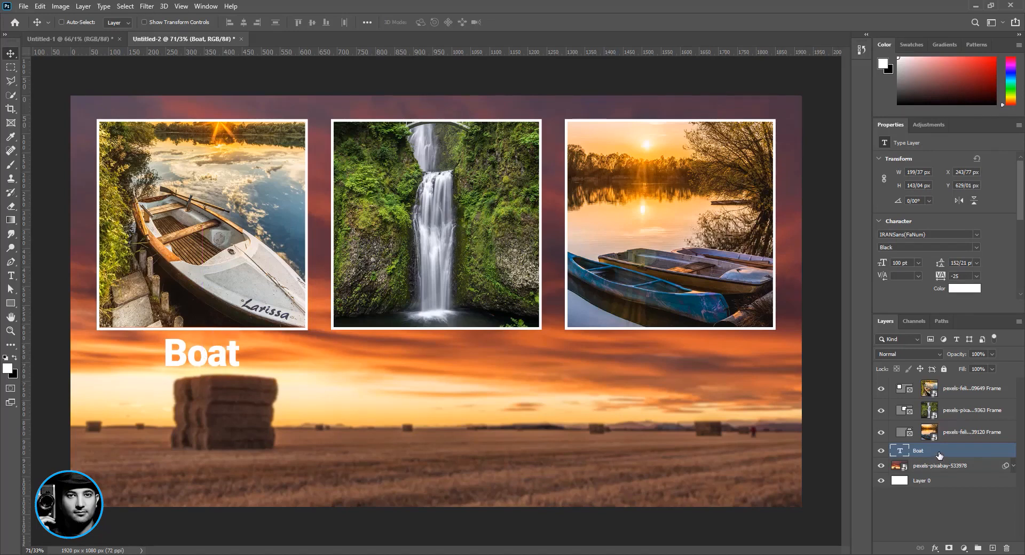
Duplicate the Boat caption, centre the copy beneath the waterfall photo, and change its text to "Waterfall"
{"action": "left_click_drag", "start_coordinate": [935, 453], "coordinate": [991, 548]}
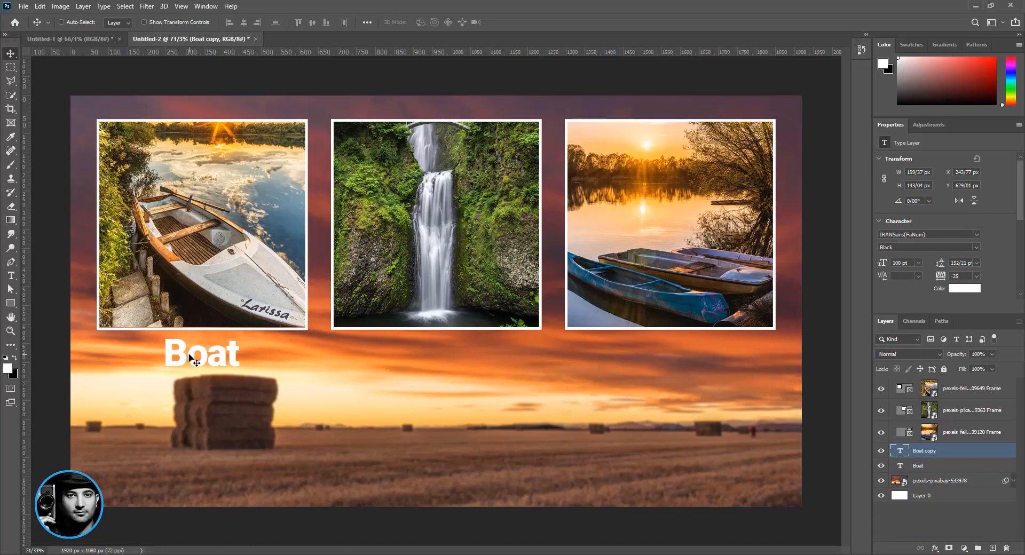
{"action": "left_click_drag", "start_coordinate": [190, 356], "coordinate": [426, 363]}
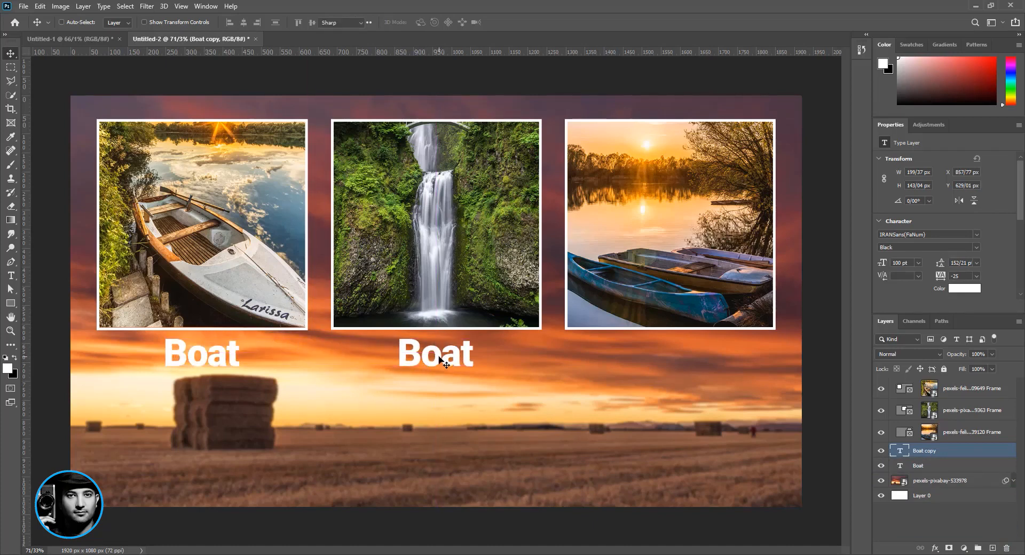
{"action": "double_click", "coordinate": [439, 357]}
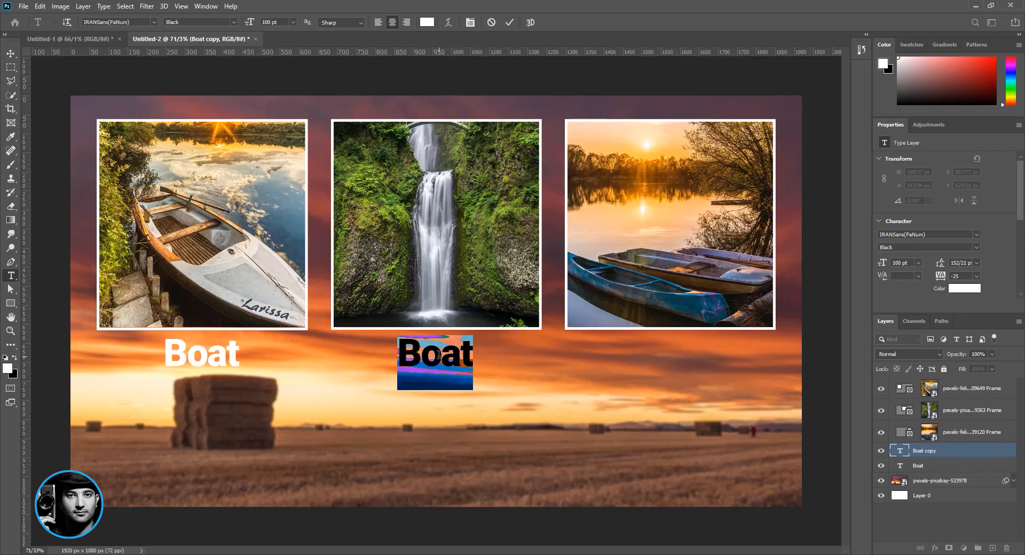
{"action": "type", "text": "Wa"}
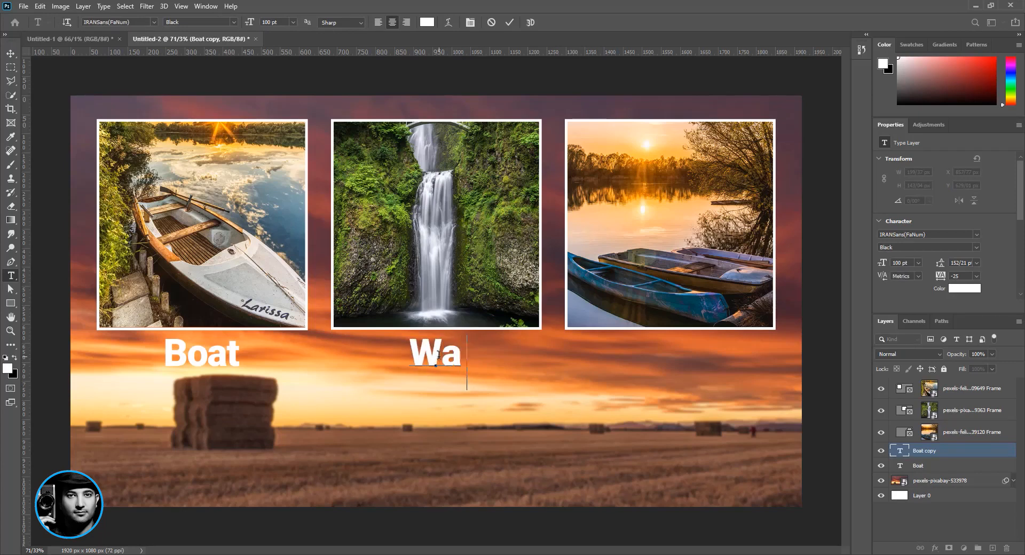
{"action": "type", "text": "terfall"}
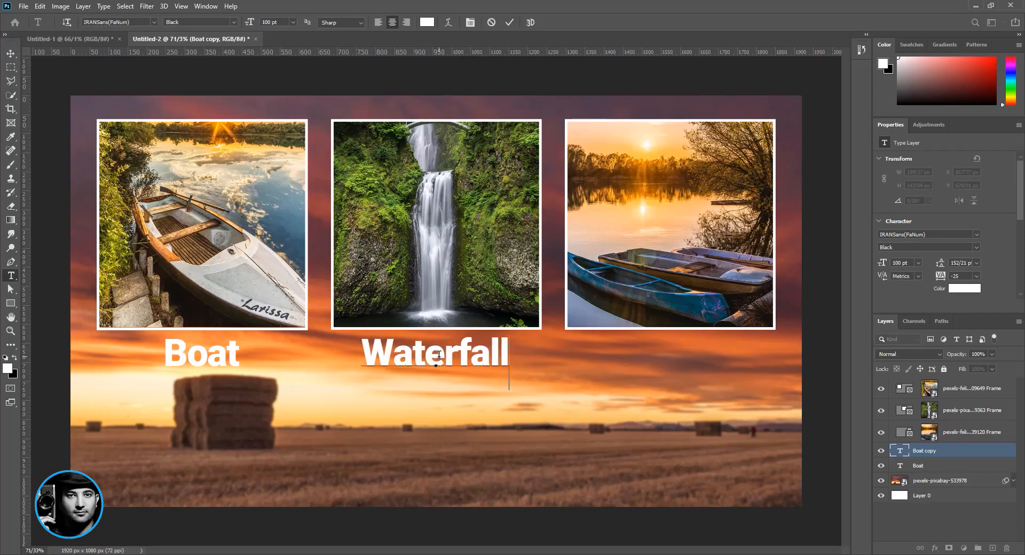
{"action": "left_click", "coordinate": [10, 54]}
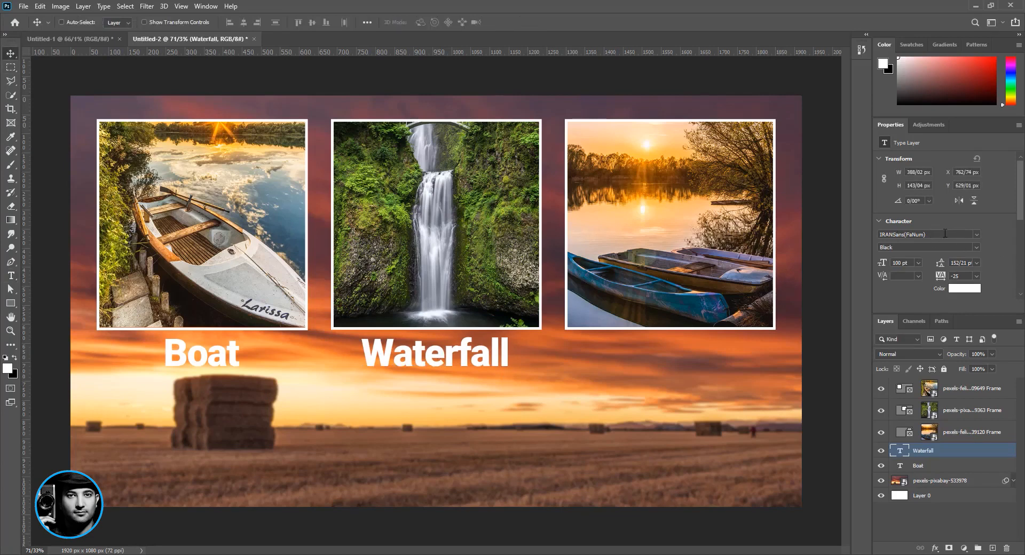
Set the Waterfall caption's font to Helvetica Neue LT Std, 77 Bold Condensed
{"action": "left_click", "coordinate": [975, 234]}
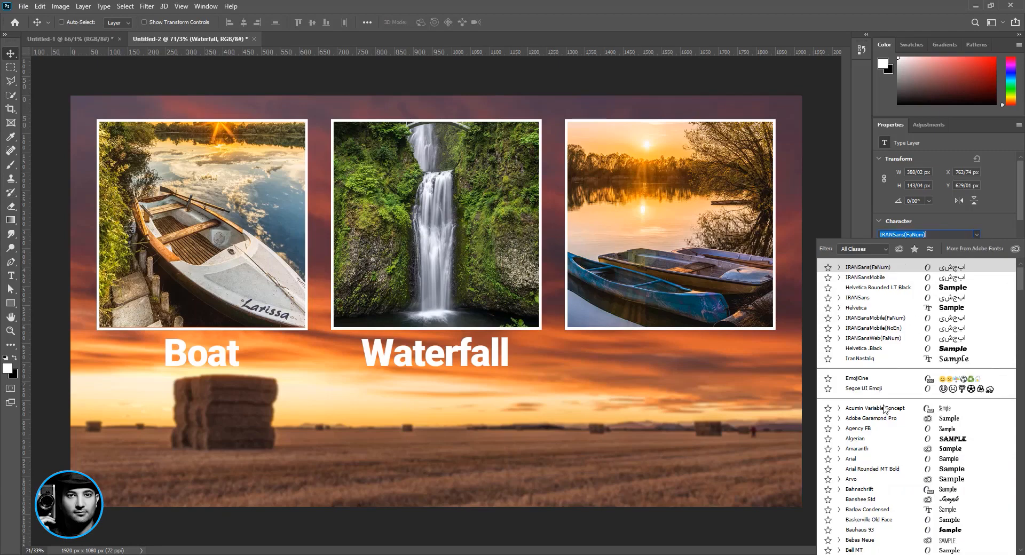
{"action": "left_click_drag", "start_coordinate": [1016, 285], "coordinate": [1021, 353]}
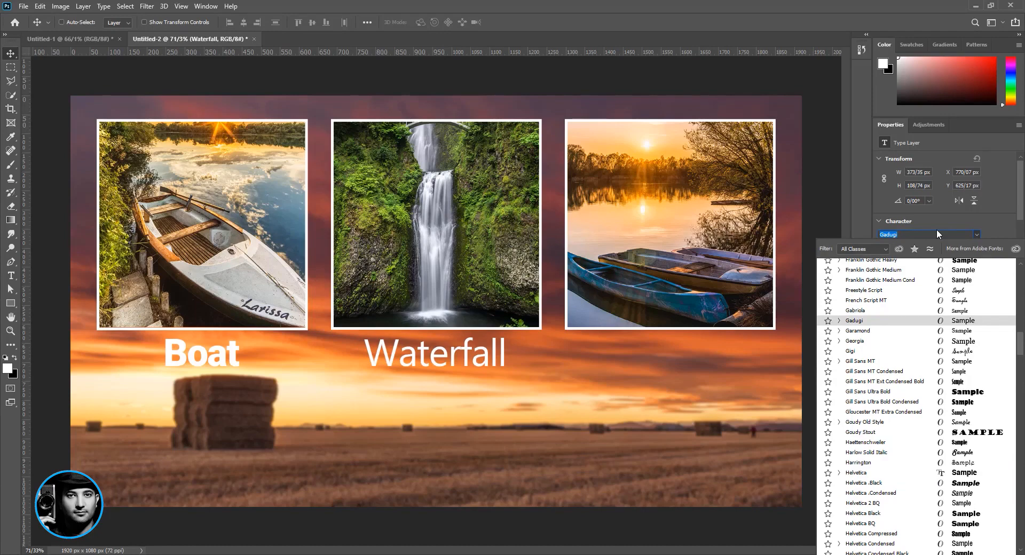
{"action": "type", "text": "he"}
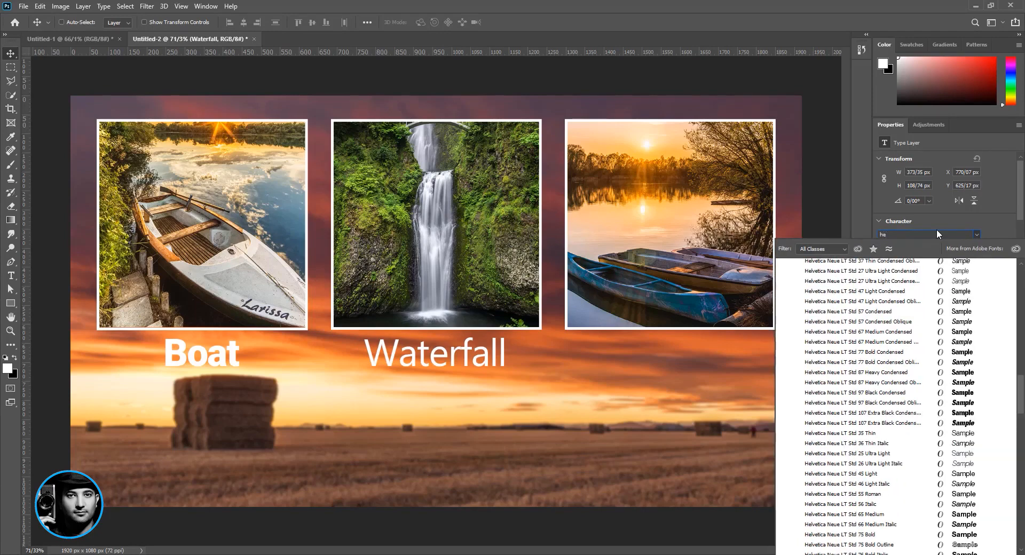
{"action": "left_click", "coordinate": [848, 354]}
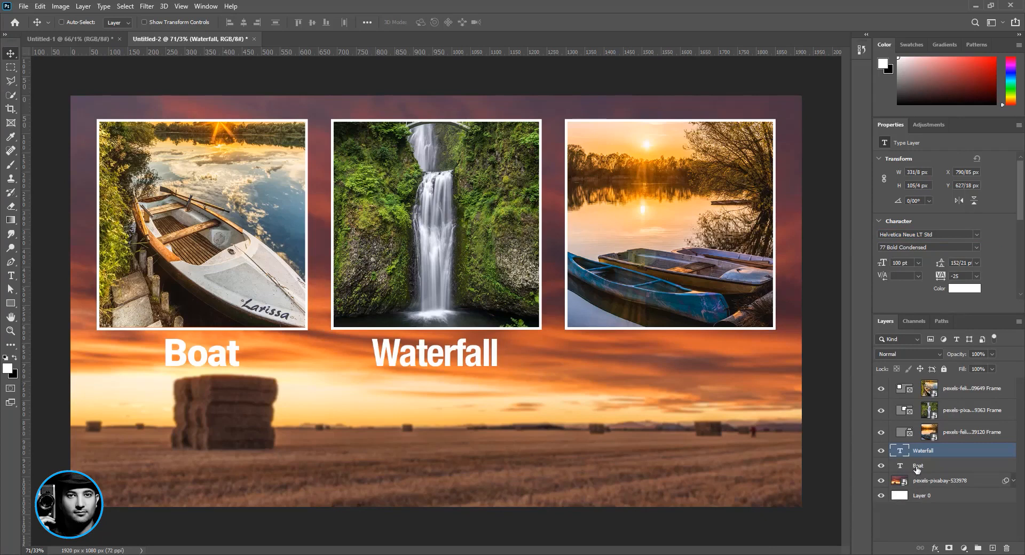
Replace the old Boat caption with a duplicate of the Waterfall caption placed beneath the rowboat photo and reading "Boat"
{"action": "left_click", "coordinate": [933, 466]}
{"action": "left_click_drag", "start_coordinate": [937, 467], "coordinate": [1005, 539]}
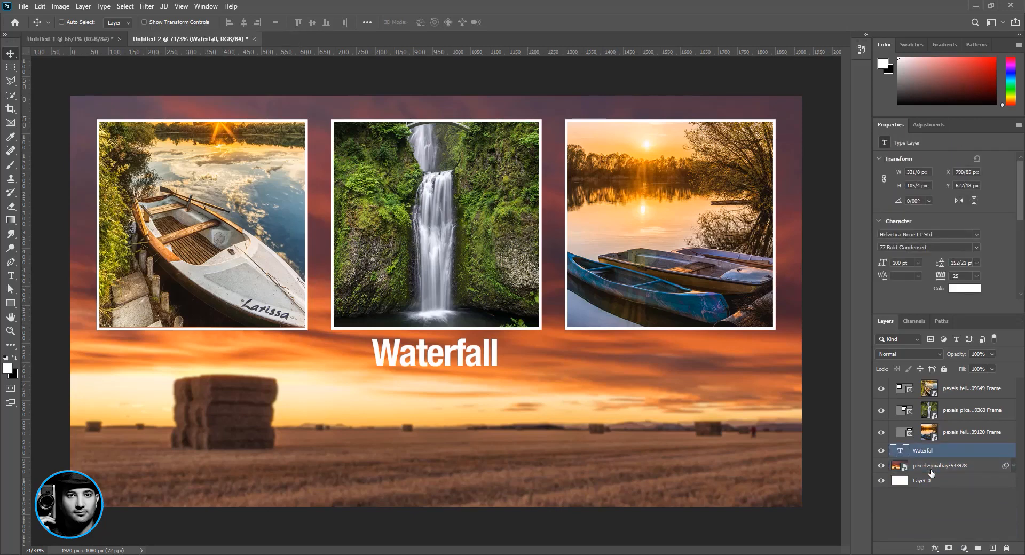
{"action": "key", "text": "ctrl+j"}
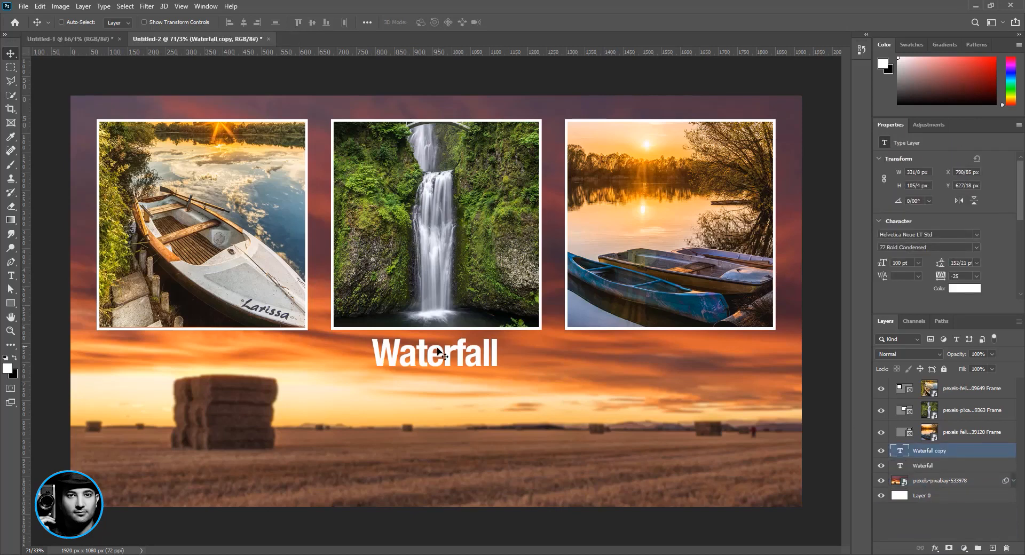
{"action": "left_click_drag", "start_coordinate": [409, 357], "coordinate": [203, 356]}
{"action": "double_click", "coordinate": [204, 356]}
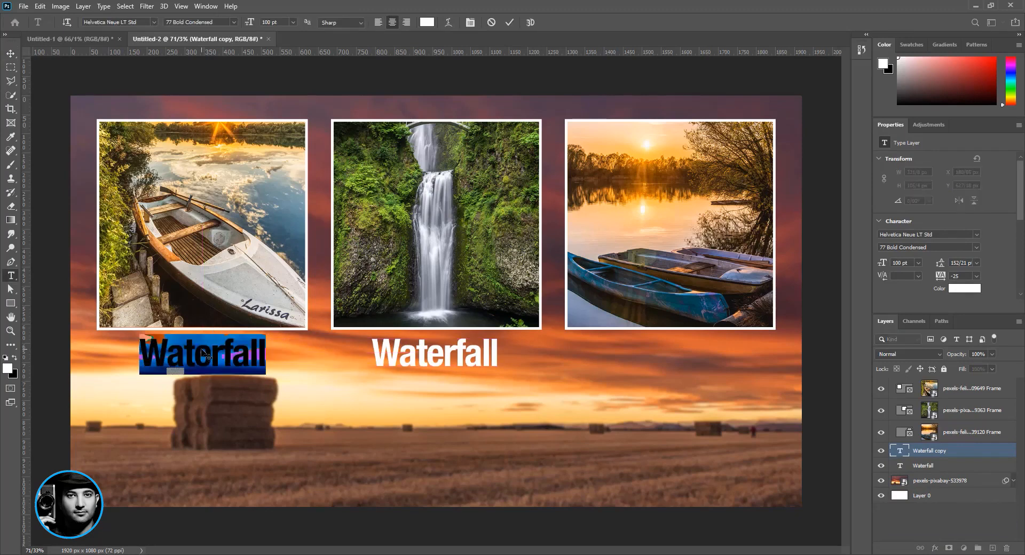
{"action": "type", "text": "B"}
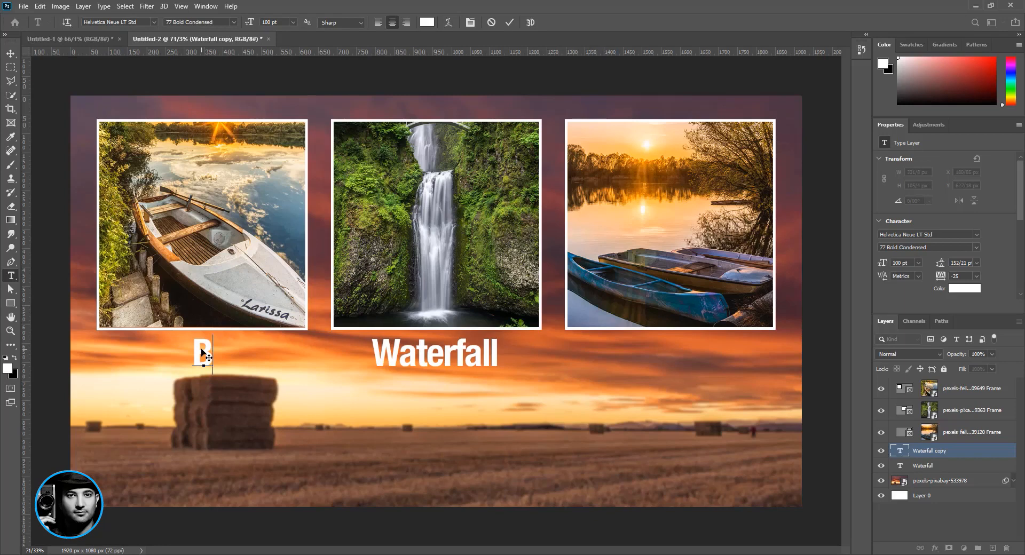
{"action": "type", "text": "oat"}
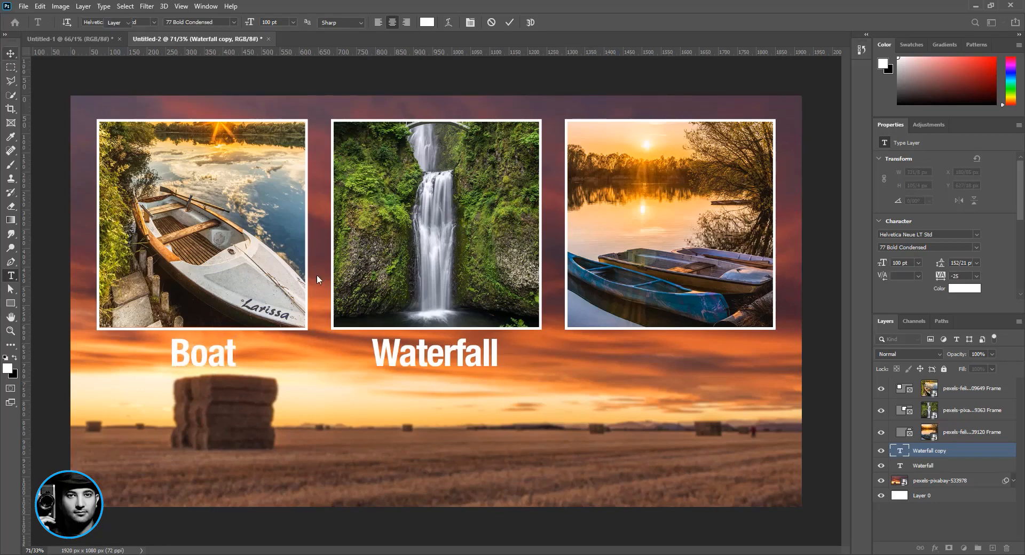
Duplicate the Waterfall caption, centre the copy beneath the lake sunset photo, and change its text to "Sunrise"
{"action": "left_click", "coordinate": [415, 366]}
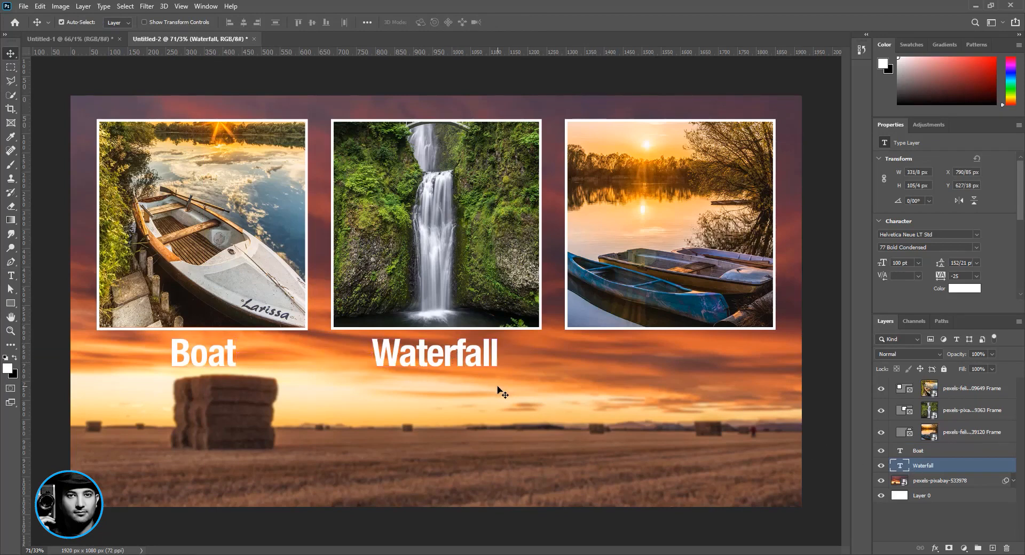
{"action": "key", "text": "ctrl+j"}
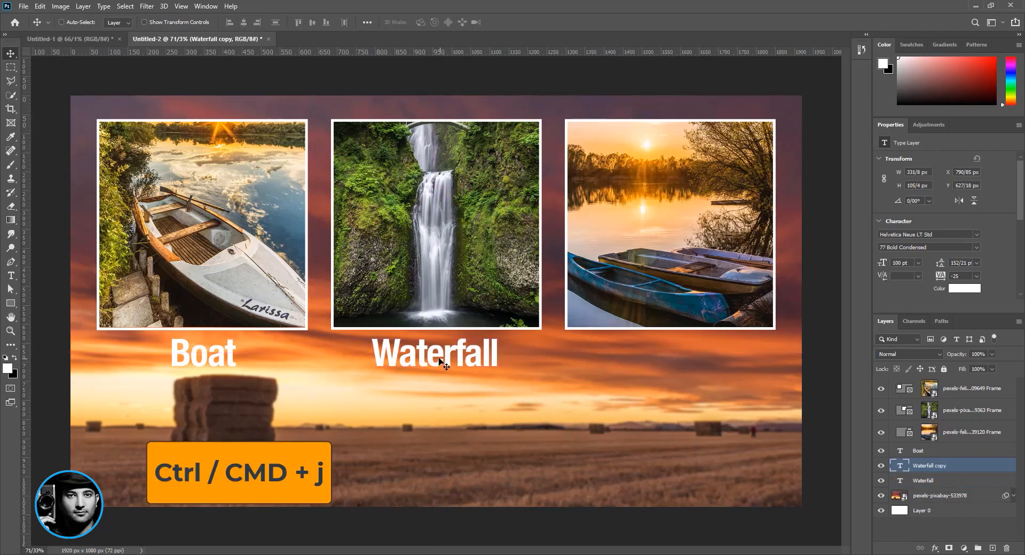
{"action": "left_click_drag", "start_coordinate": [439, 361], "coordinate": [672, 354]}
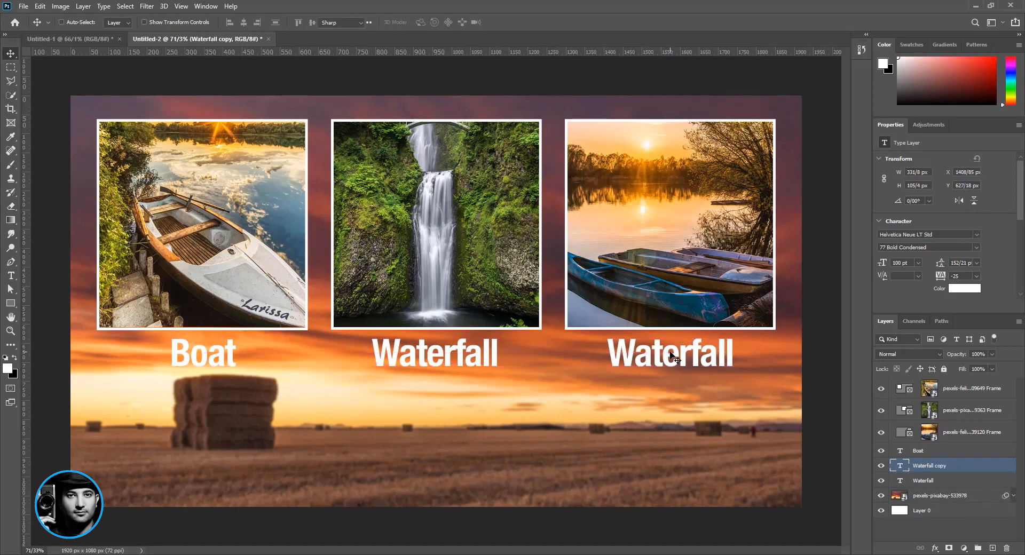
{"action": "double_click", "coordinate": [672, 356]}
{"action": "type", "text": "Su"}
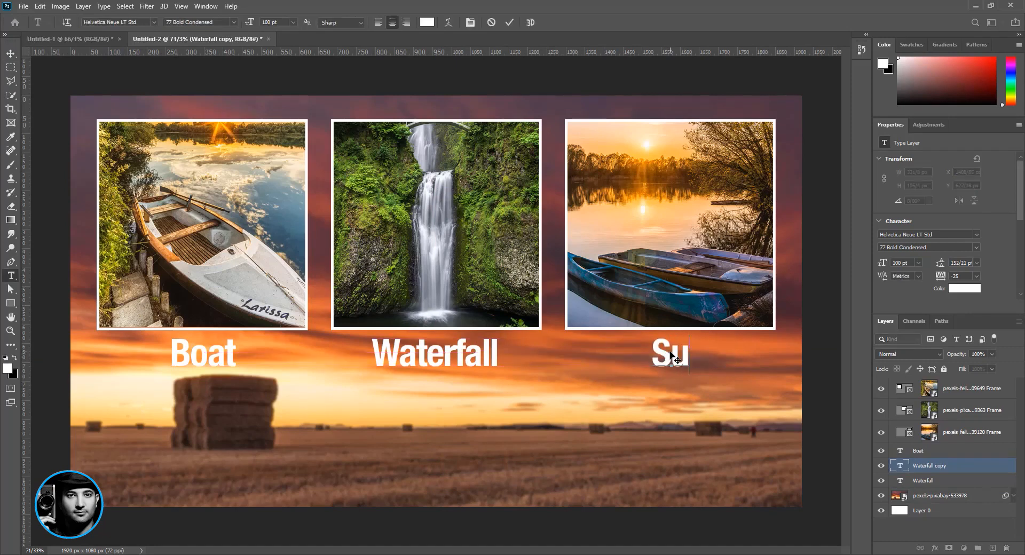
{"action": "type", "text": "nrise"}
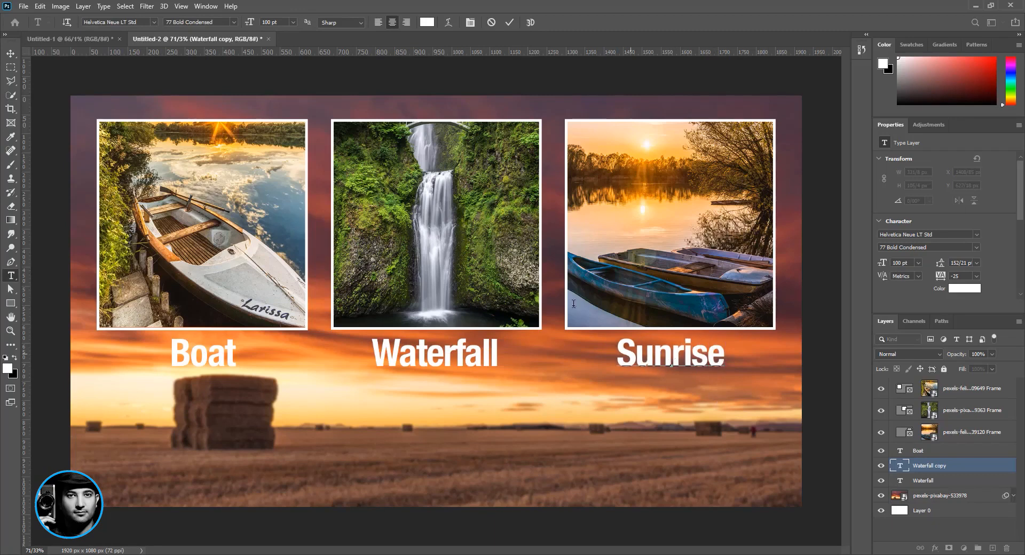
{"action": "left_click", "coordinate": [10, 54]}
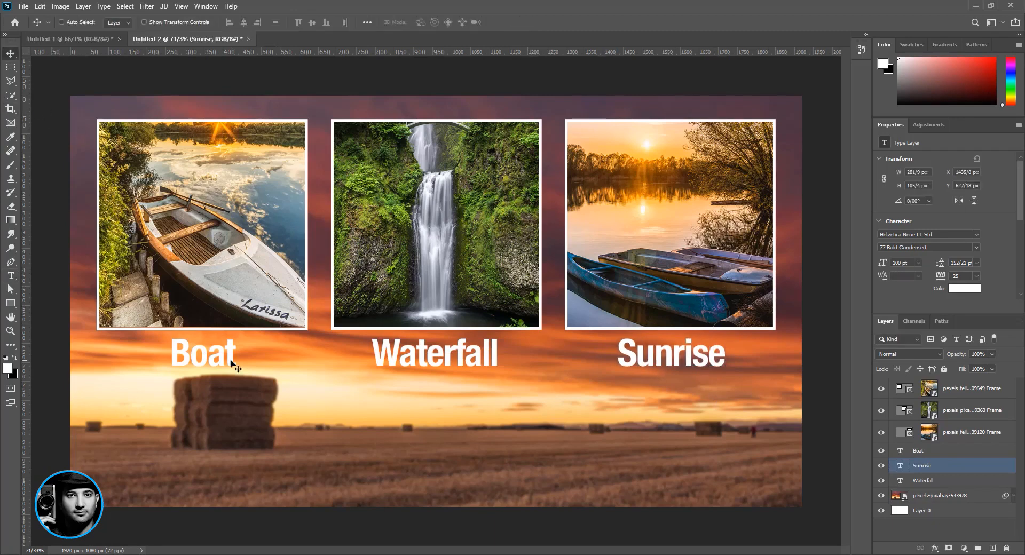
Select the Boat caption layer
{"action": "left_click", "coordinate": [918, 452]}
{"action": "left_click", "coordinate": [189, 360], "text": "ctrl"}
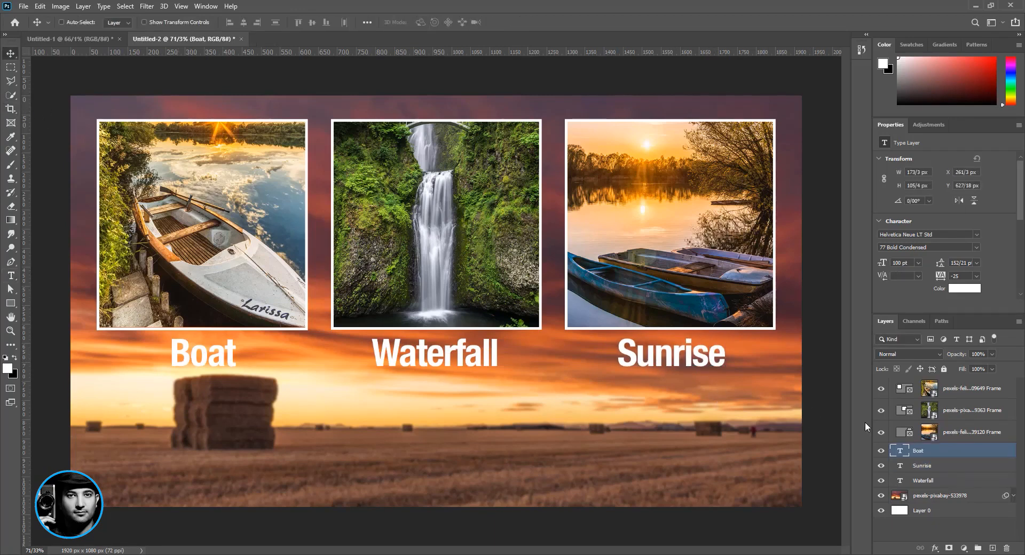
{"action": "left_click", "coordinate": [961, 289]}
{"action": "left_click_drag", "start_coordinate": [924, 69], "coordinate": [664, 283]}
{"action": "left_click", "coordinate": [665, 322]}
{"action": "left_click", "coordinate": [205, 7]}
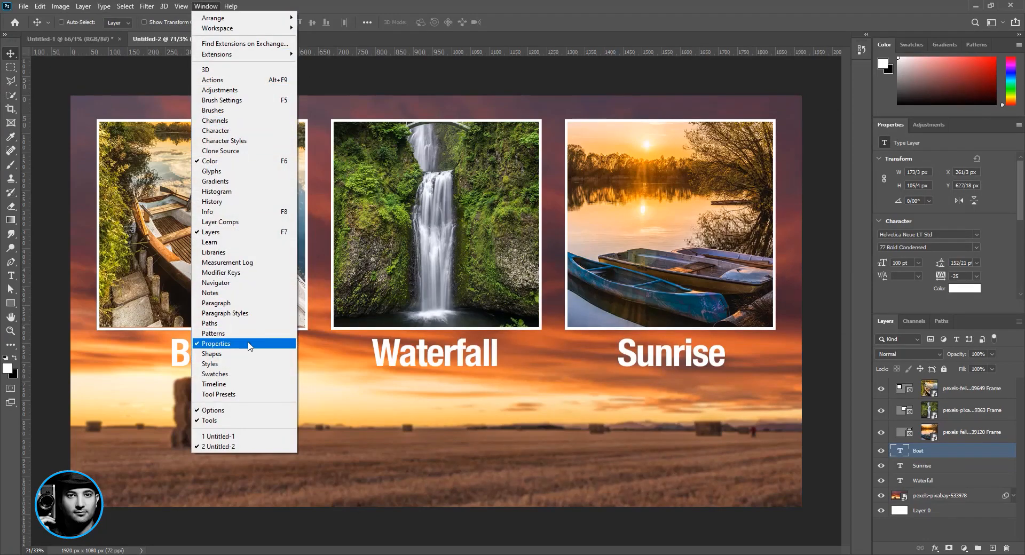
{"action": "left_click", "coordinate": [522, 3]}
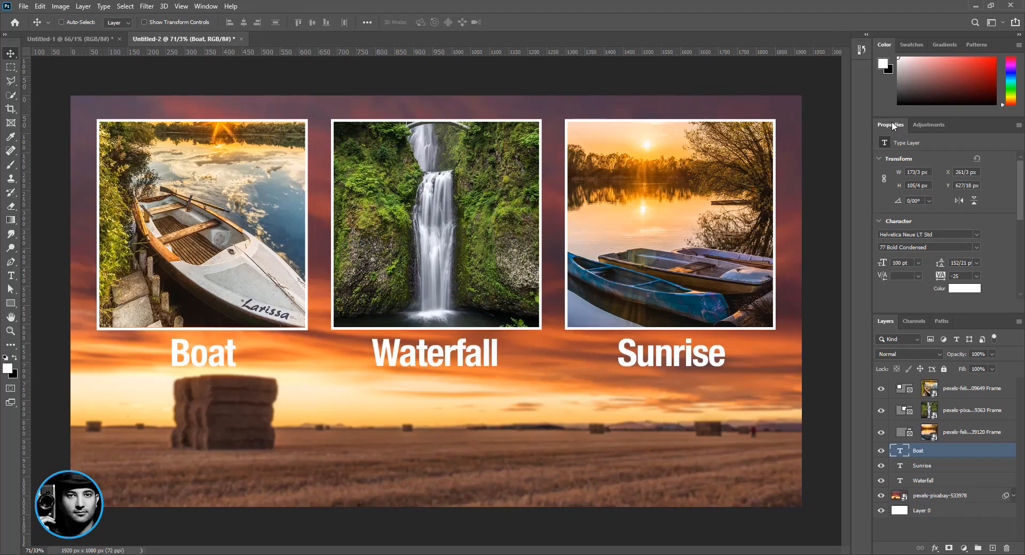
Separate Properties from Adjustments into its own resized panel group, and recombine the two panels into one group
{"action": "left_click_drag", "start_coordinate": [891, 124], "coordinate": [938, 313]}
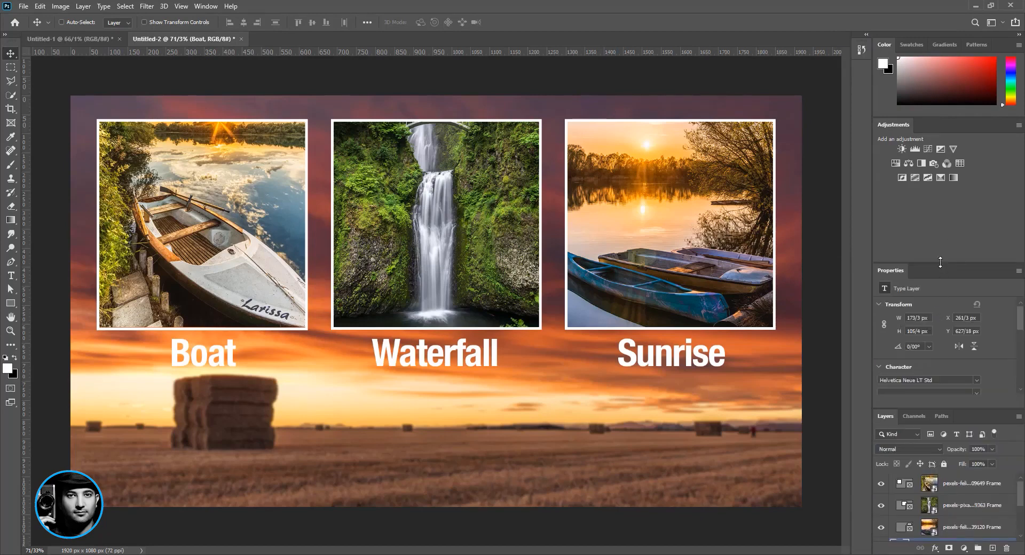
{"action": "left_click_drag", "start_coordinate": [940, 262], "coordinate": [928, 190]}
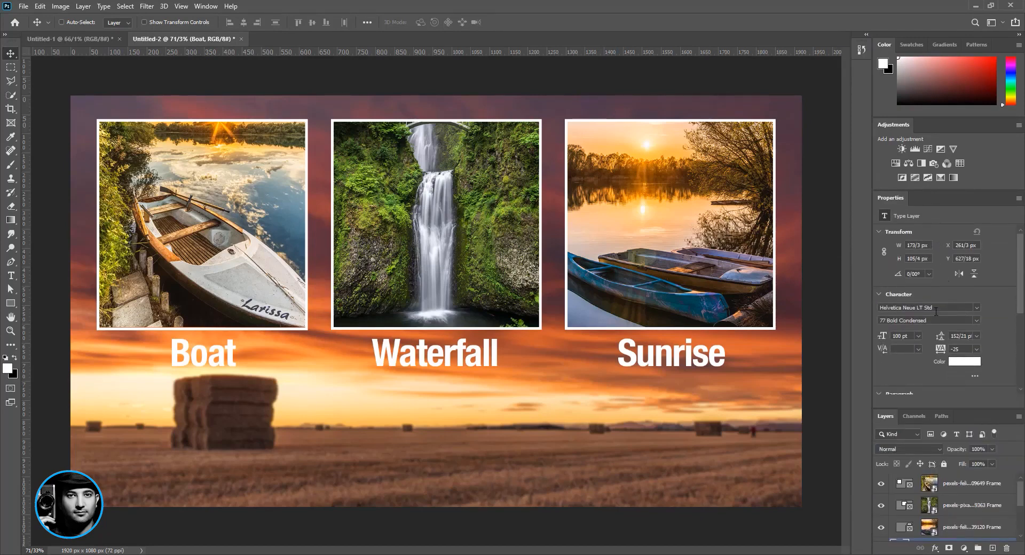
{"action": "left_click_drag", "start_coordinate": [934, 405], "coordinate": [934, 378]}
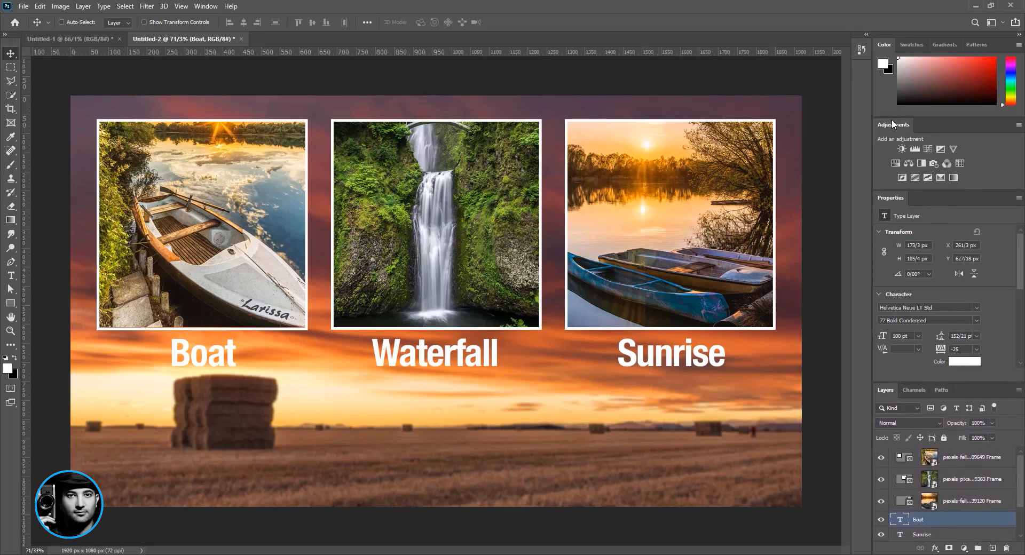
{"action": "left_click_drag", "start_coordinate": [894, 125], "coordinate": [916, 196]}
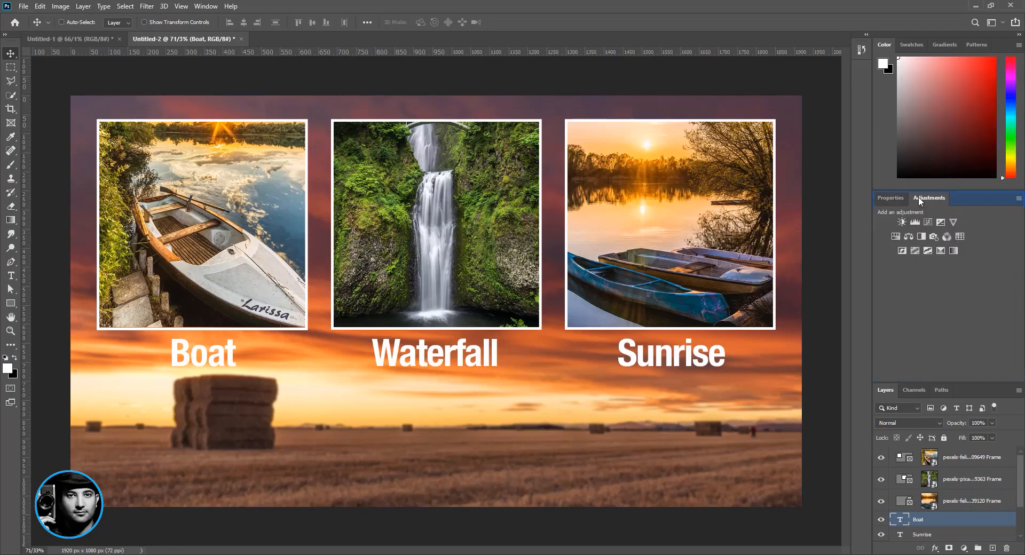
Show the Boat caption's properties and resize the panel groups so the full Character settings fit above the layer list
{"action": "left_click", "coordinate": [911, 388]}
{"action": "left_click", "coordinate": [897, 389]}
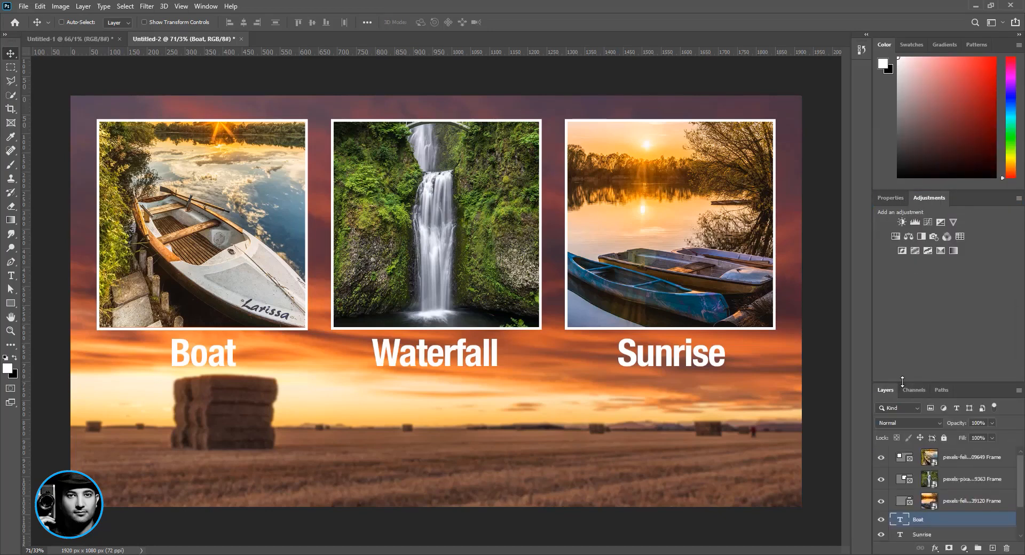
{"action": "left_click_drag", "start_coordinate": [902, 380], "coordinate": [898, 262]}
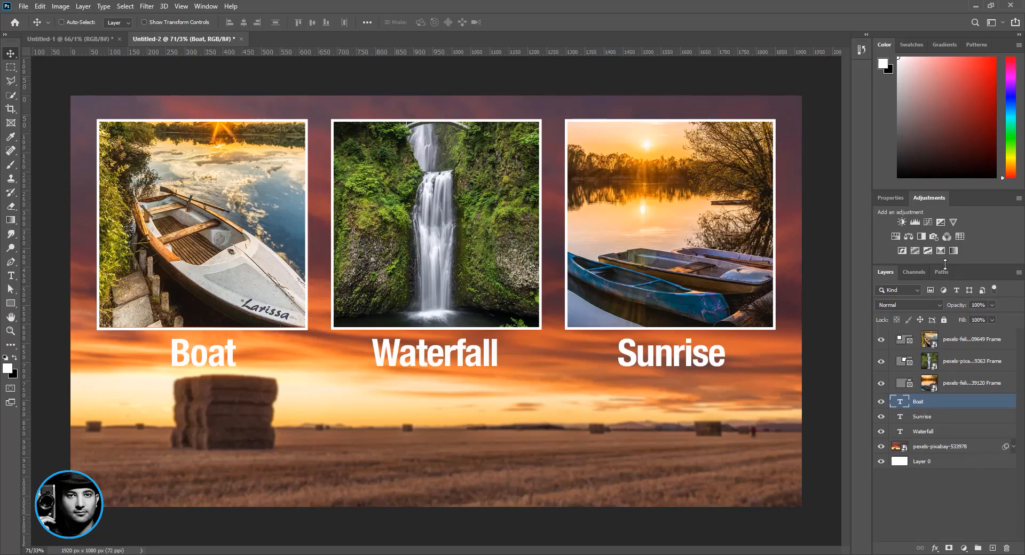
{"action": "left_click", "coordinate": [892, 199]}
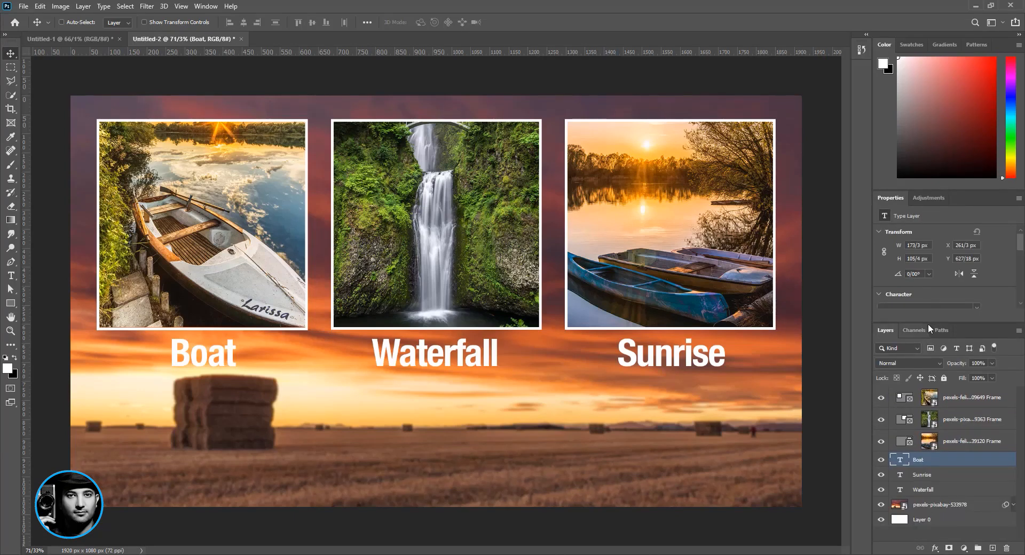
{"action": "left_click_drag", "start_coordinate": [930, 325], "coordinate": [932, 378]}
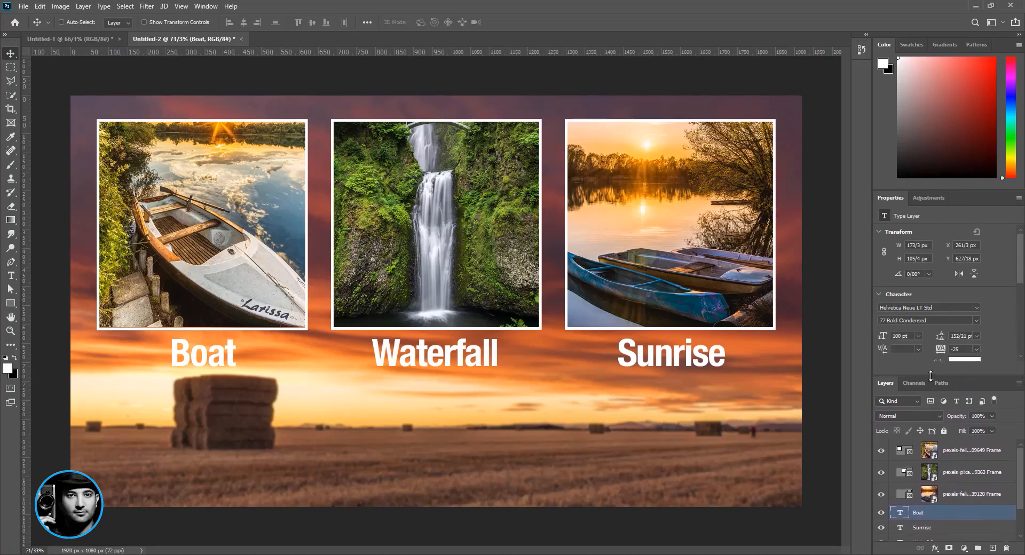
{"action": "left_click_drag", "start_coordinate": [930, 190], "coordinate": [930, 109]}
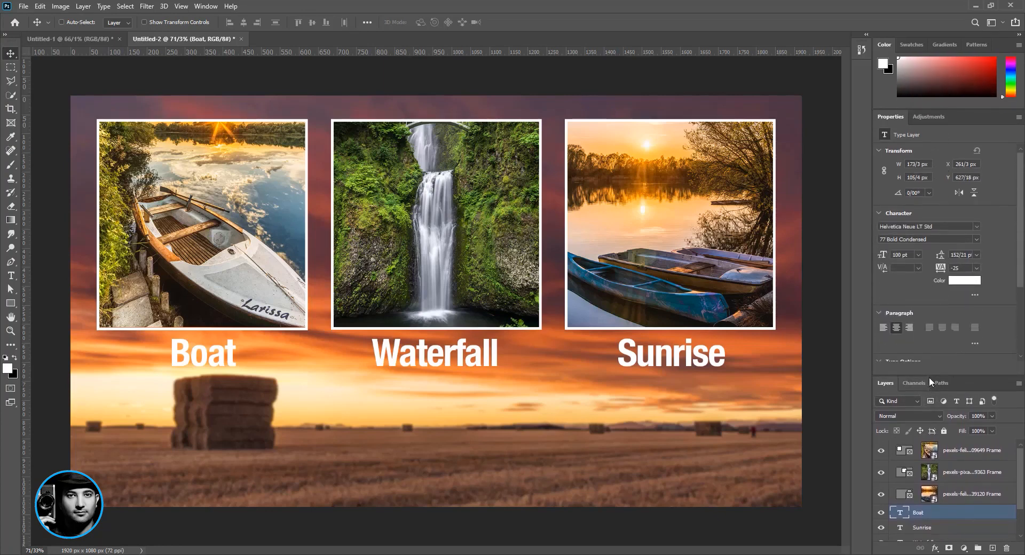
{"action": "left_click_drag", "start_coordinate": [930, 378], "coordinate": [929, 344]}
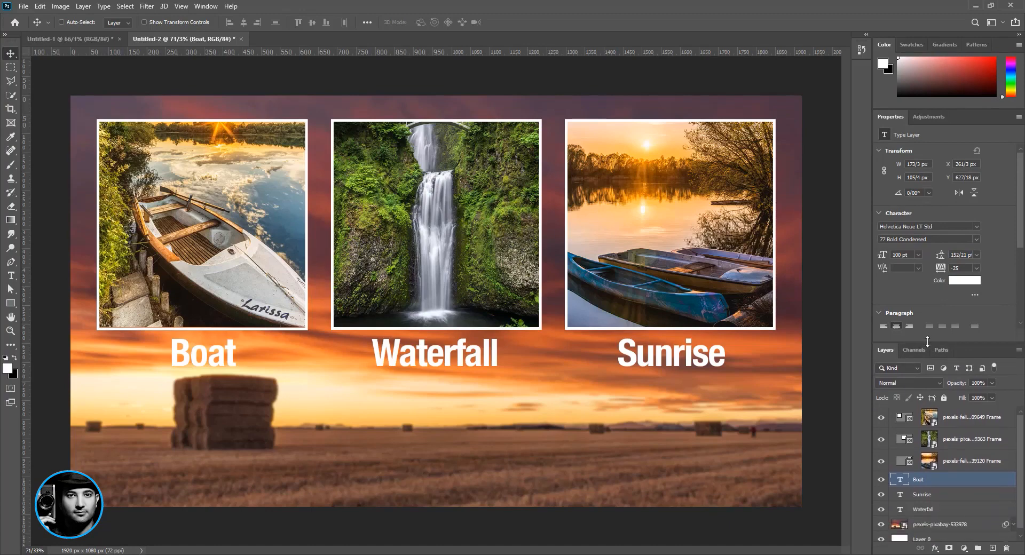
Recolor the Boat caption with the orange #ef9e51 sampled from the rowboat photo
{"action": "left_click", "coordinate": [960, 283]}
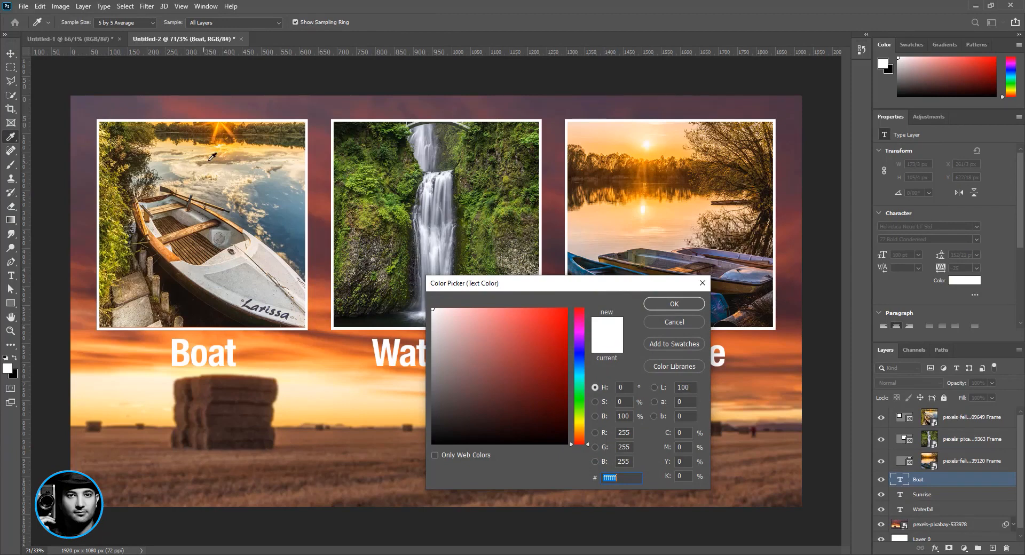
{"action": "left_click", "coordinate": [168, 246]}
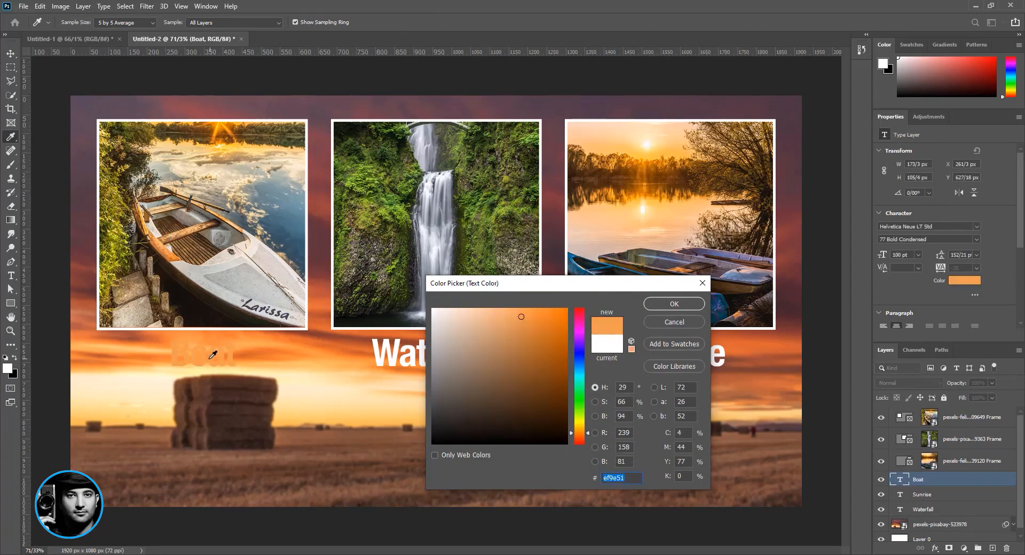
{"action": "left_click", "coordinate": [658, 304]}
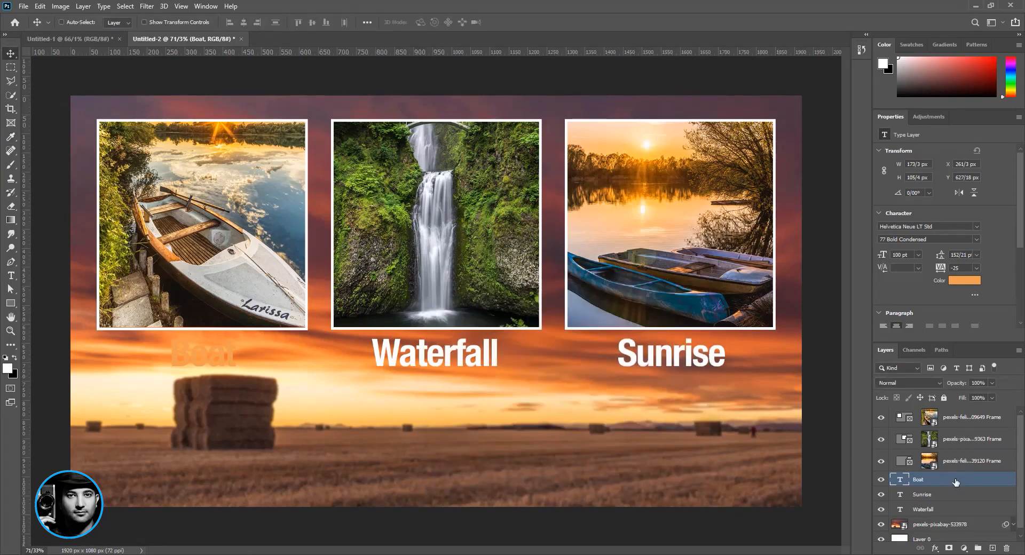
Add a white outside stroke of 3 px at 100% opacity to the Boat caption
{"action": "double_click", "coordinate": [929, 482]}
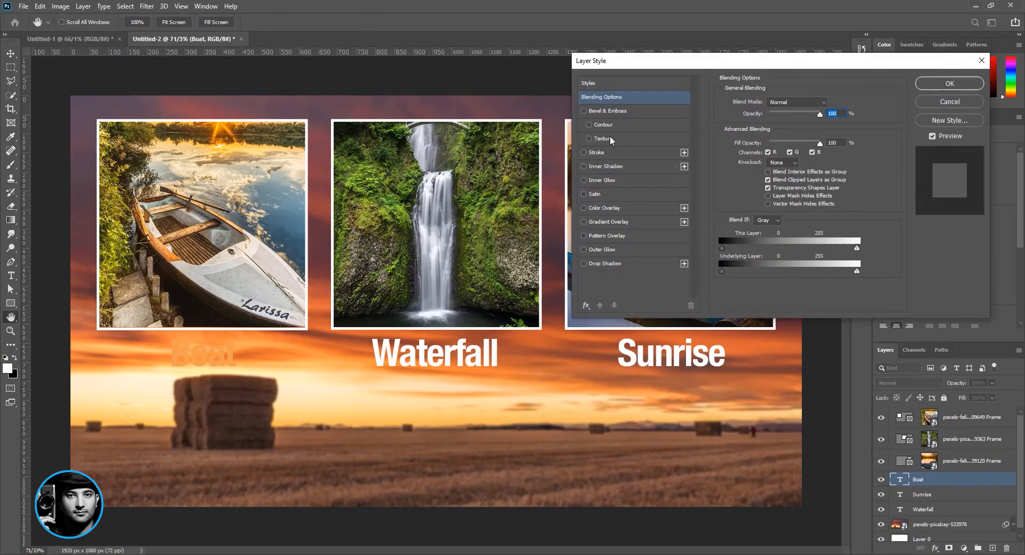
{"action": "left_click", "coordinate": [583, 152]}
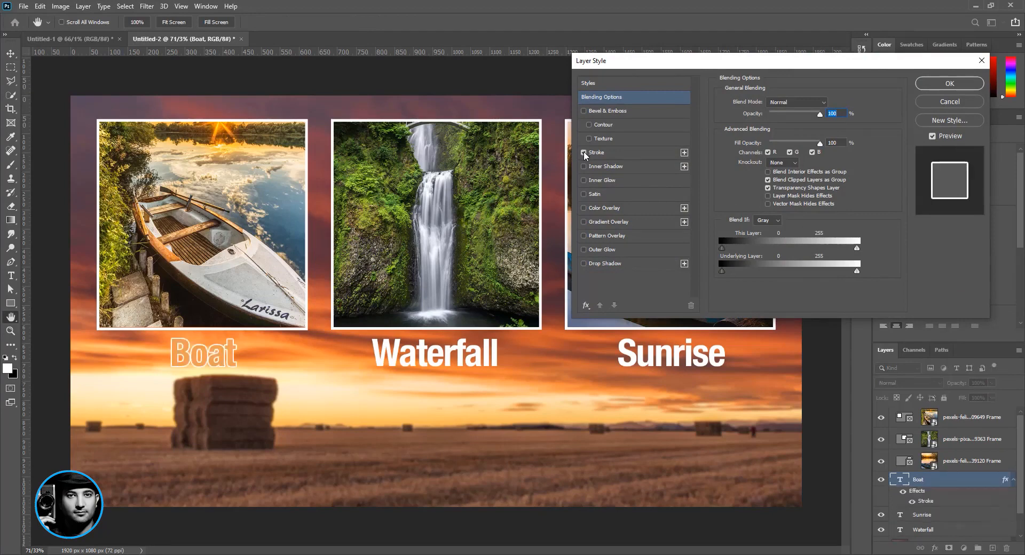
{"action": "left_click", "coordinate": [614, 153]}
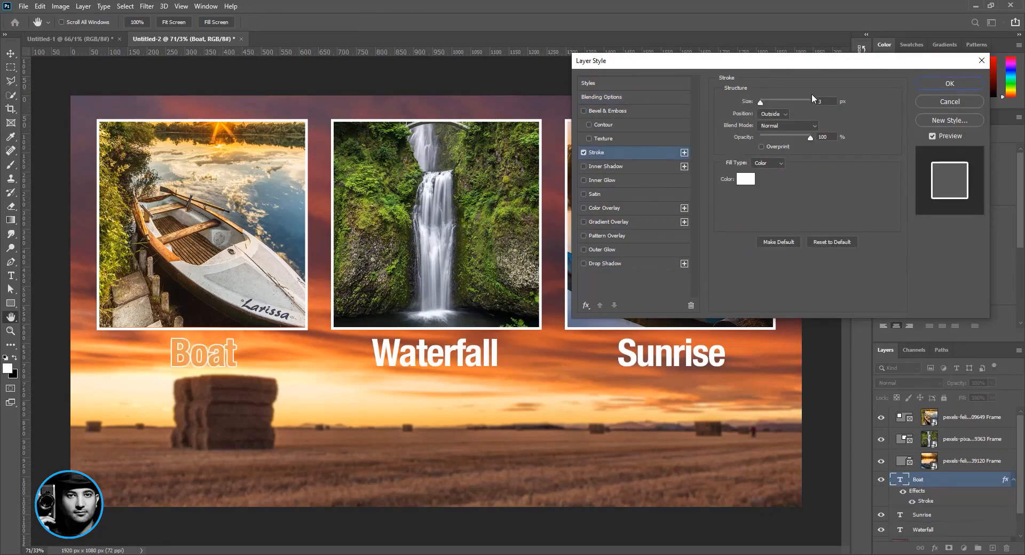
{"action": "mouse_move", "coordinate": [762, 103]}
{"action": "left_mouse_down"}
{"action": "mouse_move", "coordinate": [772, 102]}
{"action": "mouse_move", "coordinate": [761, 101]}
{"action": "left_mouse_up"}
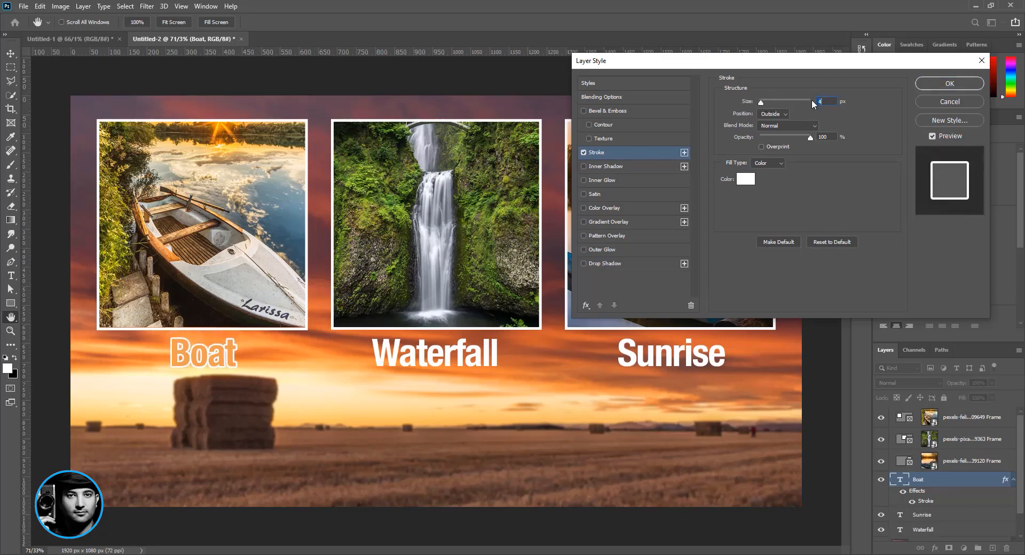
{"action": "type", "text": "3"}
{"action": "left_click", "coordinate": [944, 85]}
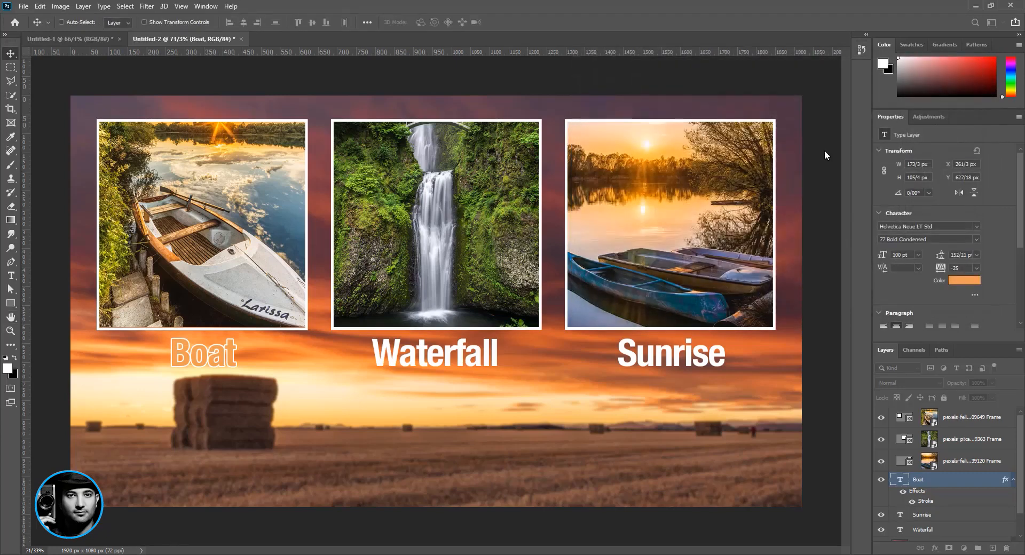
Recolor the Waterfall caption with the green #7da32f sampled from the foliage in the waterfall photo, and collapse the Boat layer's effects list
{"action": "left_click", "coordinate": [424, 362], "text": "ctrl"}
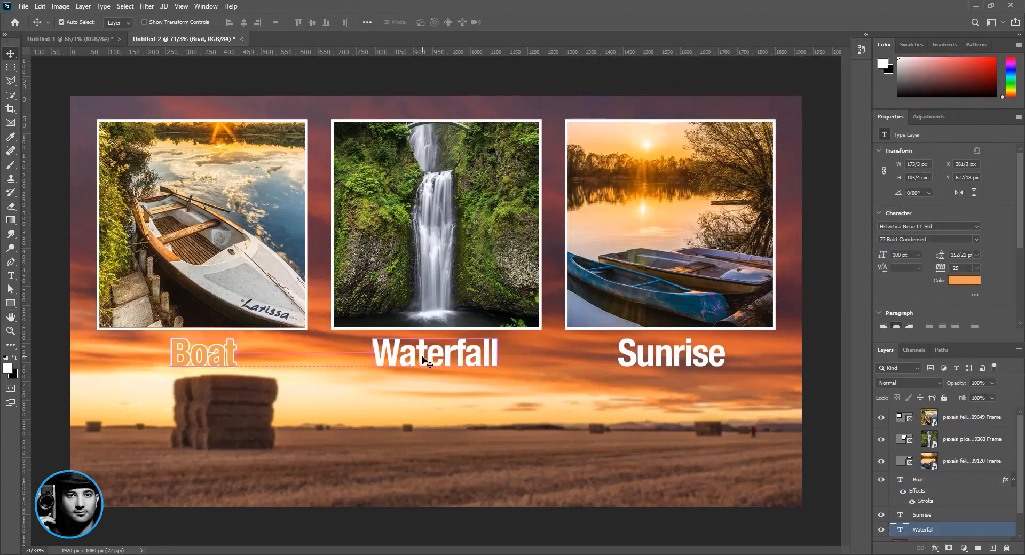
{"action": "left_click", "coordinate": [1013, 480]}
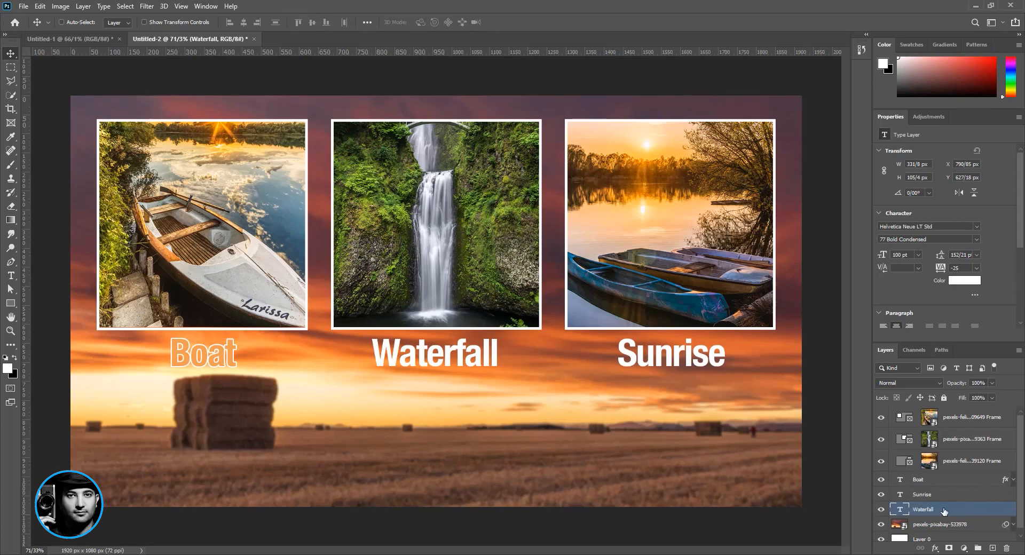
{"action": "left_click", "coordinate": [964, 280]}
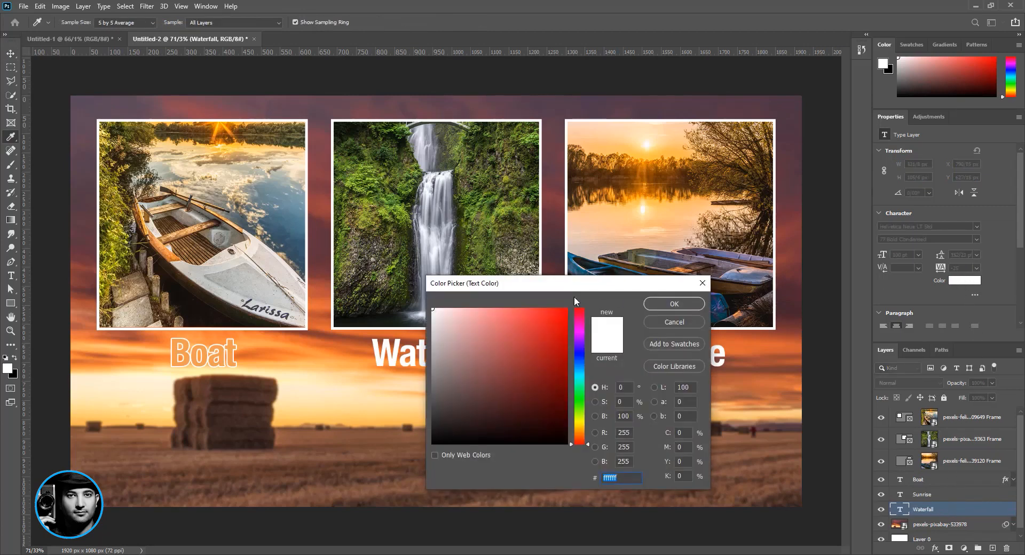
{"action": "left_click_drag", "start_coordinate": [555, 283], "coordinate": [705, 244]}
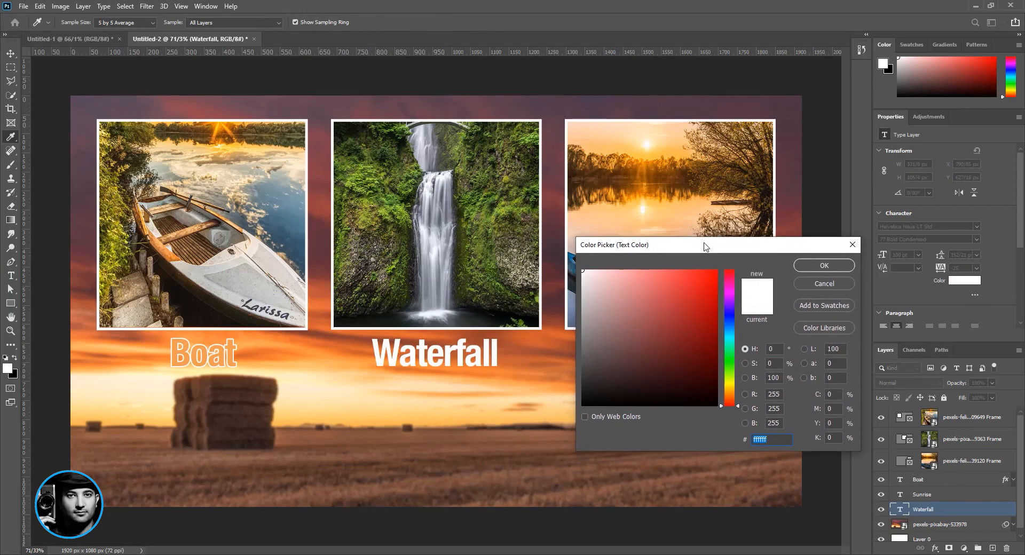
{"action": "left_click", "coordinate": [357, 182]}
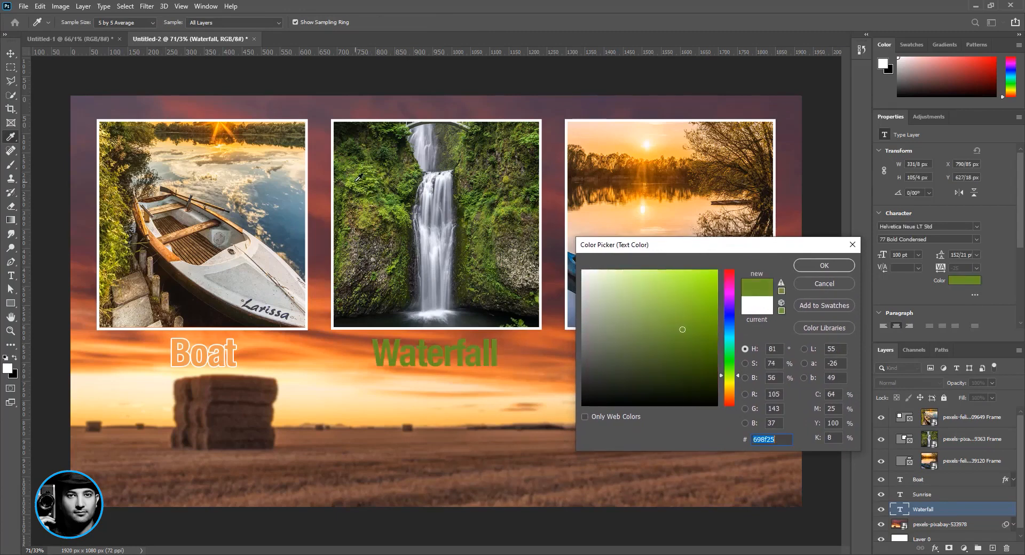
{"action": "left_click", "coordinate": [356, 178]}
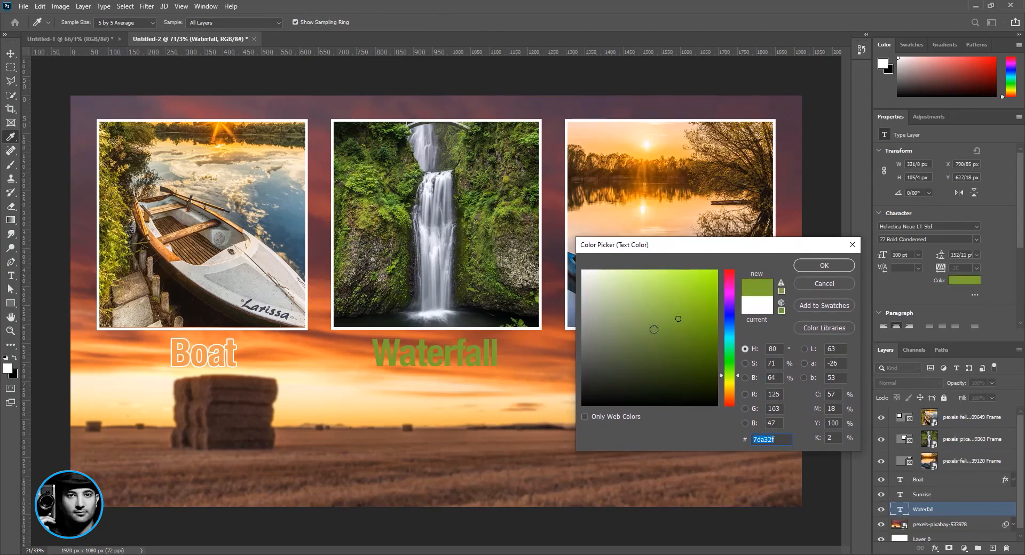
{"action": "left_click", "coordinate": [824, 265]}
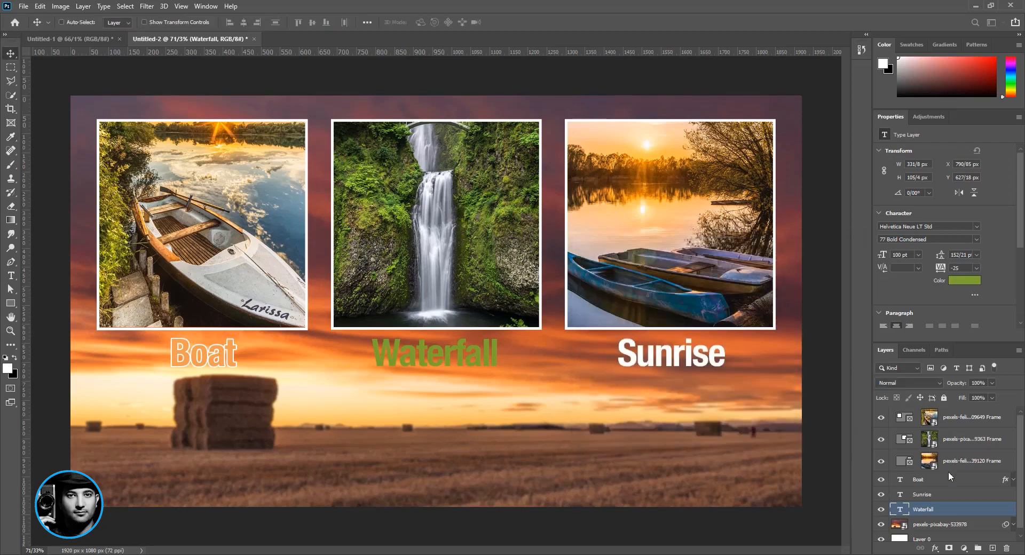
Add a white outside stroke of 3 px at 100% opacity to the Waterfall caption
{"action": "double_click", "coordinate": [987, 511]}
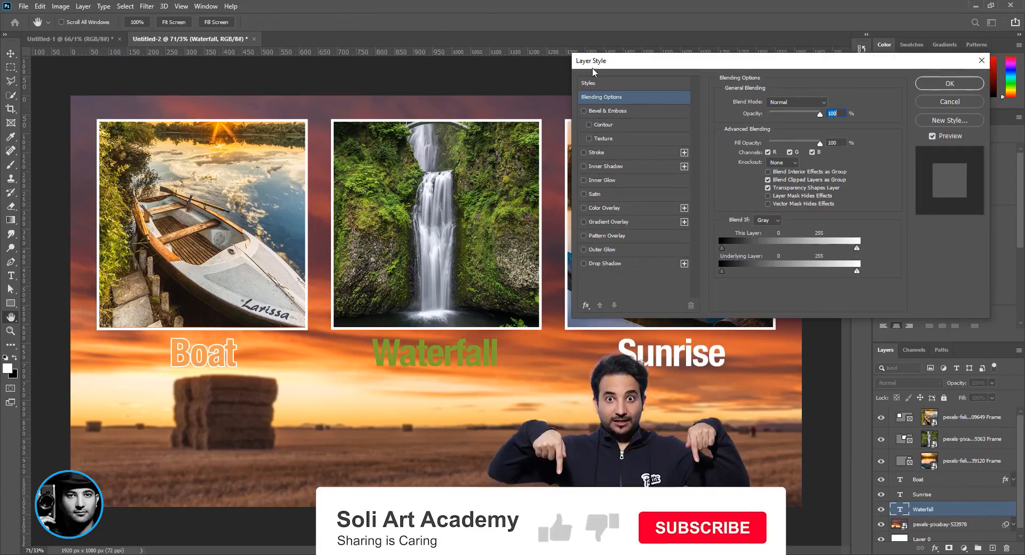
{"action": "left_click", "coordinate": [609, 151]}
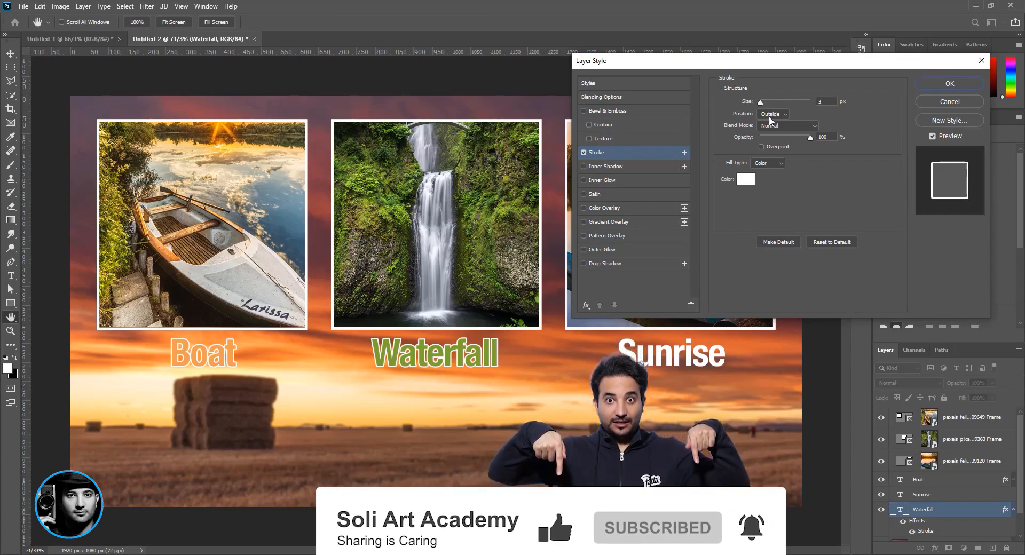
{"action": "left_click_drag", "start_coordinate": [825, 101], "coordinate": [815, 102]}
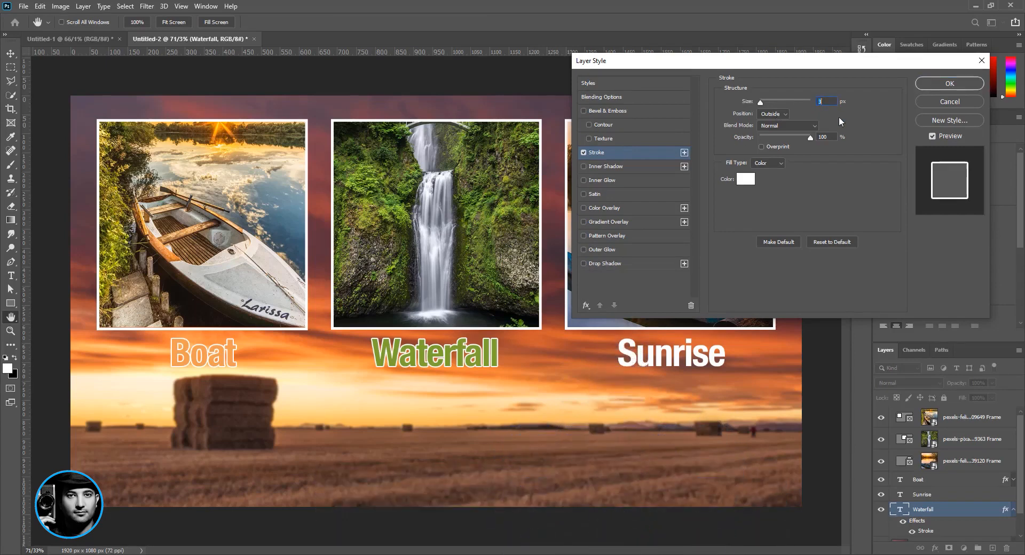
{"action": "left_click", "coordinate": [929, 84]}
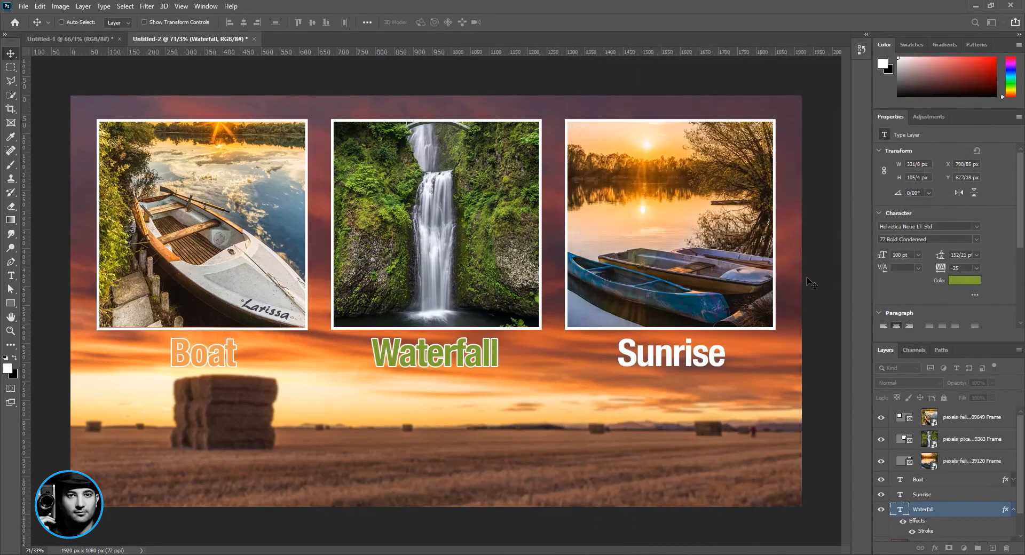
Recolor the Sunrise caption with the orange #dd7d06 sampled from the sky in the sunrise photo
{"action": "left_click", "coordinate": [930, 495]}
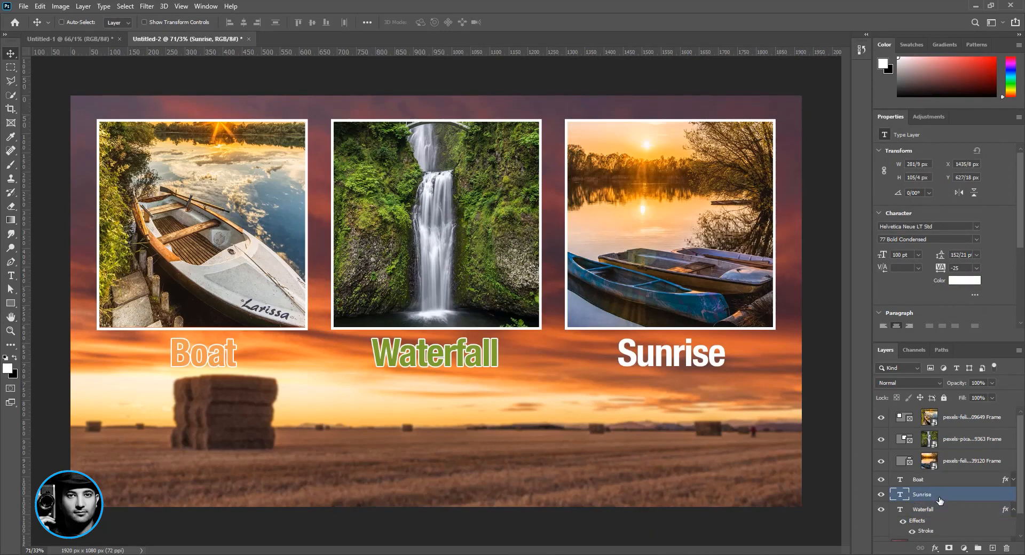
{"action": "left_click", "coordinate": [955, 283]}
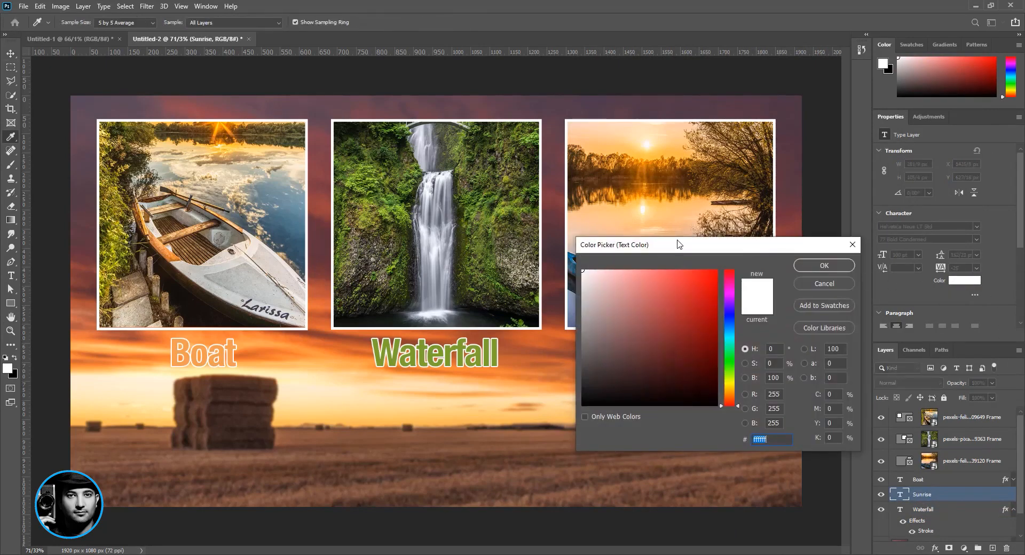
{"action": "left_click_drag", "start_coordinate": [678, 242], "coordinate": [343, 303]}
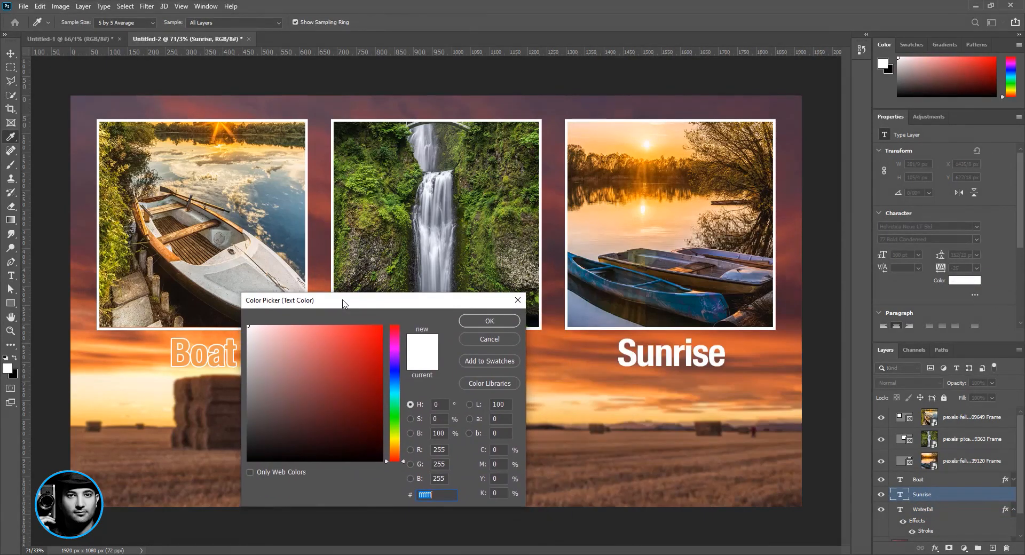
{"action": "left_click", "coordinate": [649, 162]}
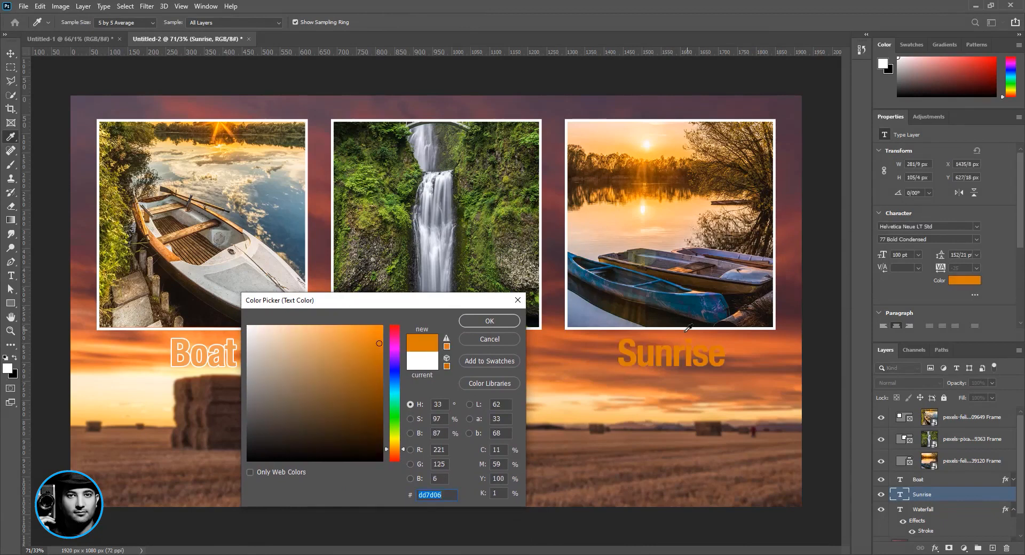
{"action": "left_click", "coordinate": [477, 322]}
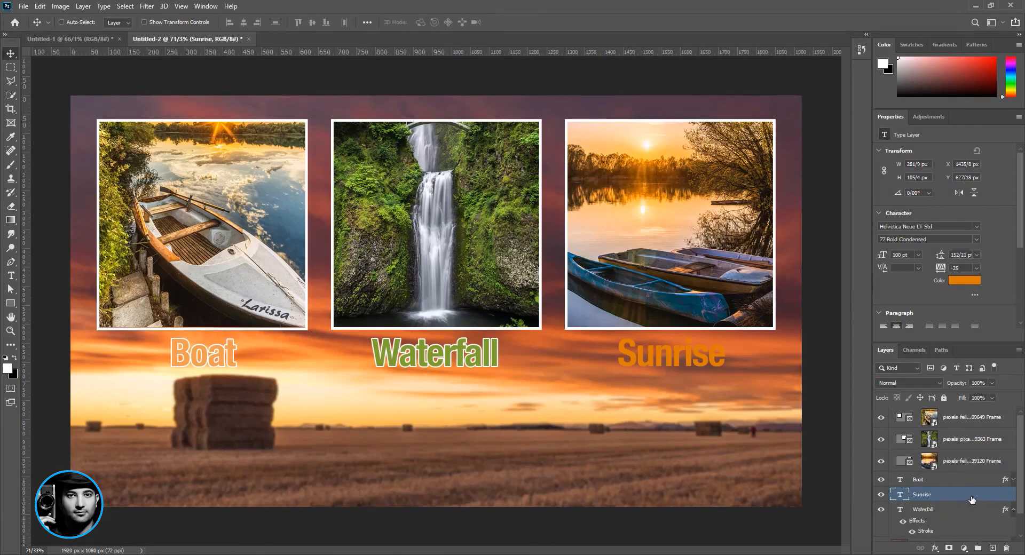
Add a white outside stroke of 3 px at 100% opacity to the Sunrise caption
{"action": "double_click", "coordinate": [971, 499]}
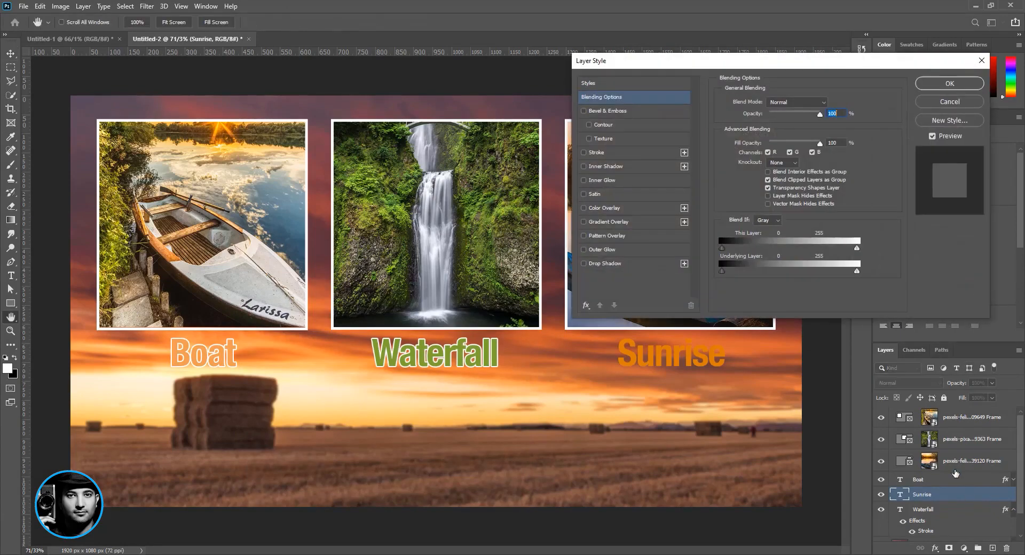
{"action": "left_click", "coordinate": [614, 153]}
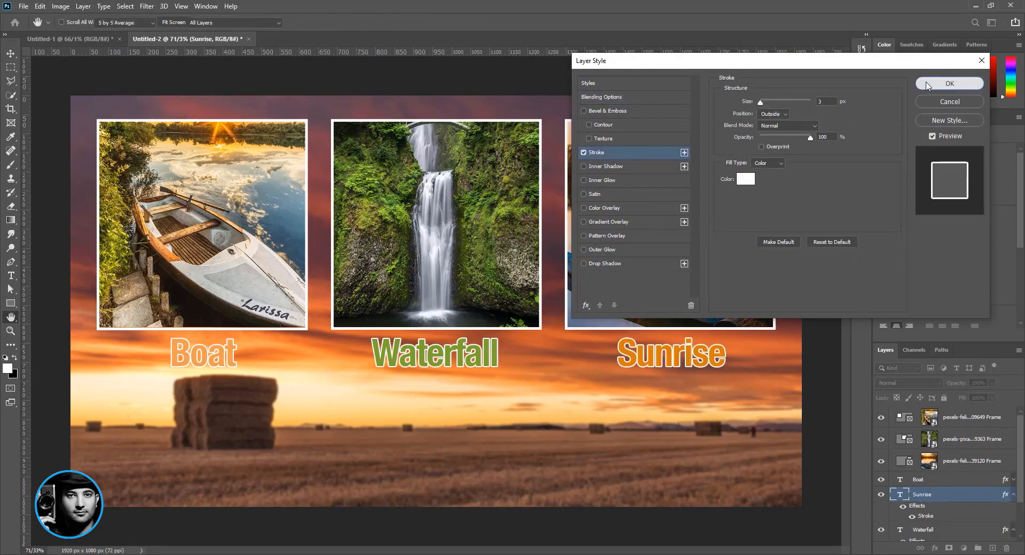
{"action": "left_click", "coordinate": [950, 84]}
Select the frame around the rowboat photo above the Boat caption
{"action": "left_click", "coordinate": [903, 417]}
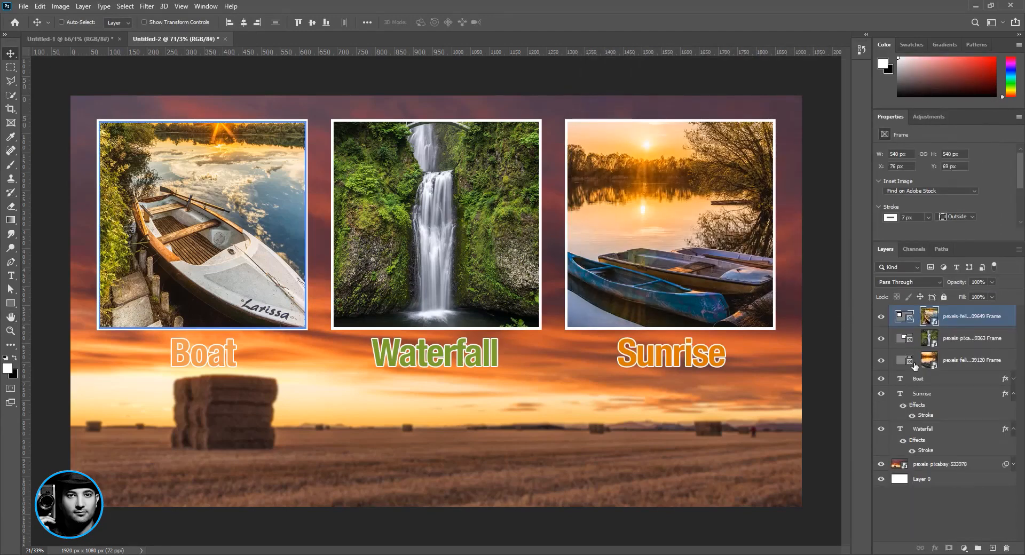